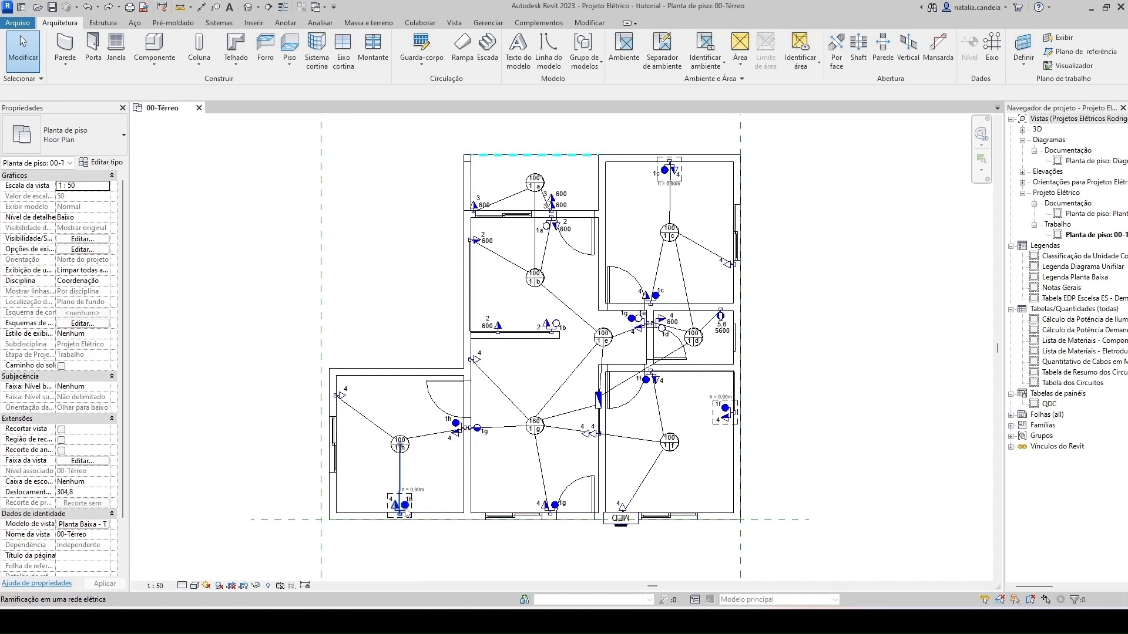
- Set the conductor section to 1,5 for the 1h switch in the h = 0,90m box beside the bedroom's outer wall
key("Tab")
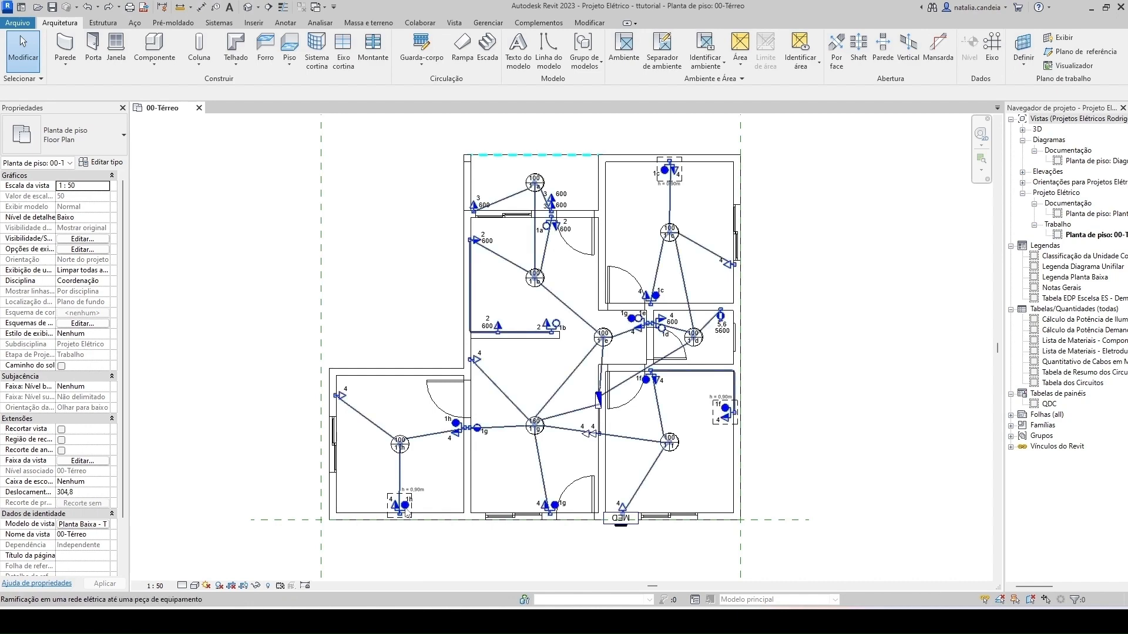
key("Tab")
scroll(407, 512, "up", 8)
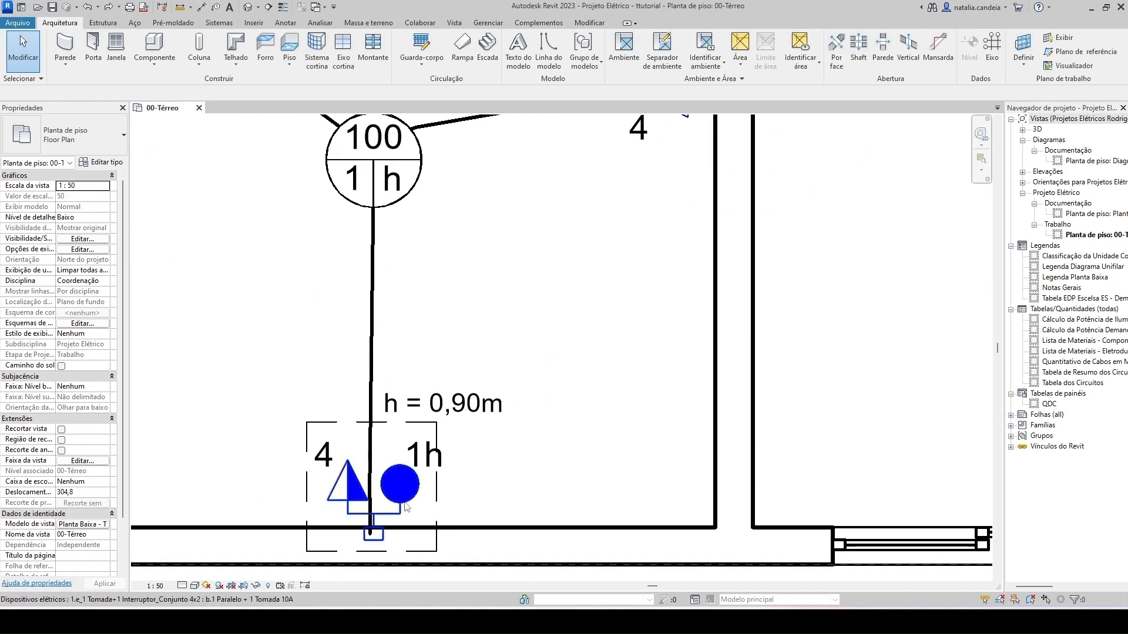
key("Tab")
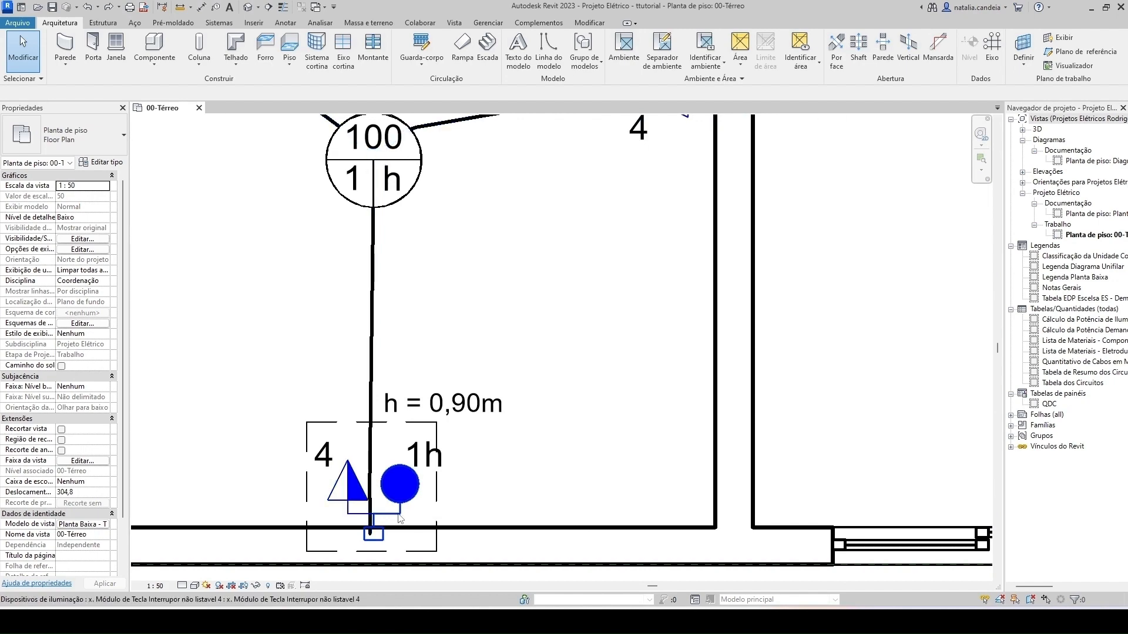
left_click(400, 518)
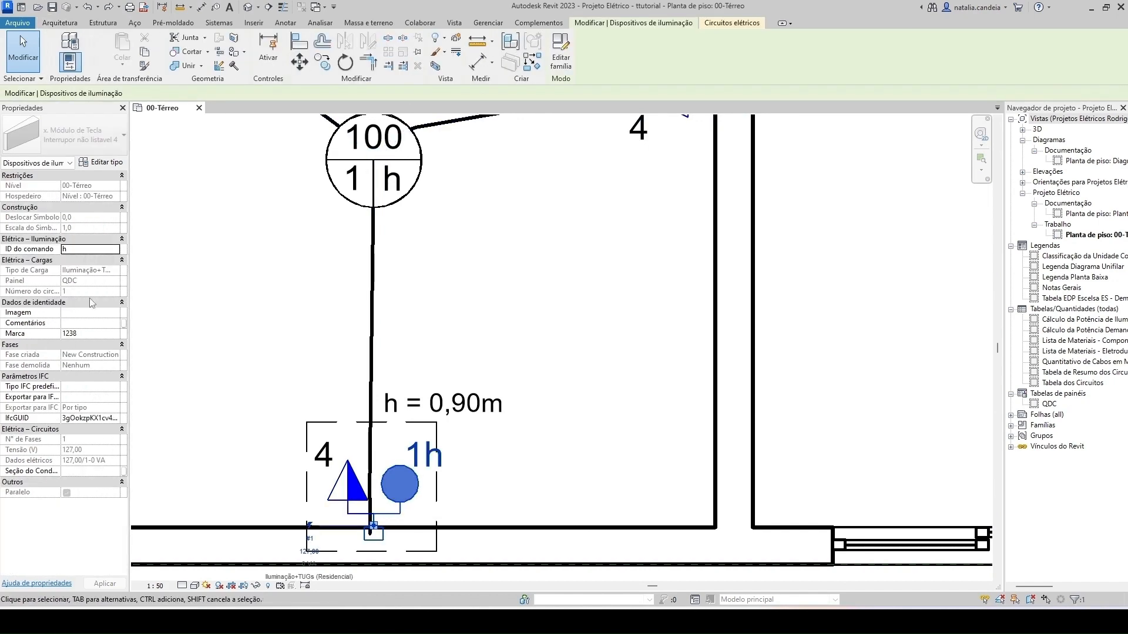
left_click(77, 471)
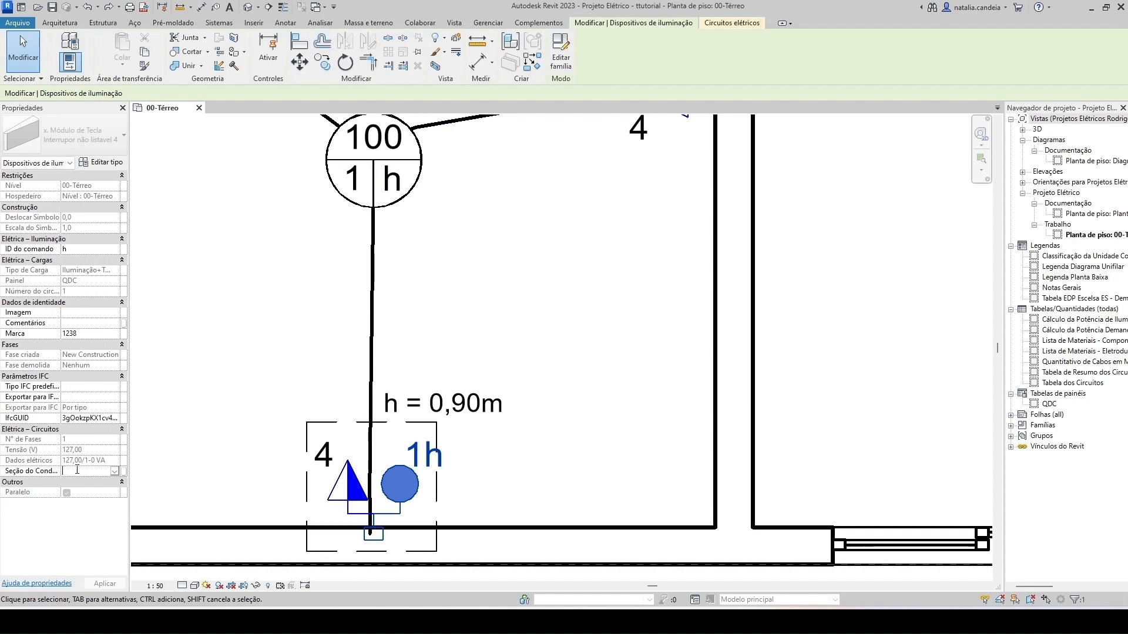
type("1,5")
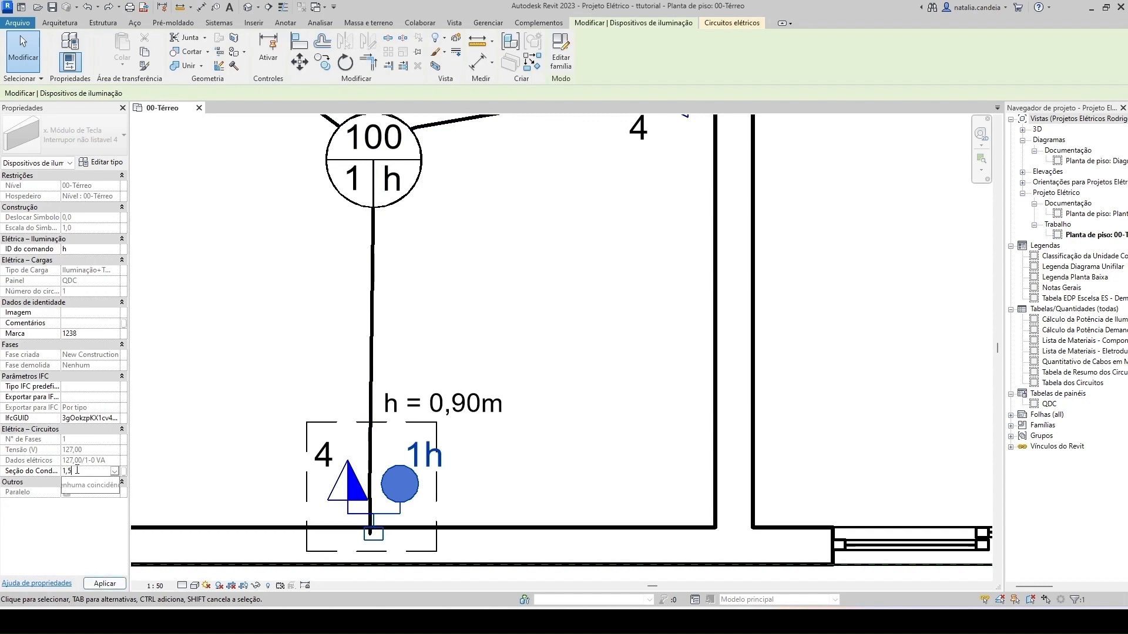
key("Return")
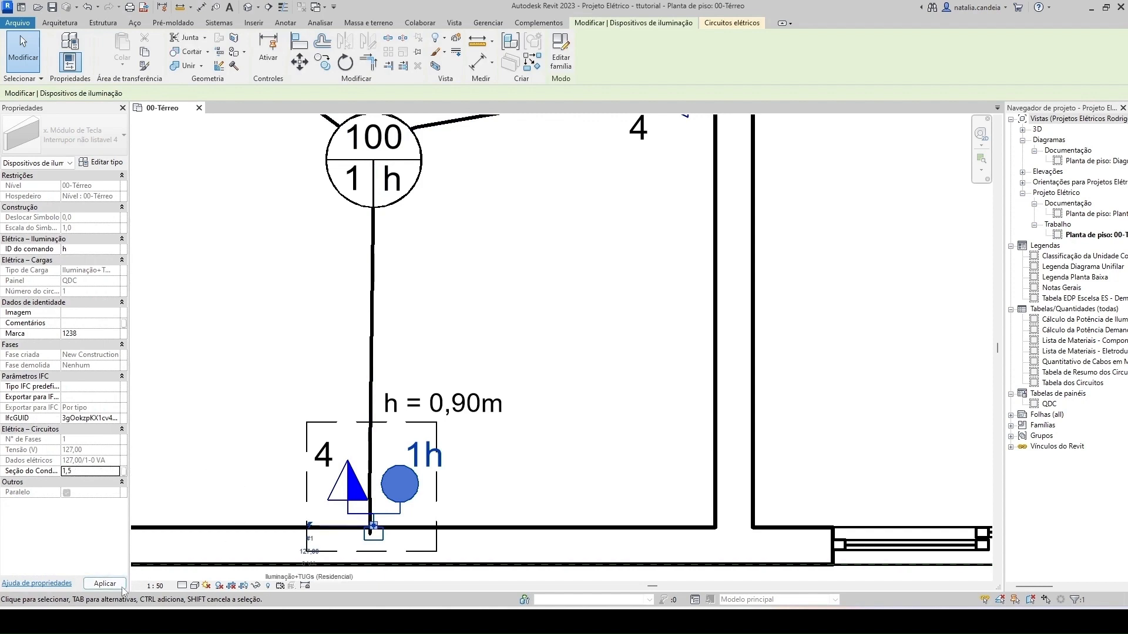
left_click(243, 385)
- Set the conductor section to 1,5 for the other 1h switch, beside that room's door
scroll(247, 383, "down", 3)
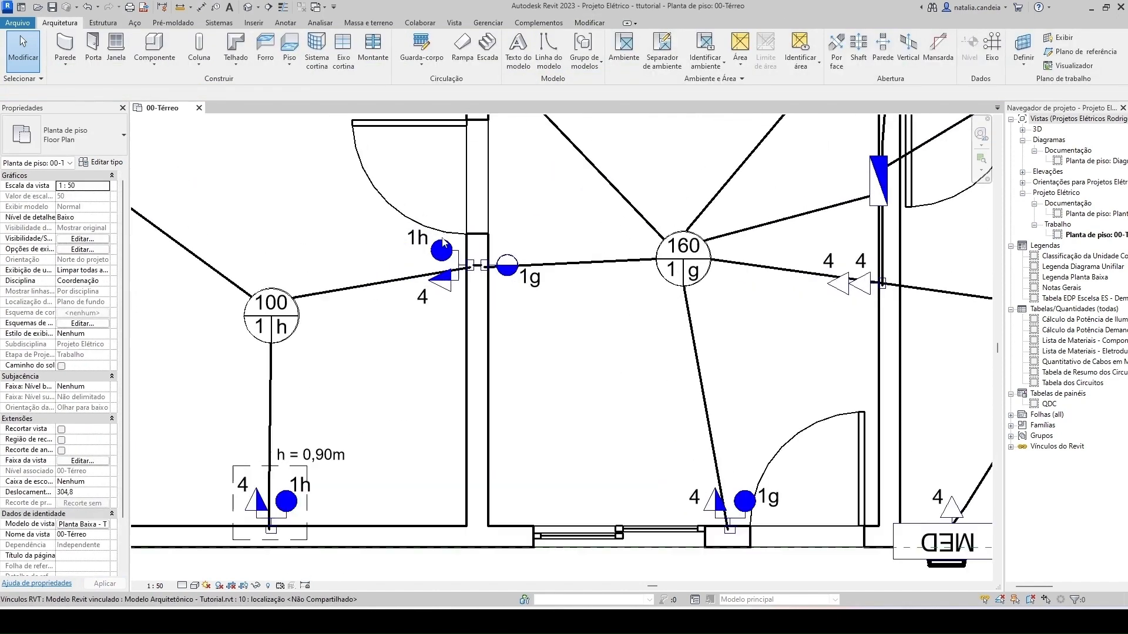
scroll(452, 259, "up", 3)
left_click(457, 257)
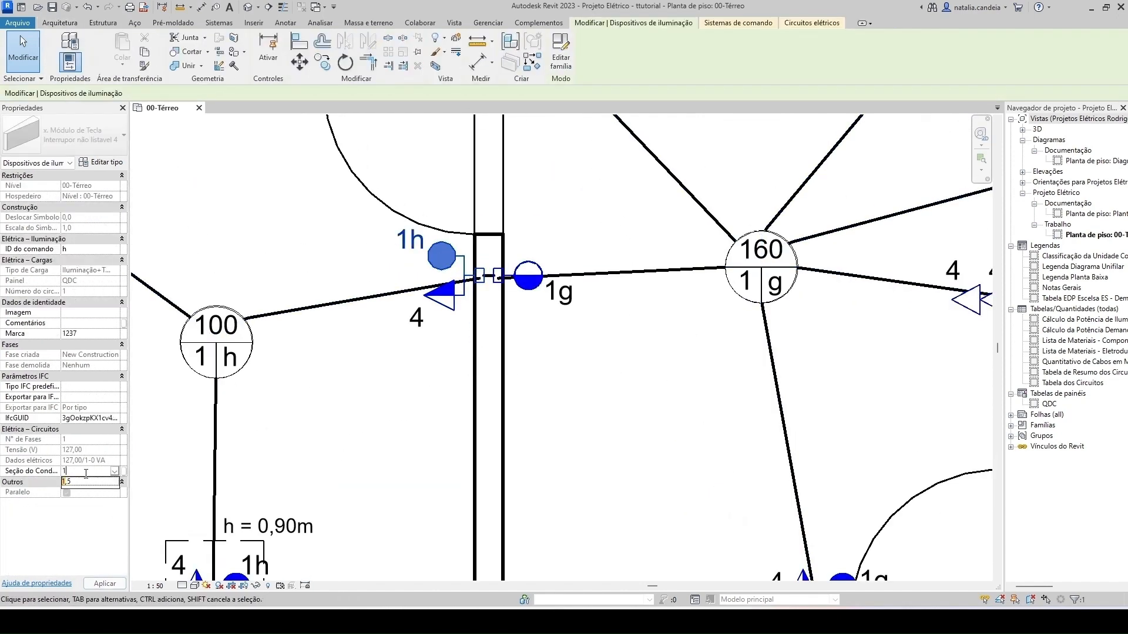
key("Escape")
- Set the conductor section to 1,5 for the half-filled 1g intermediate switch on the opposite side of the same wall
left_click(504, 272)
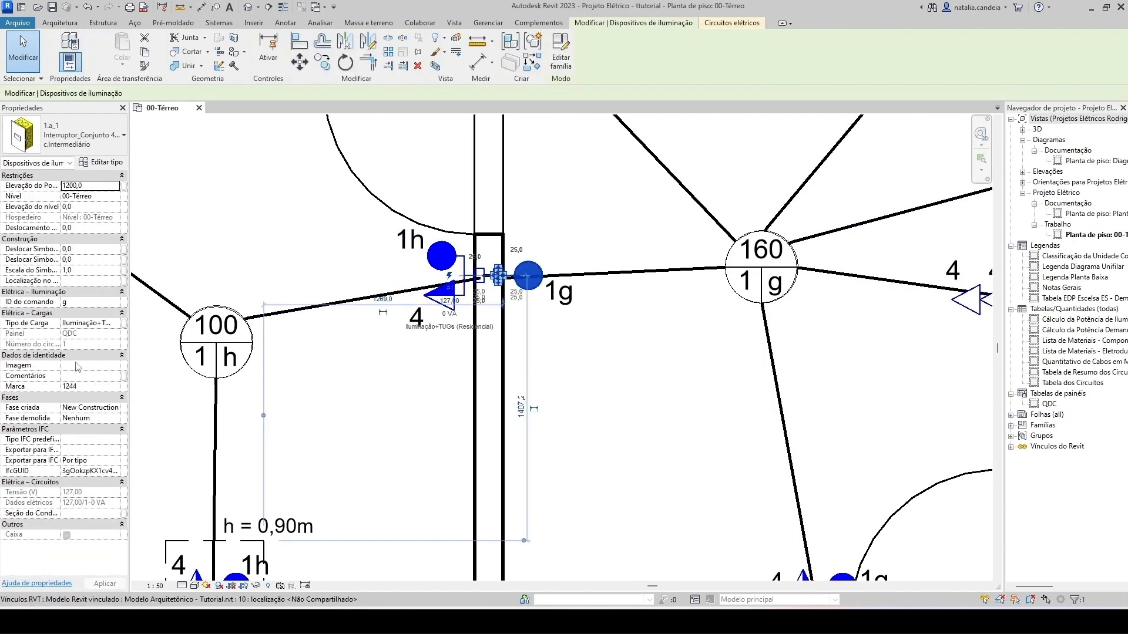
left_click(94, 513)
type("1,5")
key("Return")
left_click(411, 371)
- Set the conductor section to 1,5 for the 1g switch beside the door on the outer wall
scroll(410, 371, "down", 3)
scroll(594, 466, "up", 2)
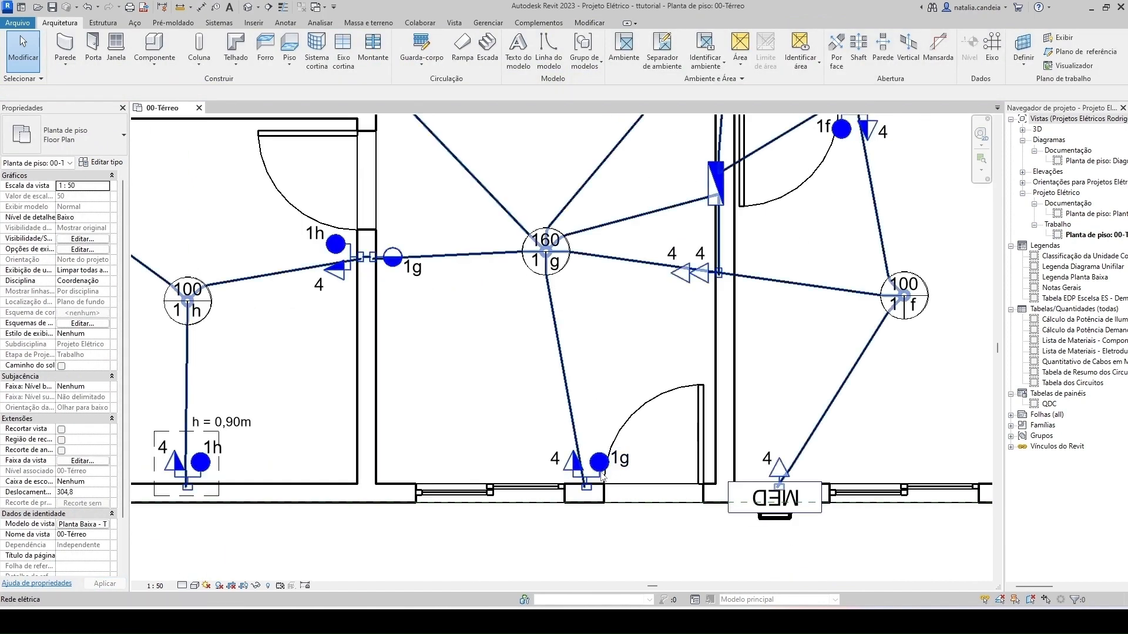
left_click(582, 464)
left_click(91, 472)
type("1,5")
key("Return")
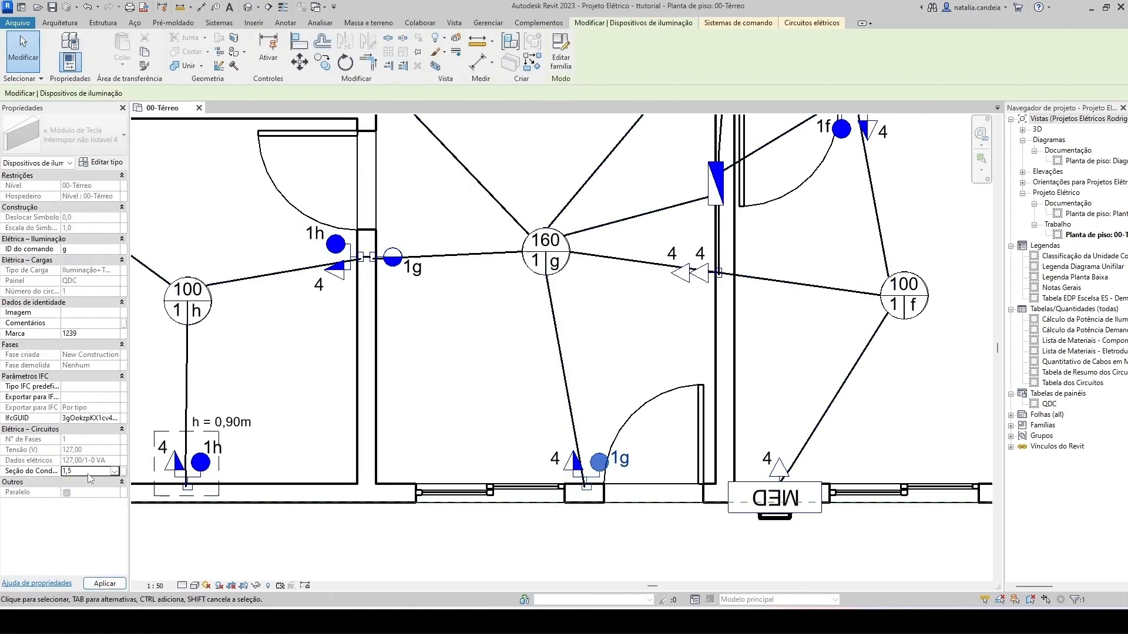
left_click(446, 382)
- Set the conductor section to 1,5 for the 1g switch in the hallway near luminaire e
middle_click_drag(605, 354, 564, 476)
scroll(511, 376, "down", 1)
middle_click_drag(506, 358, 468, 465)
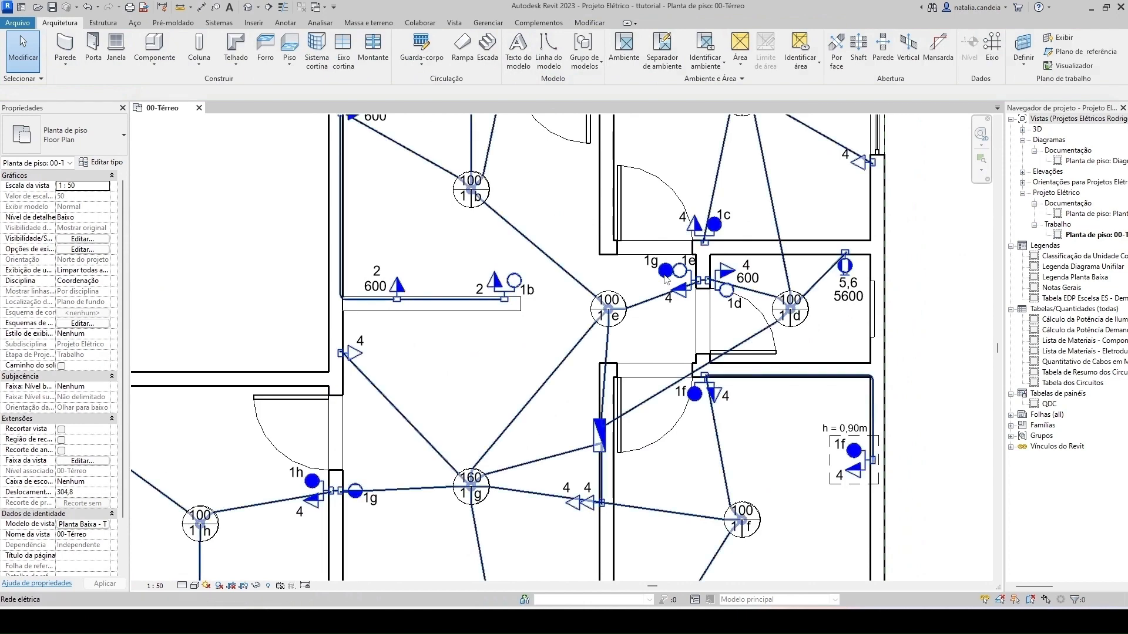
left_click(665, 270)
left_click(91, 493)
type("1,5")
key("Return")
left_click(529, 358)
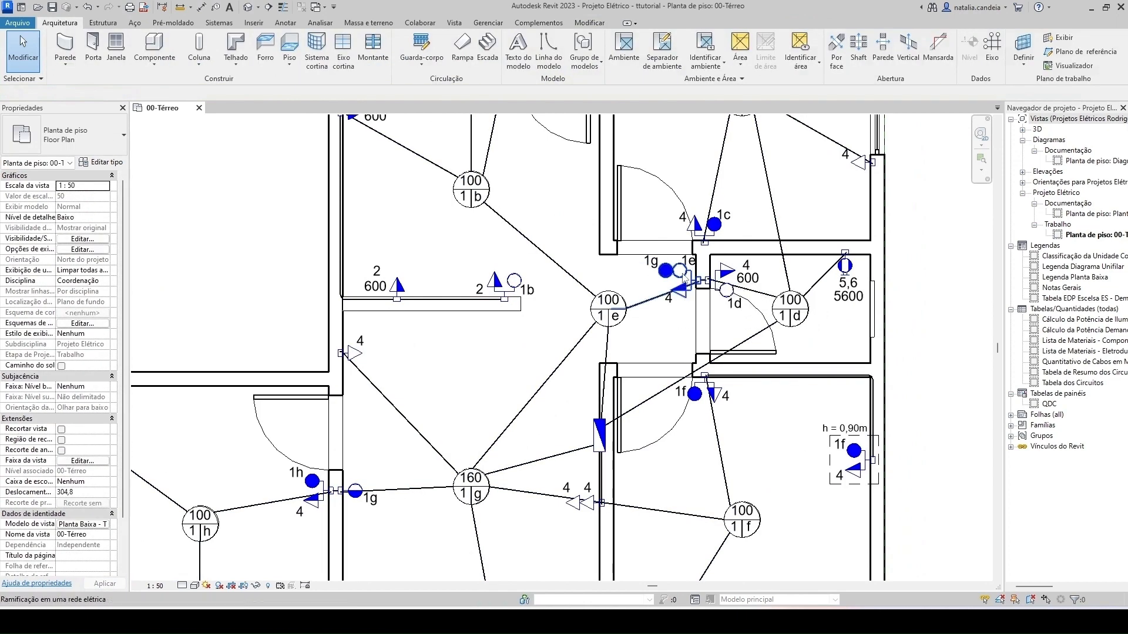
- Set the conductor section to 1,5 for the 1e switch next to the hallway's 1g switch
left_click(680, 270)
left_click(92, 492)
type("1,5")
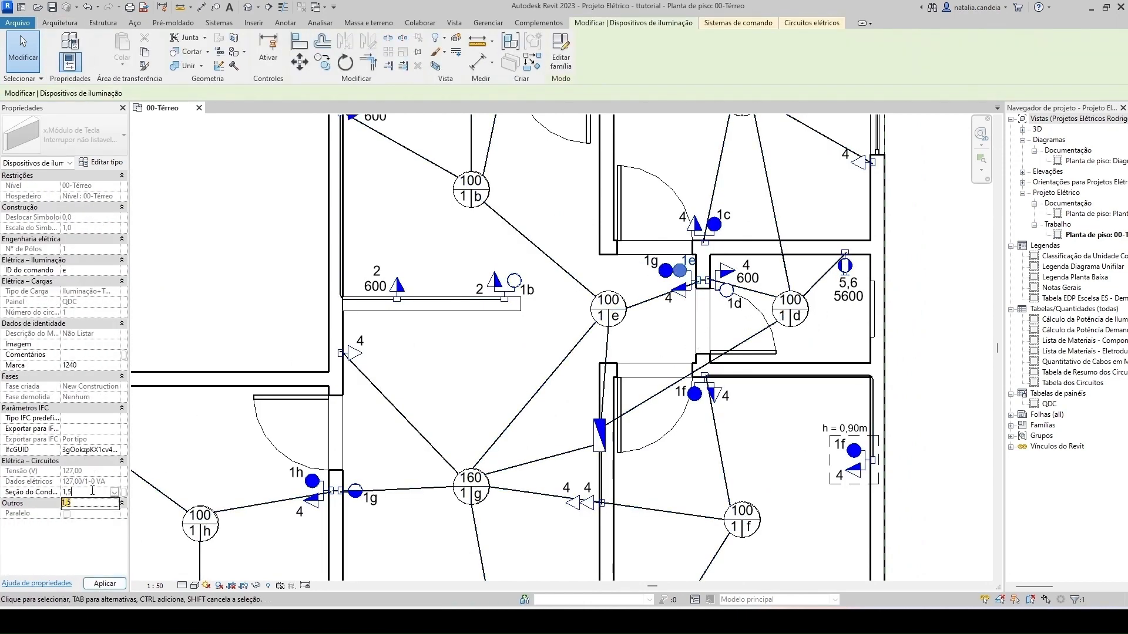
key("Return")
left_click(675, 449)
- Set the conductor section to 1,5 for the 1f switch beside the door of the room with luminaire f
scroll(680, 447, "down", 1)
middle_click_drag(681, 447, 606, 321)
scroll(607, 321, "up", 1)
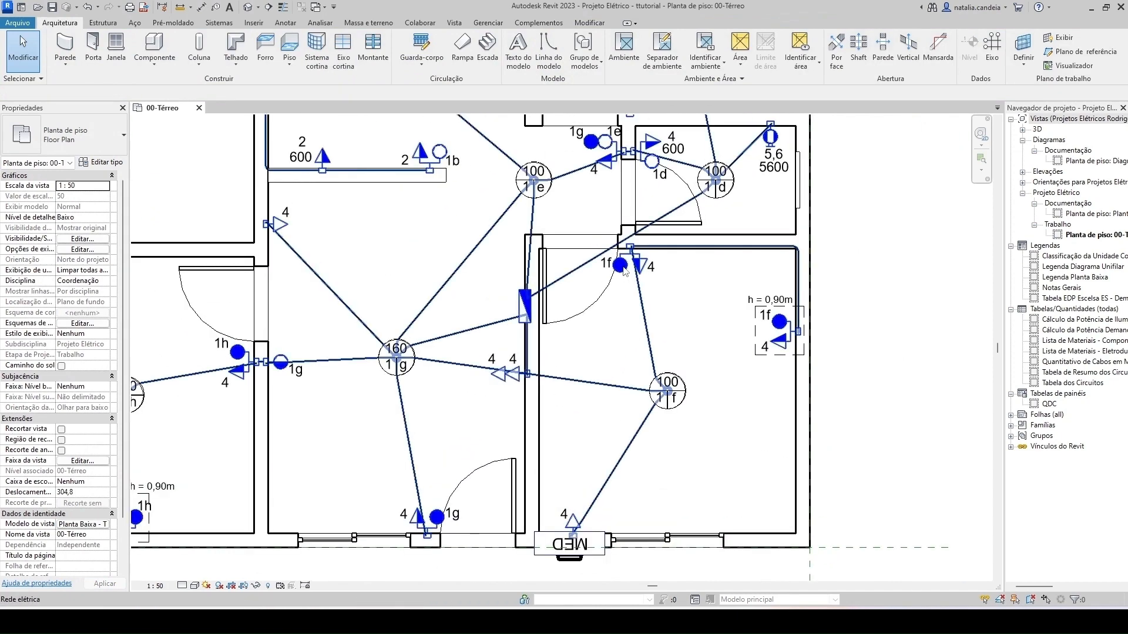
left_click(621, 265)
left_click(75, 472)
type("1,5")
key("Return")
left_click(709, 332)
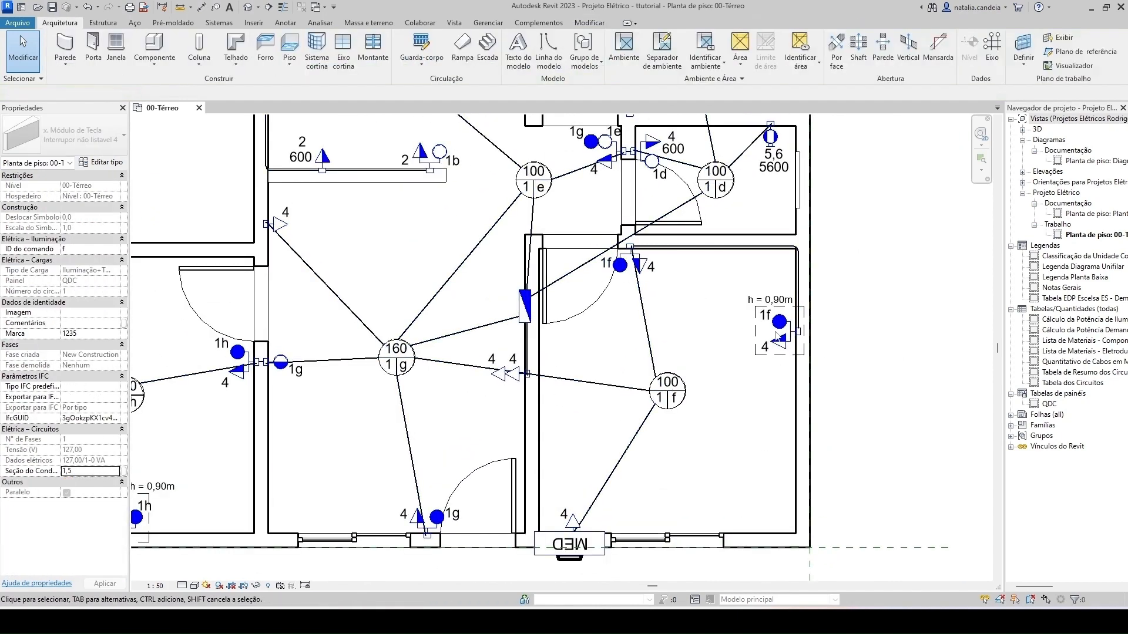
- Set the conductor section to 1,5 for the 1f switch in the h = 0,90m box of the same room
key("Tab")
key("Tab")
key("Tab")
left_click(783, 332)
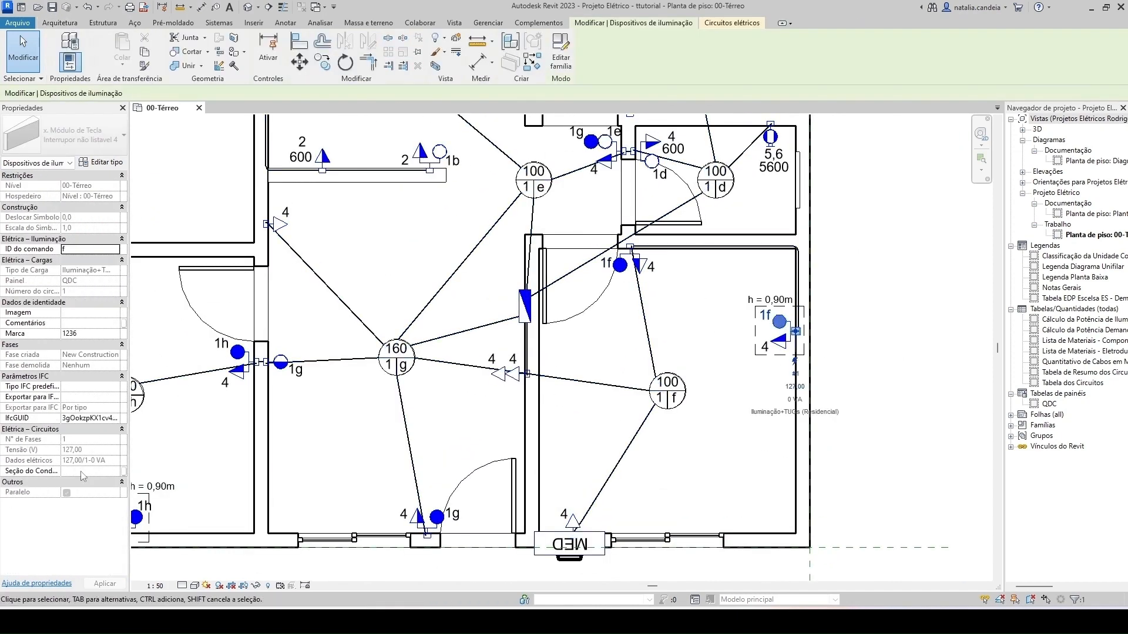
left_click(83, 471)
type("1,5")
key("Return")
left_click(693, 332)
- Set the conductor section to 1,5 for the 1d switch in the room with luminaire d
middle_click_drag(650, 164, 621, 353)
scroll(620, 354, "up", 1)
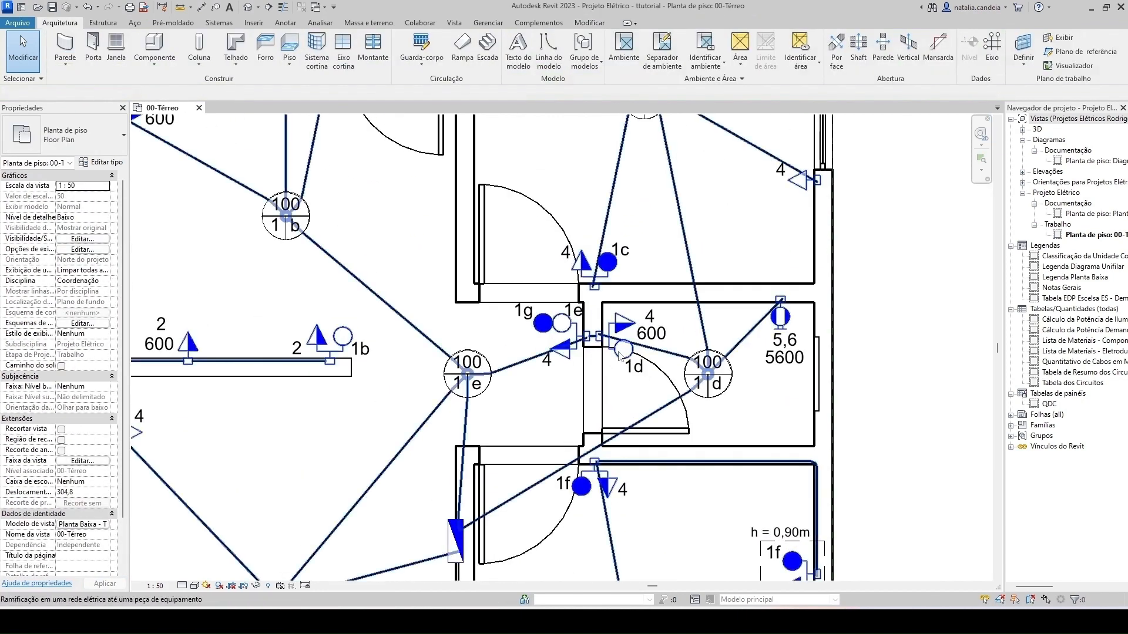
left_click(620, 354)
left_click(82, 471)
type("1,5")
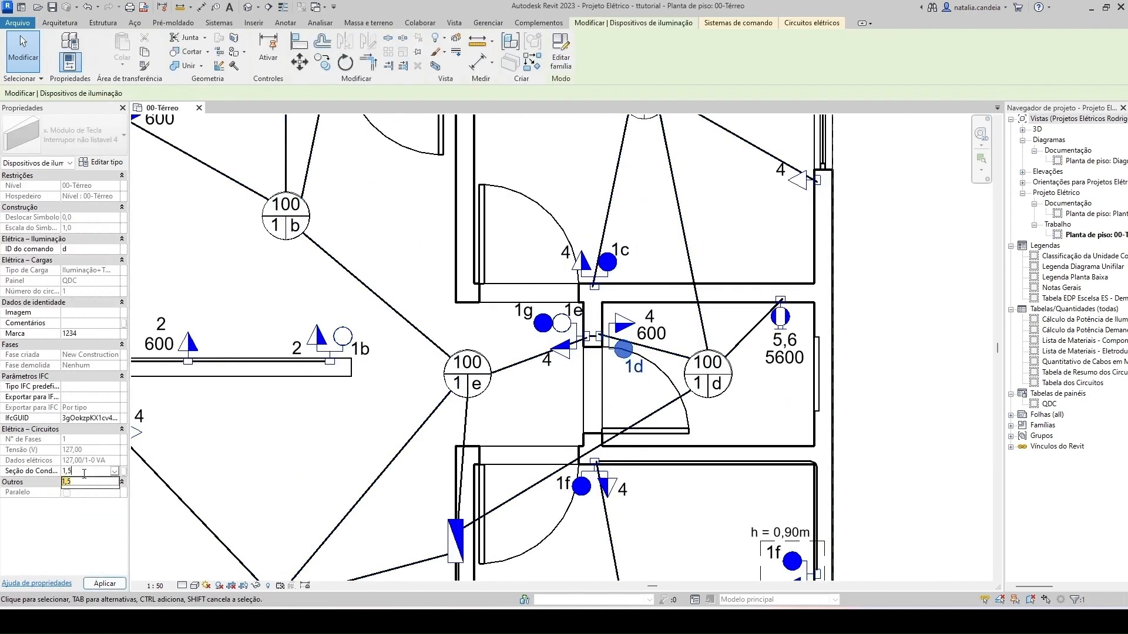
key("Return")
left_click(653, 247)
- Set the conductor section to 1,5 for the 1c switch beside the door of the room with luminaire c
middle_click_drag(658, 244, 613, 492)
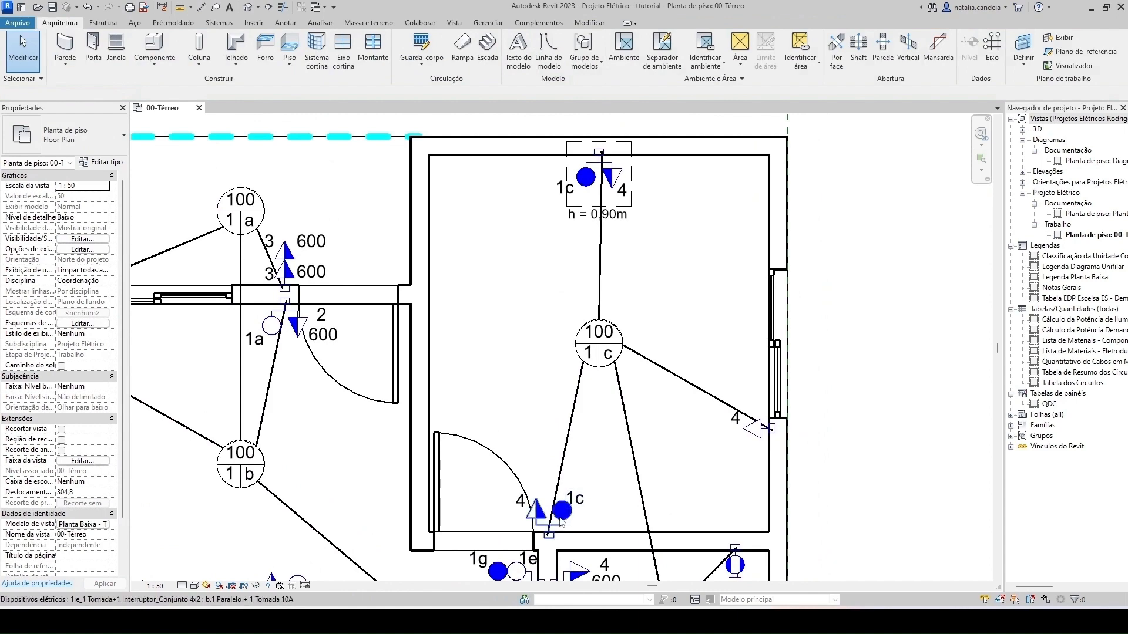
left_click(548, 530)
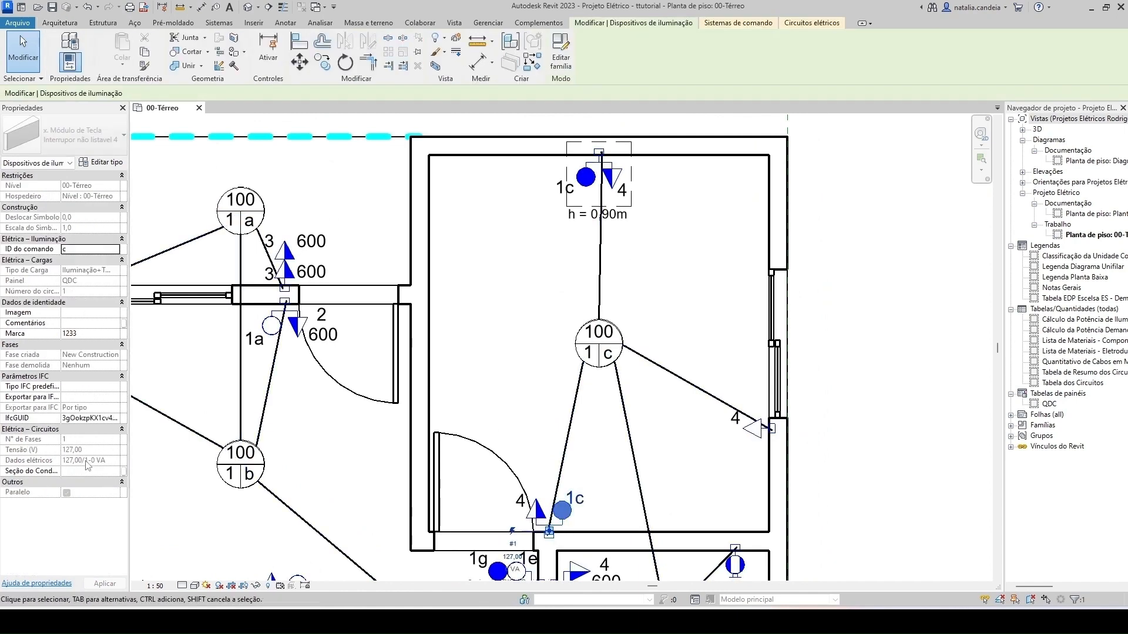
left_click(84, 472)
type("1")
key("Return")
left_click(528, 226)
- Set the conductor section to 1,5 for the 1c switch in the h = 0,90m box on the far wall of that room
middle_click_drag(544, 208, 539, 236)
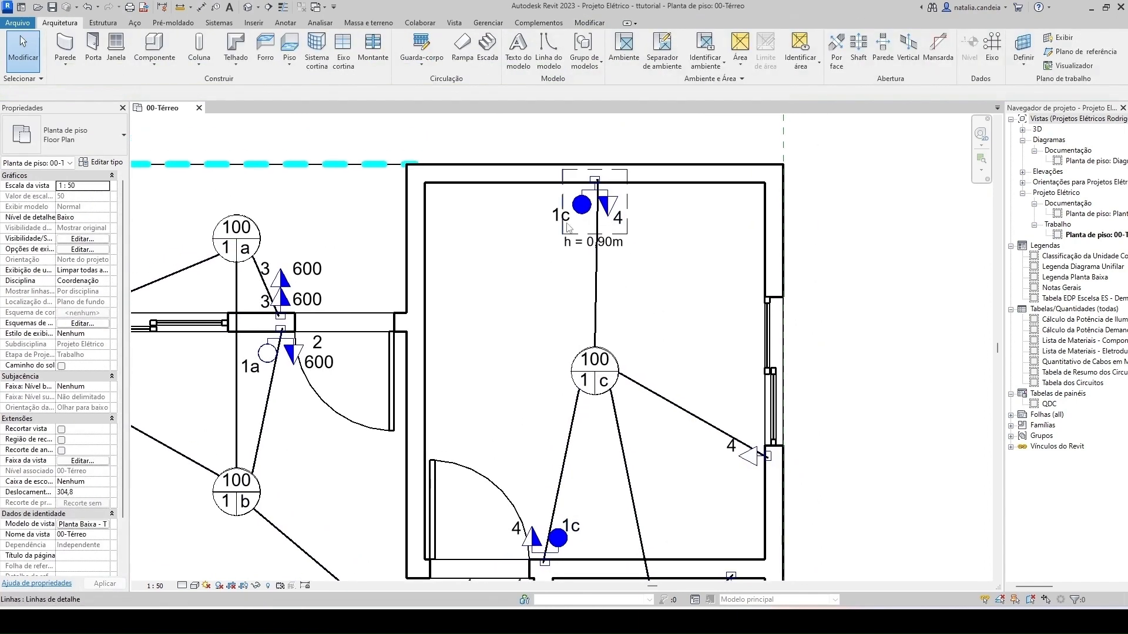
key("Tab")
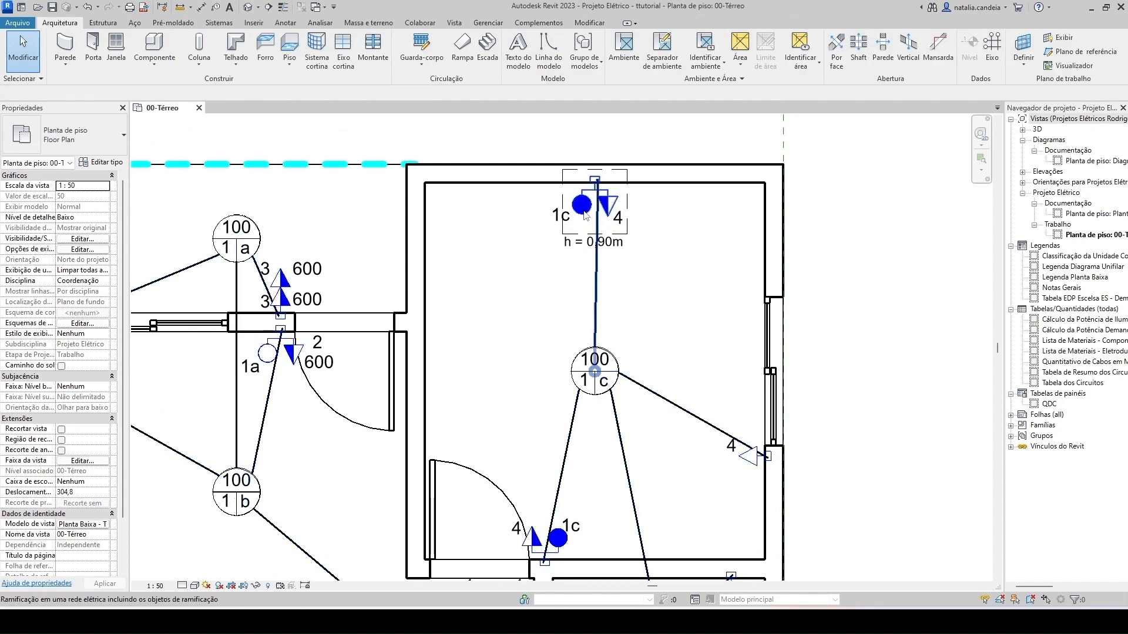
left_click(585, 218)
left_click(82, 472)
type("1")
key("Return")
left_click(320, 457)
- Set the conductor section to 1,5 for the 1a switch beside the door between luminaires a and b
middle_click_drag(323, 458, 455, 360)
scroll(456, 360, "down", 1)
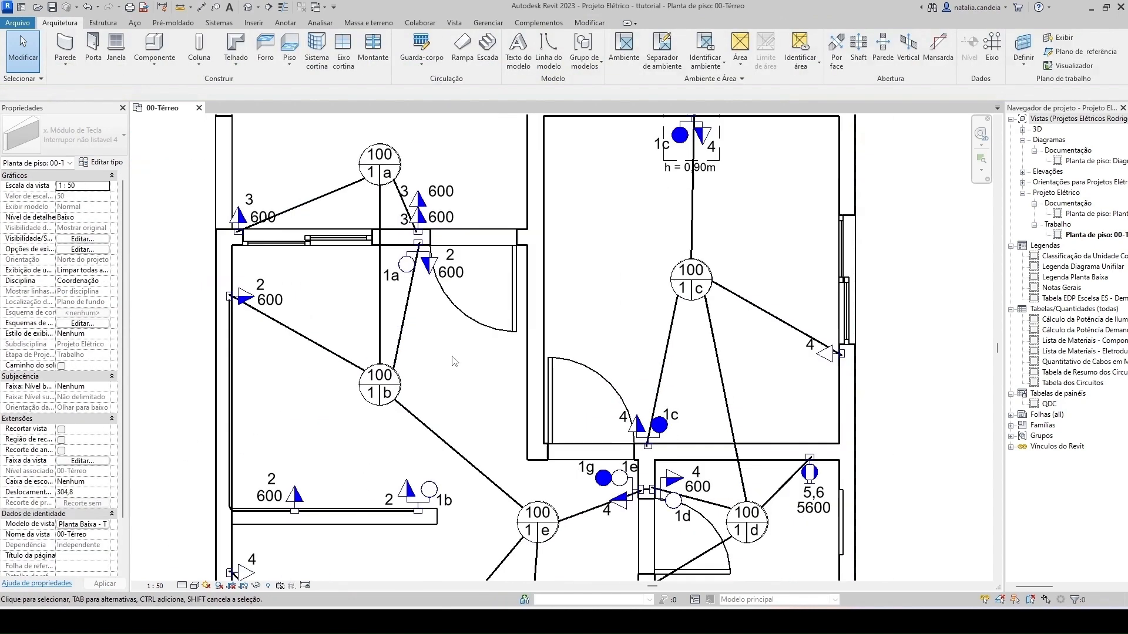
scroll(405, 270, "up", 1)
key("Tab")
key("Tab")
left_click(411, 266)
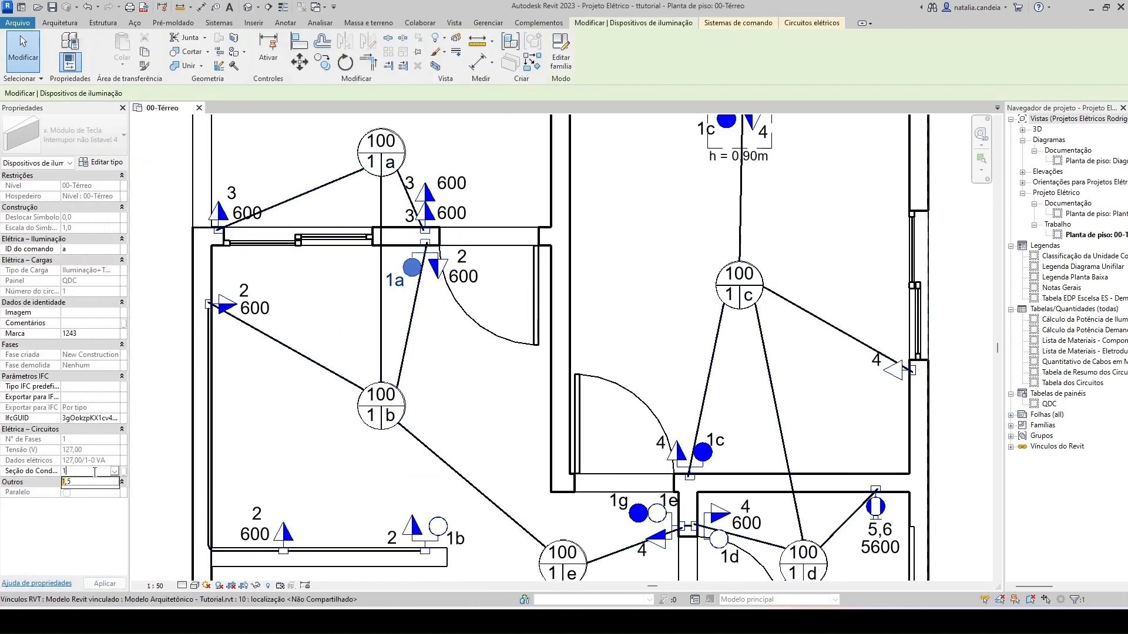
key("Escape")
- Set the conductor section to 1,5 for the 1b switch on the low wall of the room with luminaire b
left_click(436, 528)
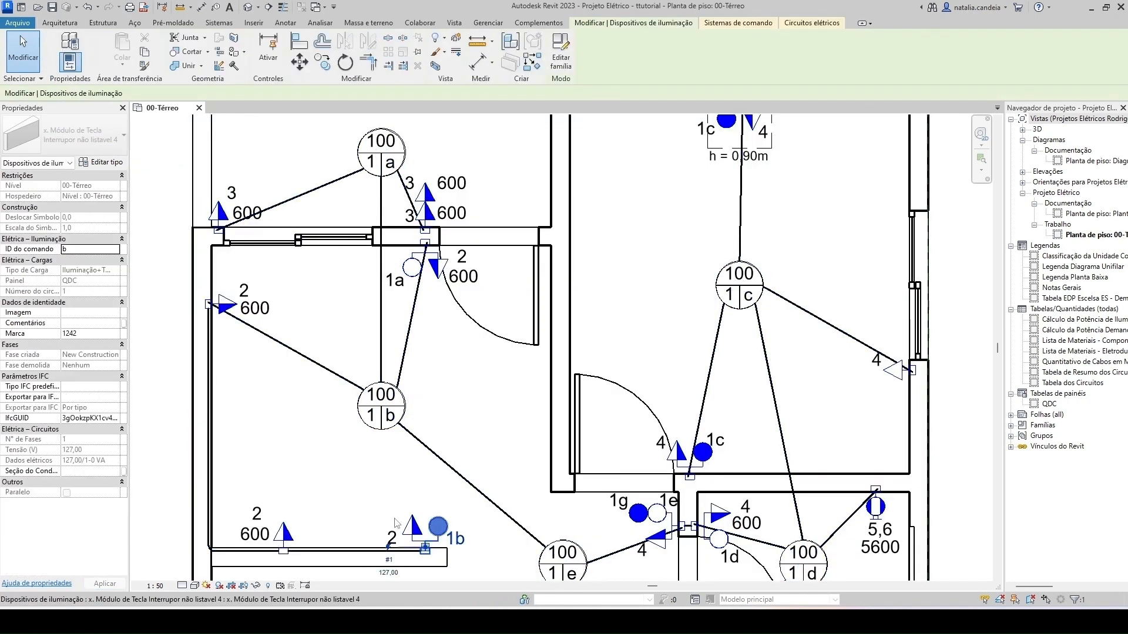
left_click(72, 472)
type("1,5")
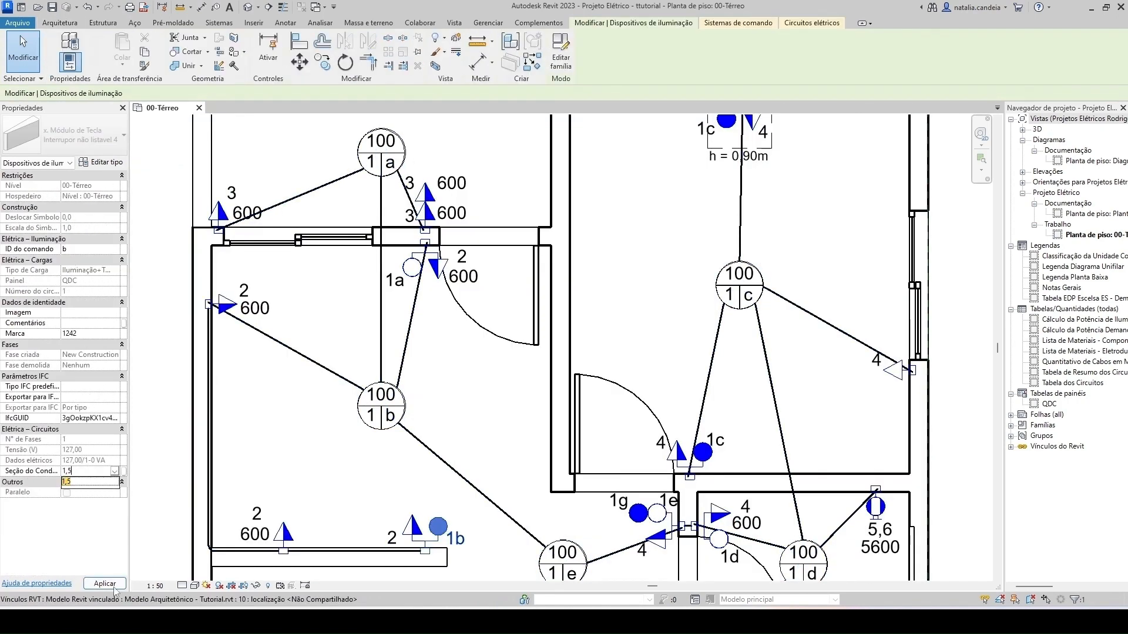
left_click(113, 586)
left_click(273, 434)
- Set the conductor section to 4 for the 5600 VA power point of circuits 5,6 near luminaire d
scroll(273, 434, "down", 1)
middle_click_drag(509, 424, 465, 361)
scroll(693, 481, "up", 3)
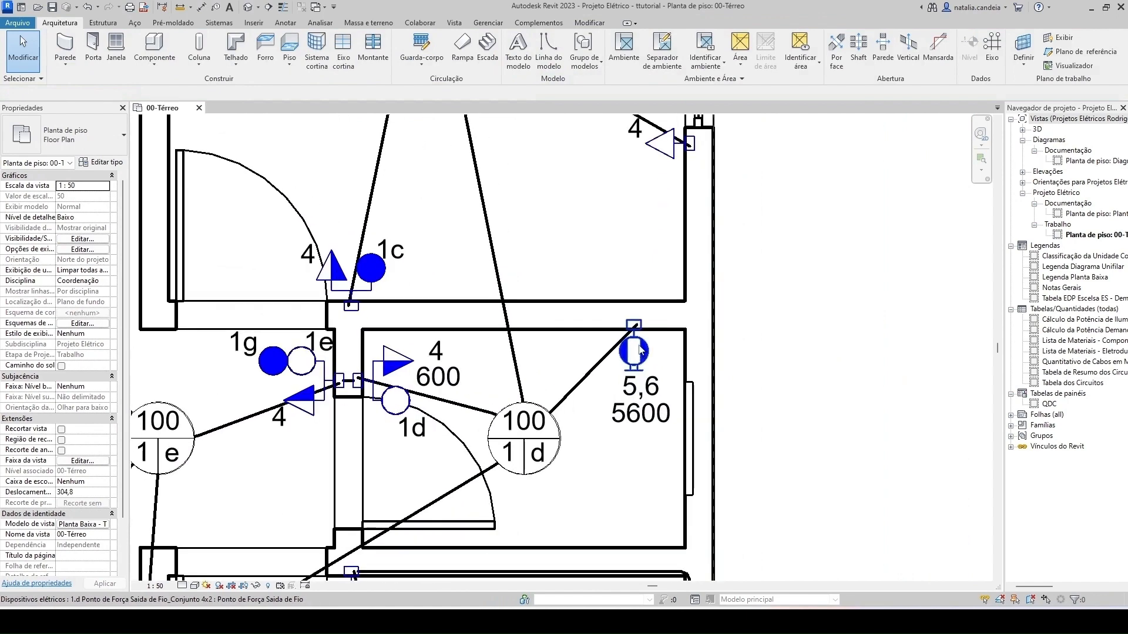
left_click(633, 351)
left_click(83, 556)
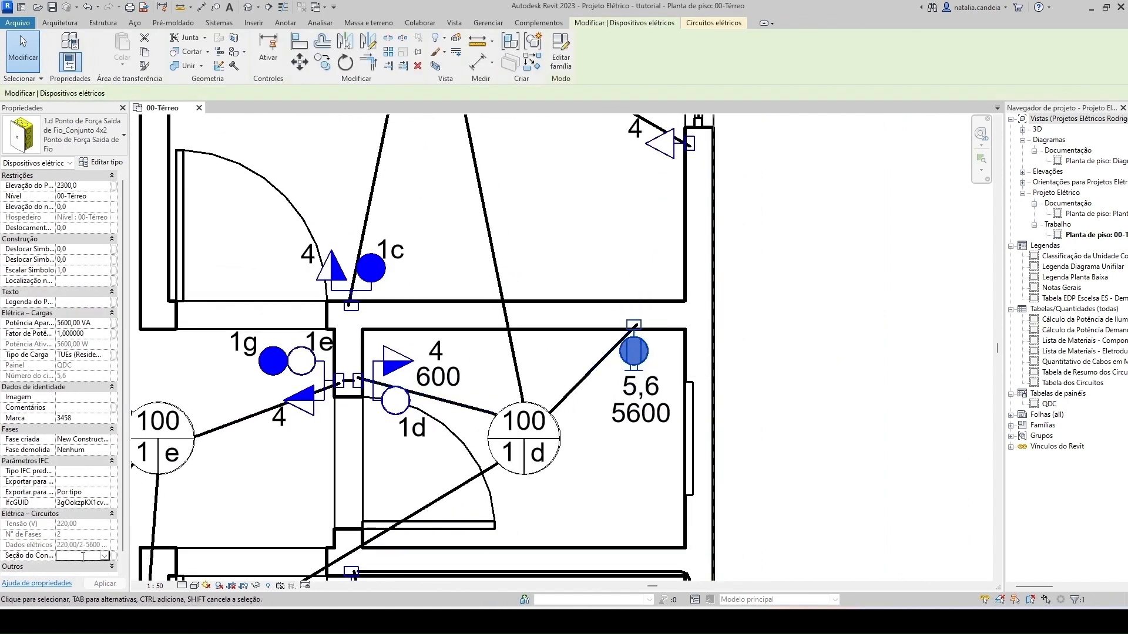
type("4")
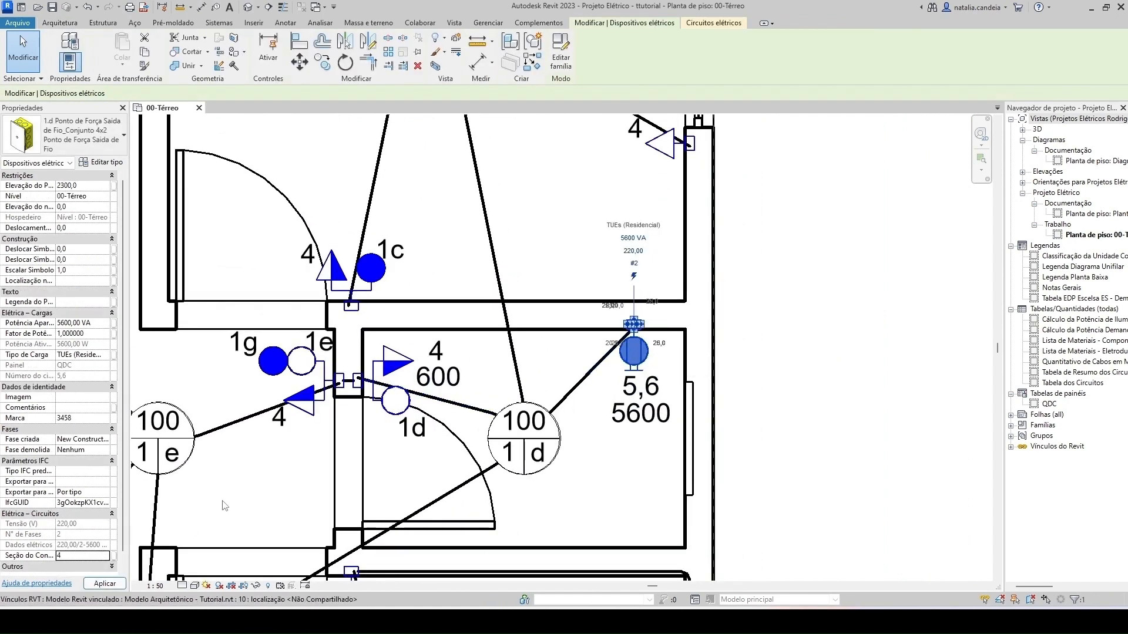
left_click(215, 509)
scroll(232, 499, "down", 2)
left_click(595, 361)
scroll(595, 360, "down", 3)
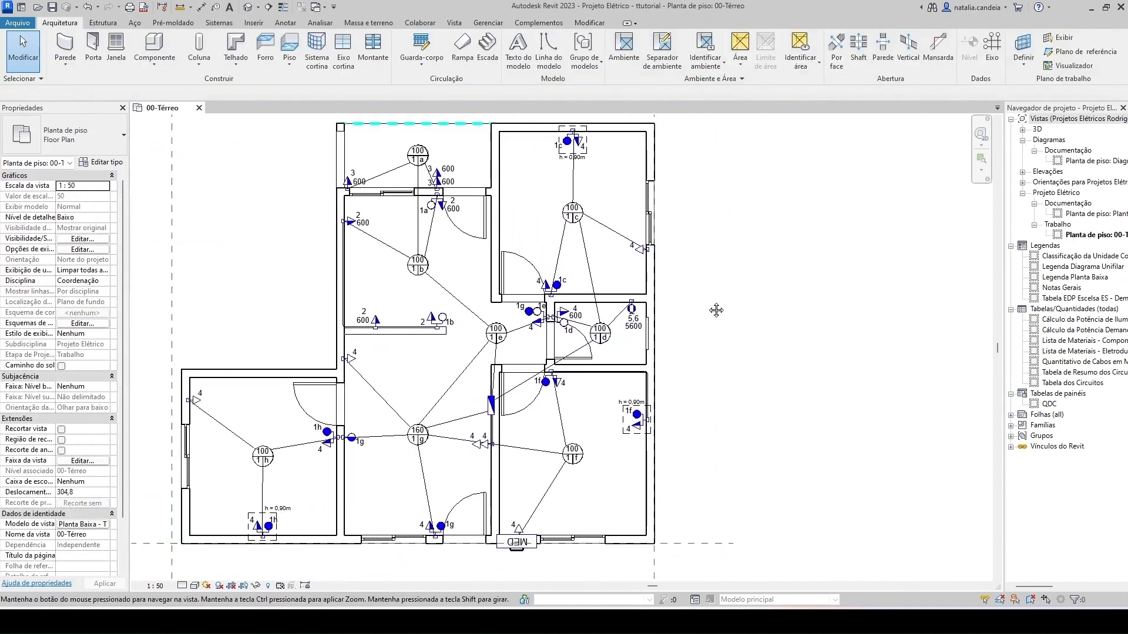
- Open the settings for loaded tags and symbols and check that the category filter is set to Elétrica
middle_click_drag(717, 307, 787, 312)
scroll(790, 310, "down", 1)
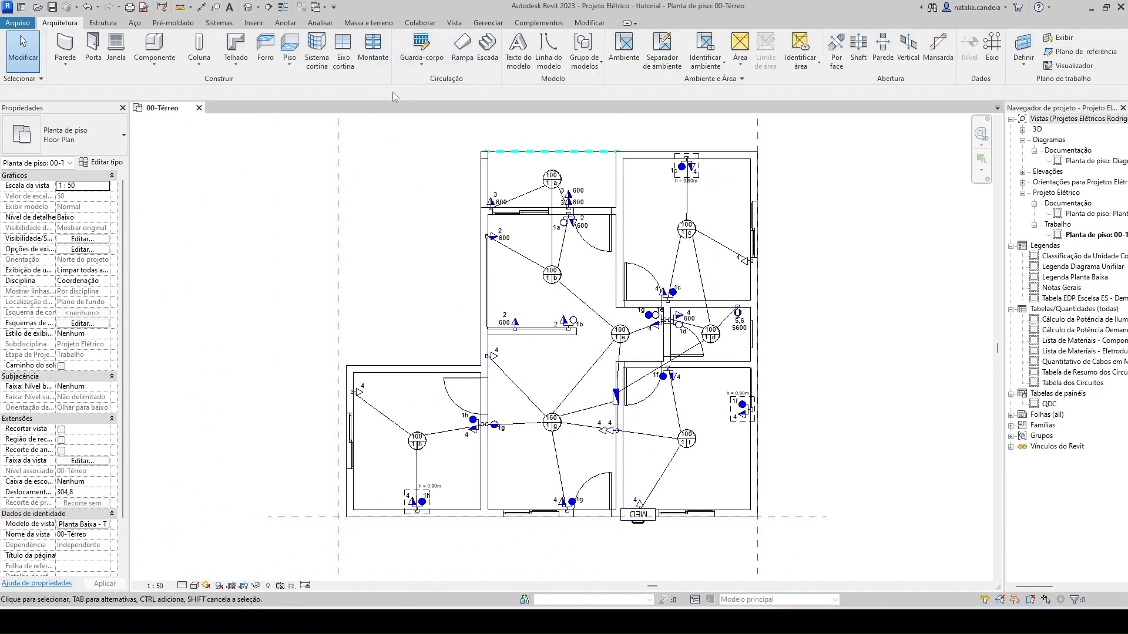
left_click(286, 23)
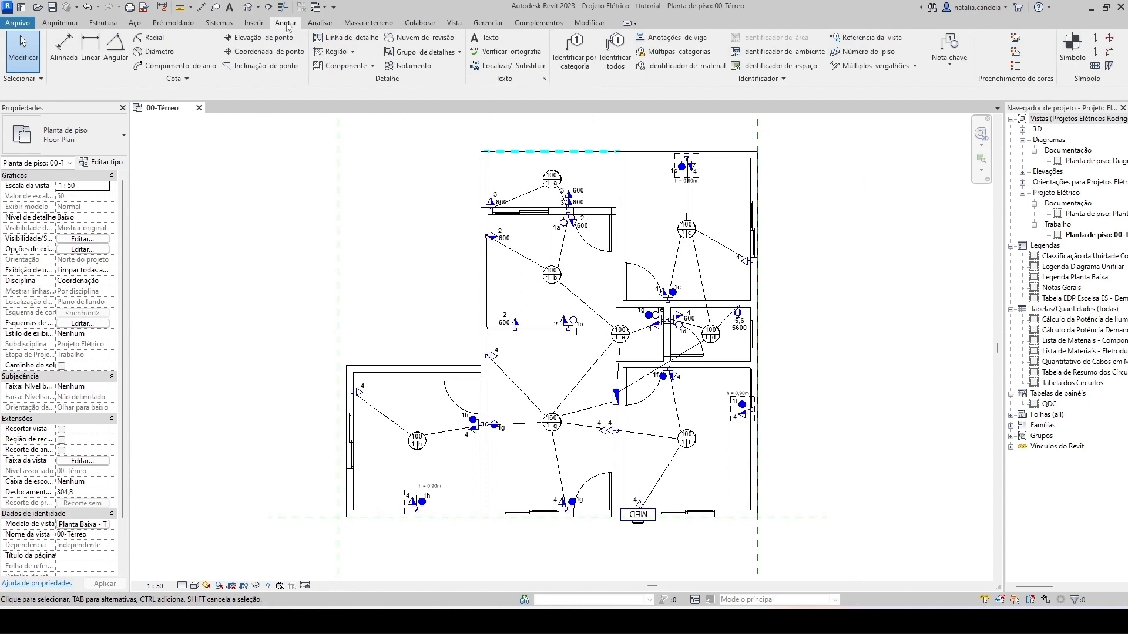
left_click(773, 82)
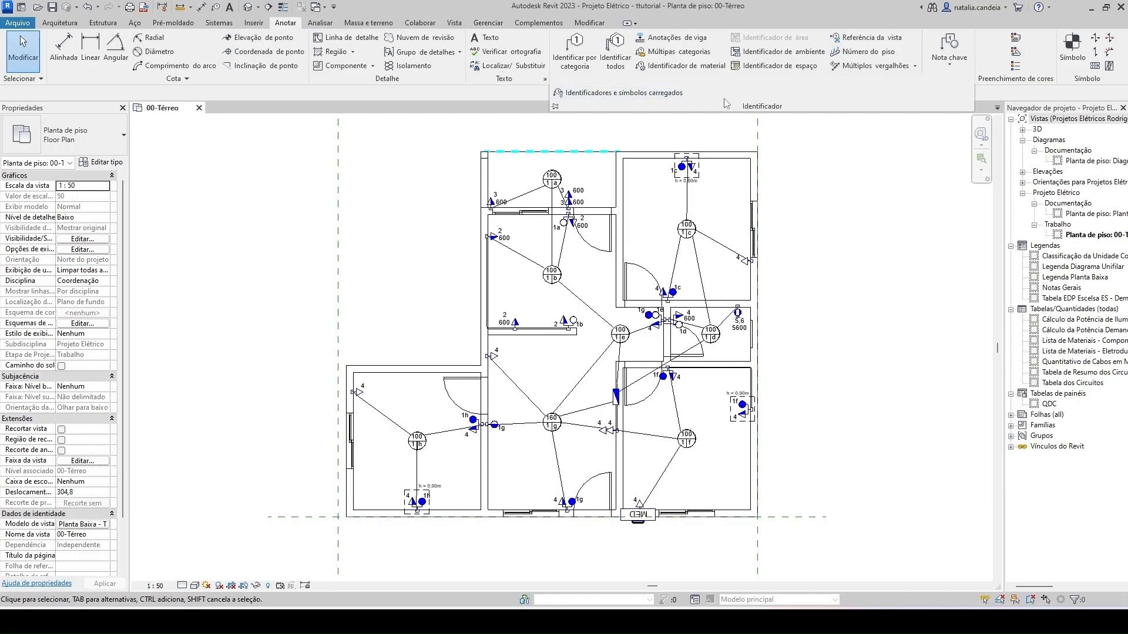
left_click(644, 94)
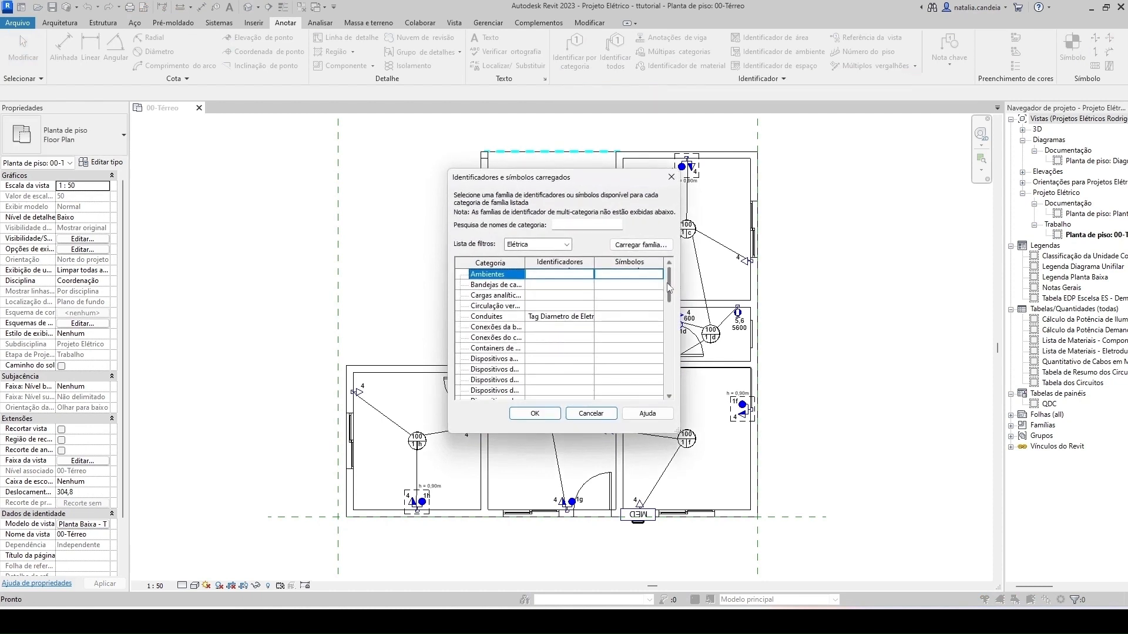
left_click(567, 245)
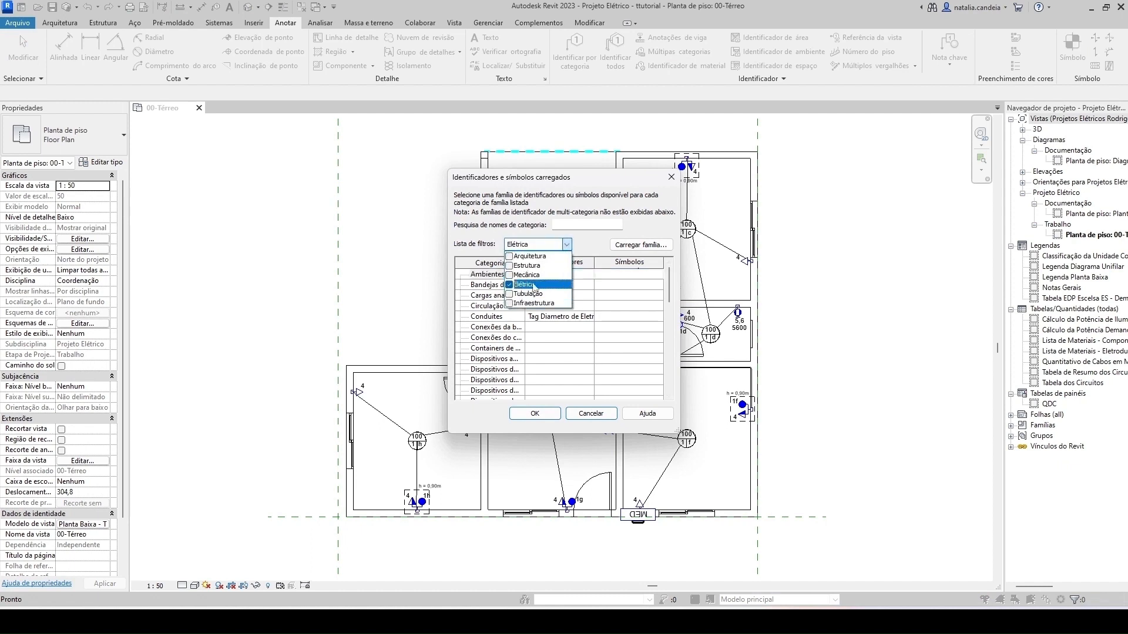
left_click(567, 245)
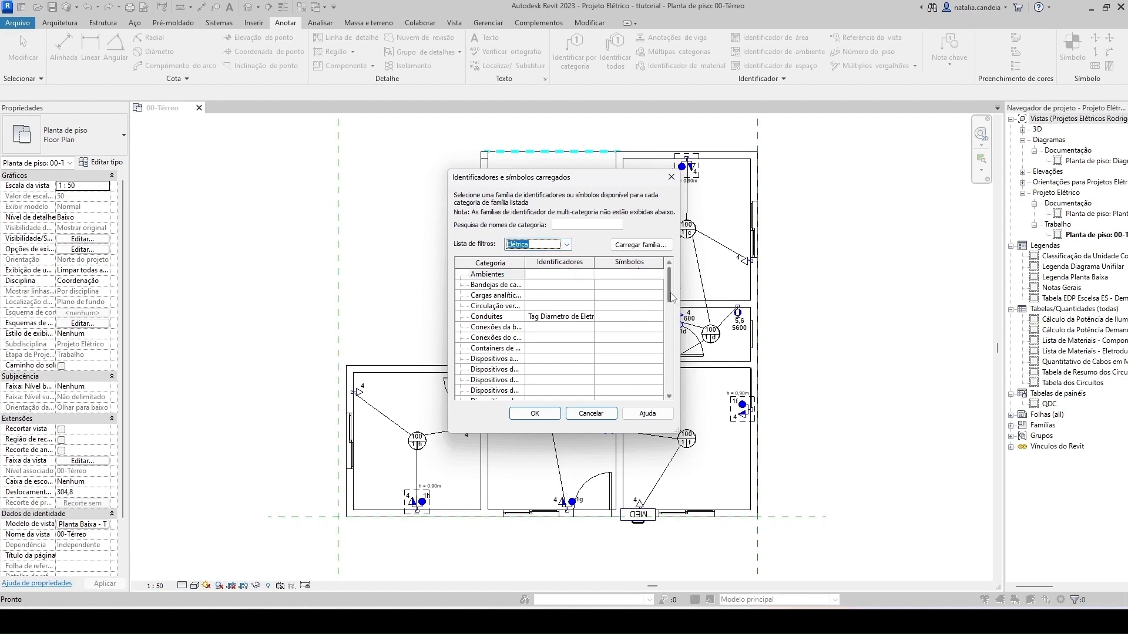
- Choose Fiação_Tags Lighting Devices : 1. FN as the tag for Dispositivos de iluminação and review the other available tag types
left_click_drag(671, 298, 669, 332)
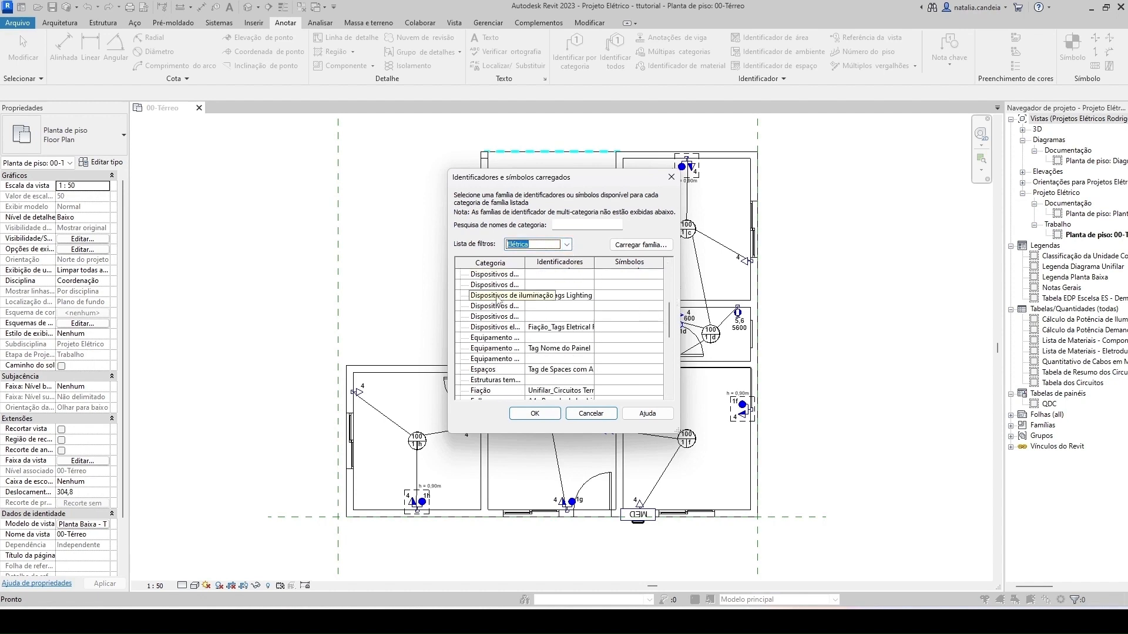
left_click(588, 297)
left_click(588, 296)
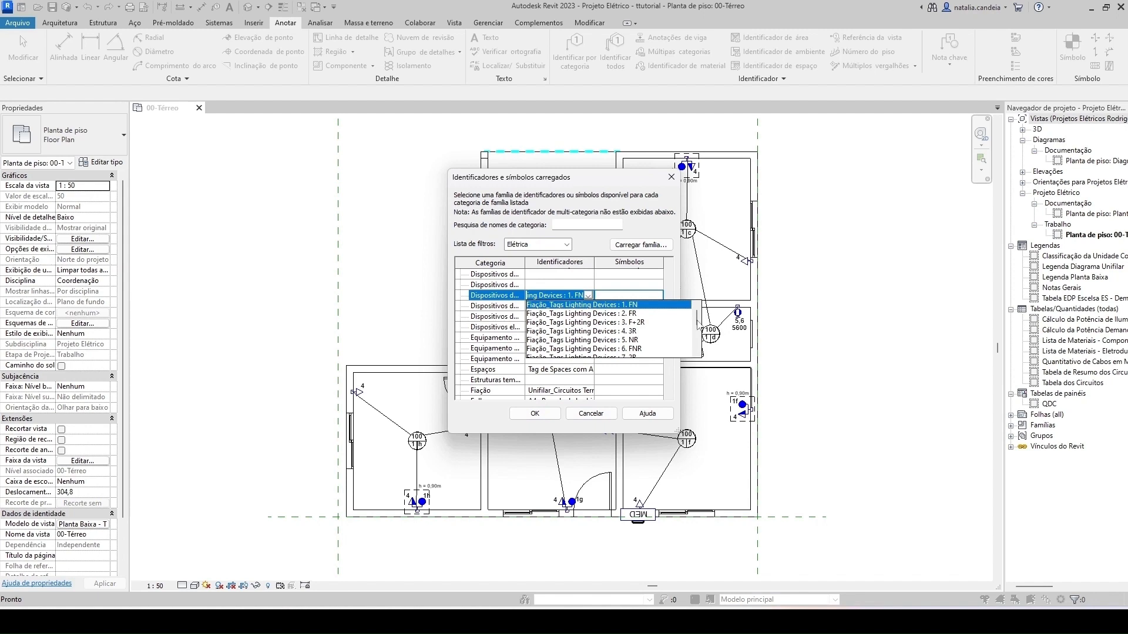
left_click_drag(697, 325, 698, 351)
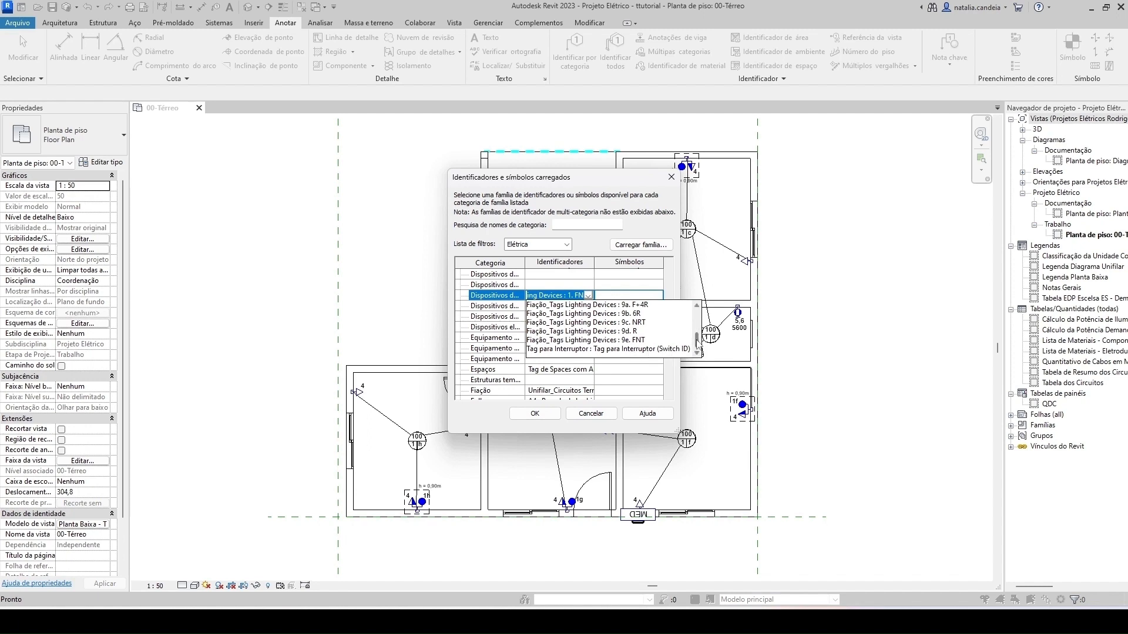
left_click_drag(697, 339, 700, 321)
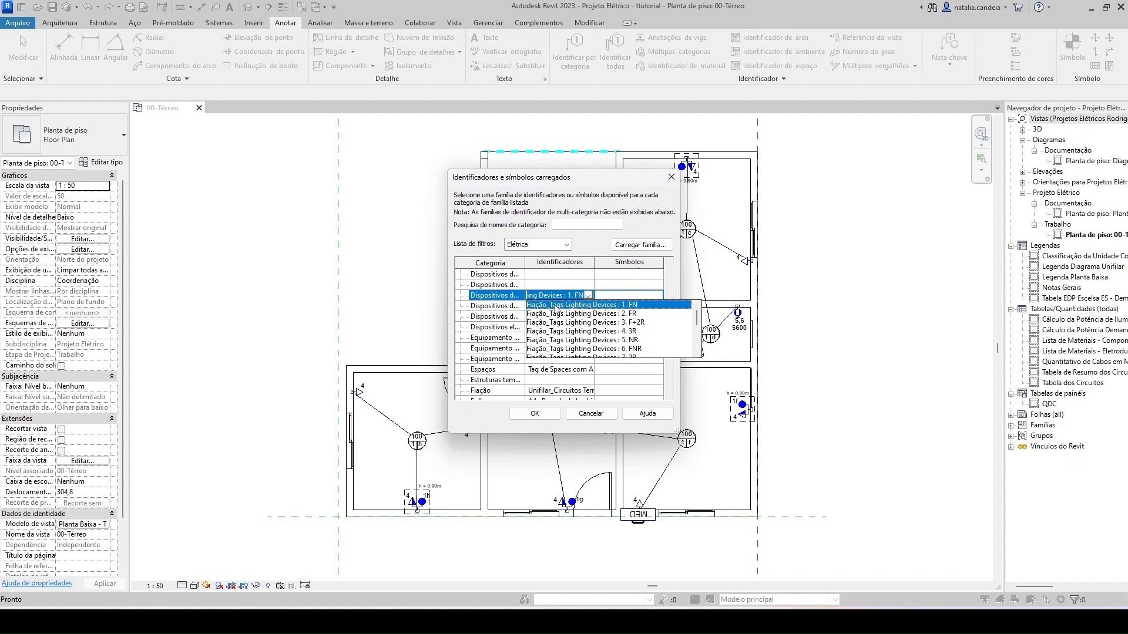
left_click(565, 306)
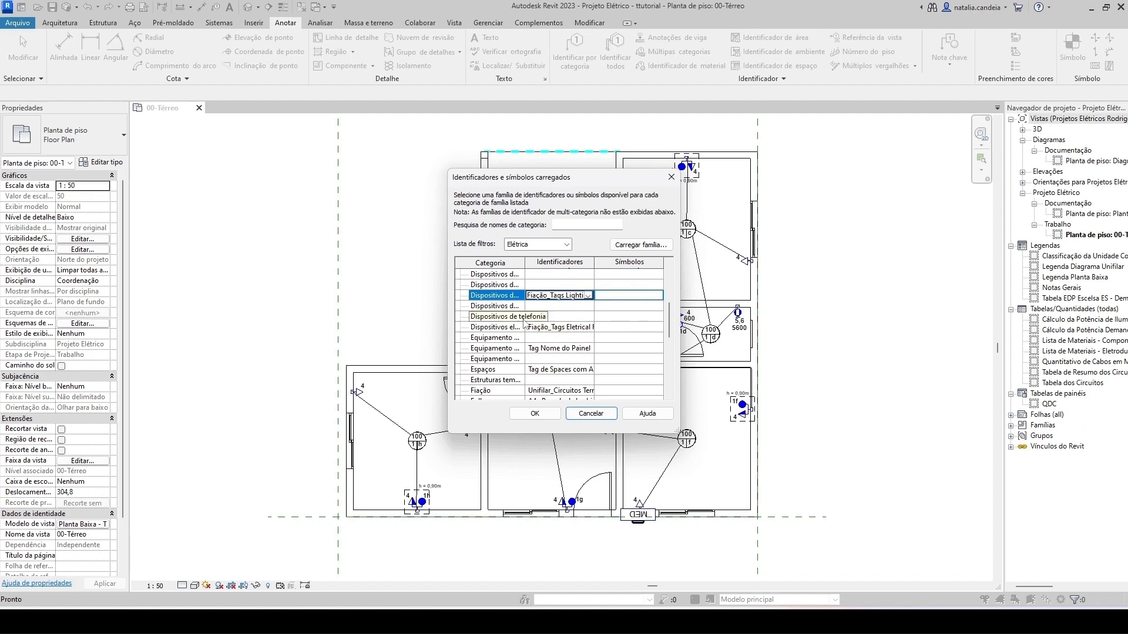
left_click(588, 295)
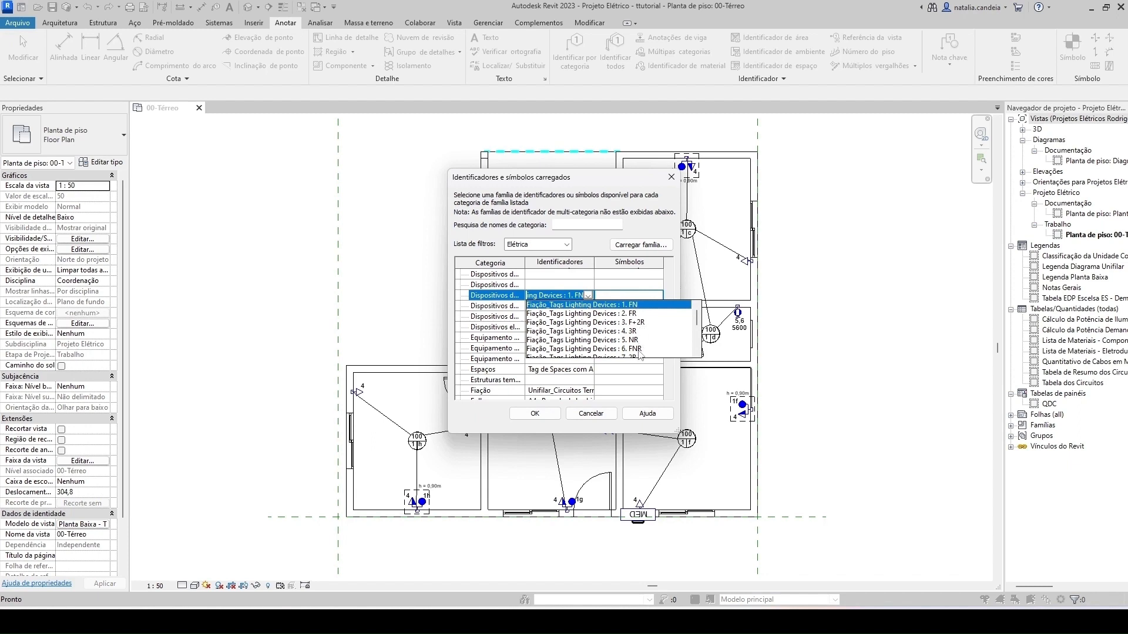
left_click_drag(697, 320, 697, 339)
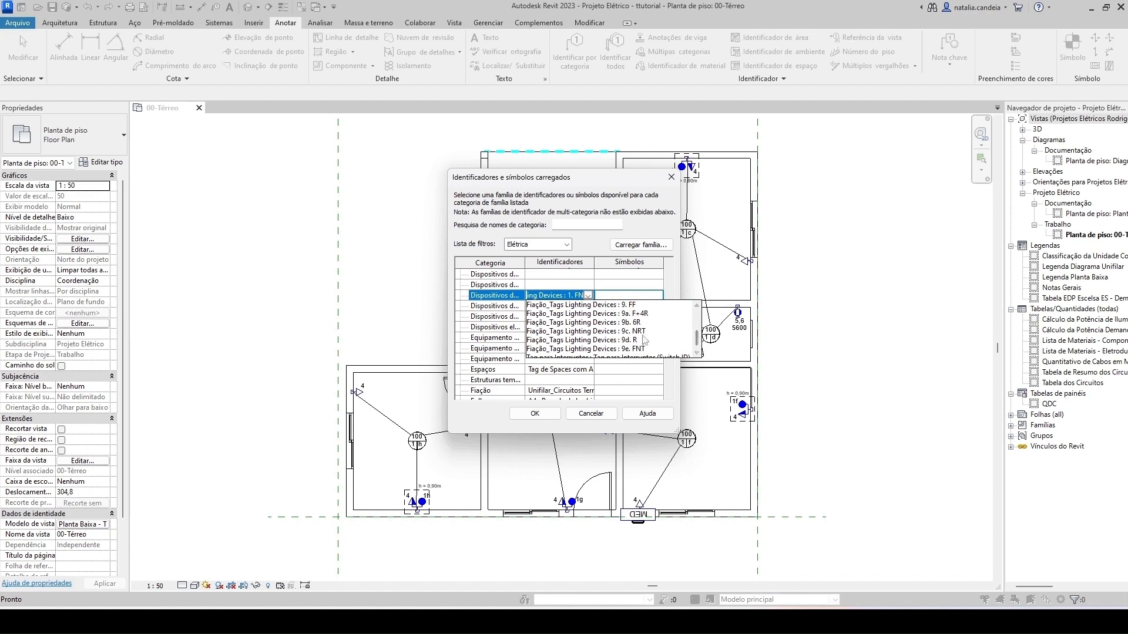
left_click(593, 304)
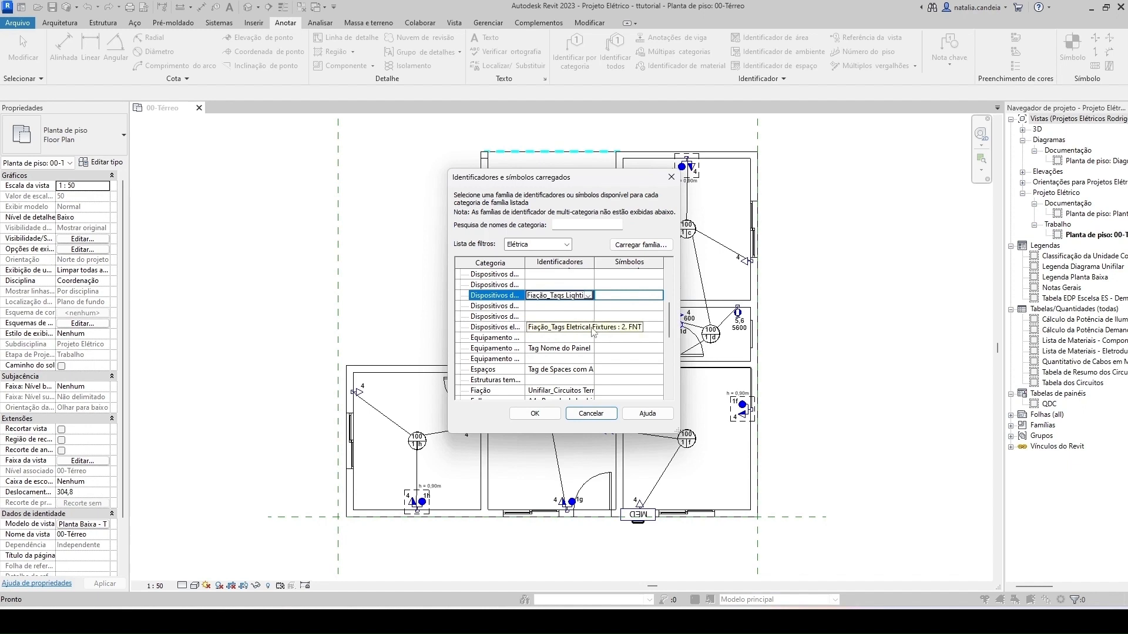
- Choose Fiação_Tags Eletrical Fixtures : 2. FNT as the tag for electrical devices and accept the loaded tag settings
left_click(591, 330)
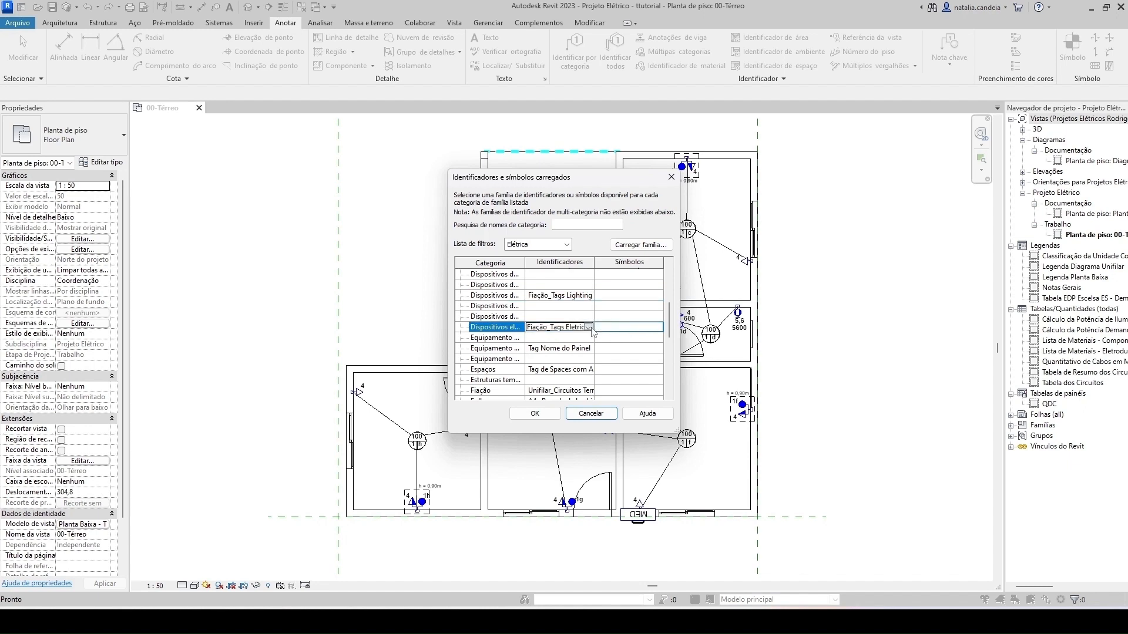
left_click(588, 327)
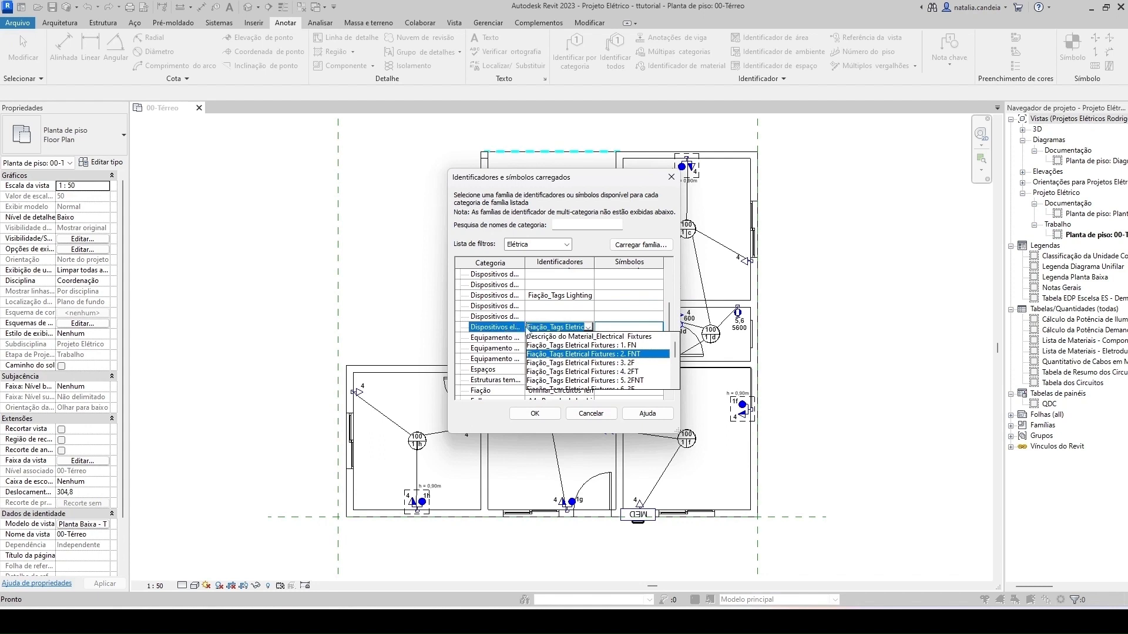
left_click(533, 328)
left_click(589, 328)
mouse_move(675, 351)
left_mouse_down()
mouse_move(675, 381)
mouse_move(676, 350)
left_mouse_up()
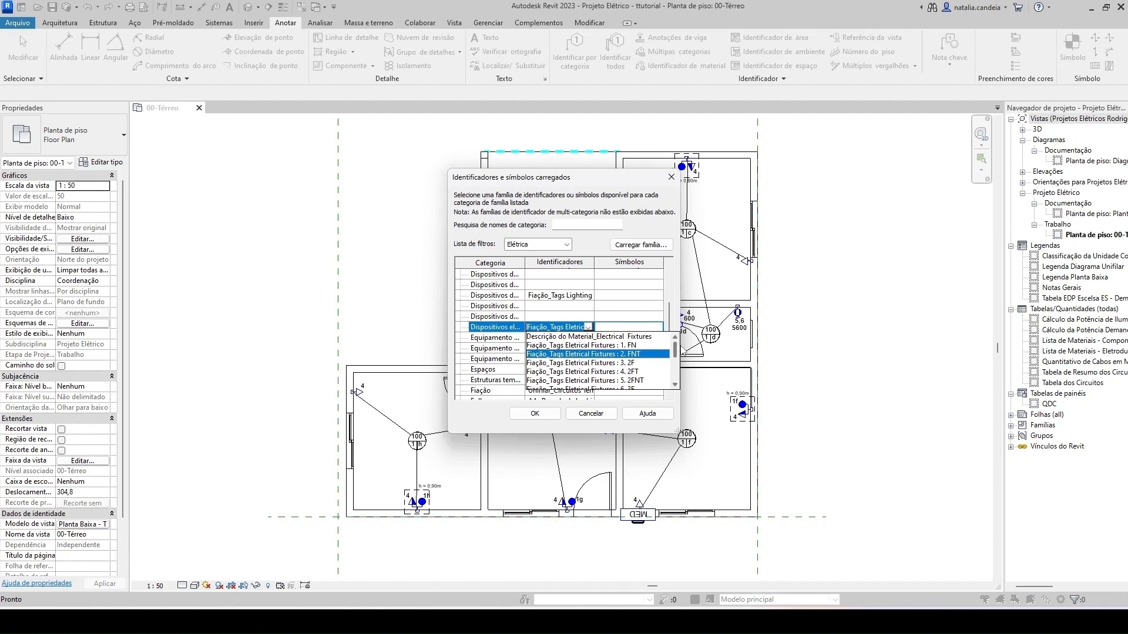
left_click(632, 355)
left_click(535, 413)
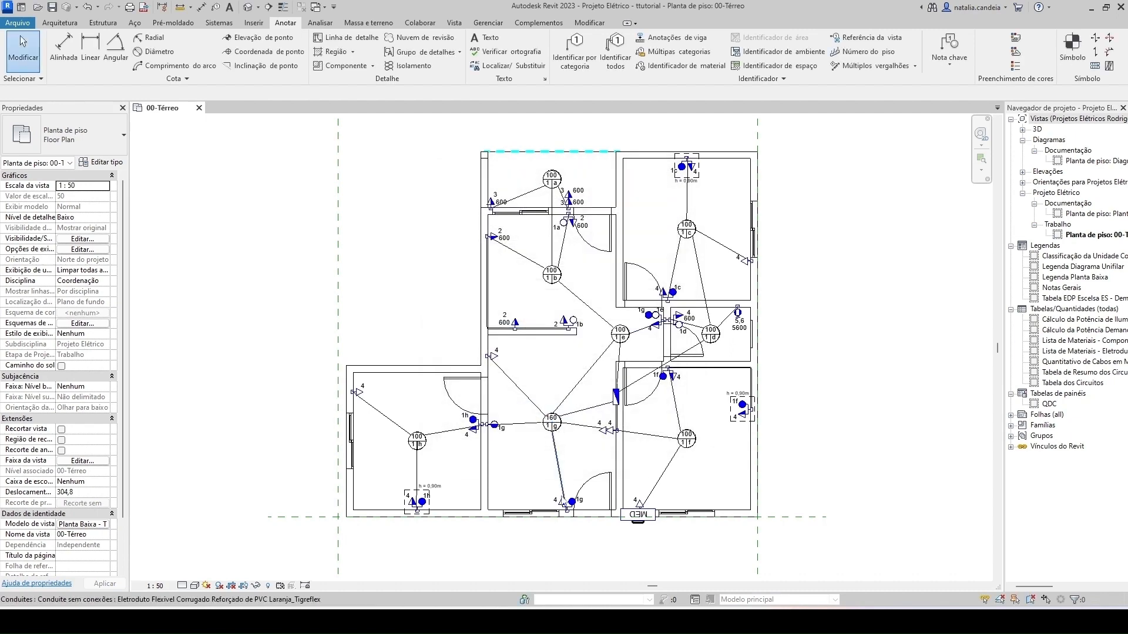
- Tag by category the circuit 4 outlet on the window wall of the room with luminaire h, using a free-end leader (Extremidade livre)
scroll(555, 507, "up", 1)
middle_click_drag(384, 326, 383, 326)
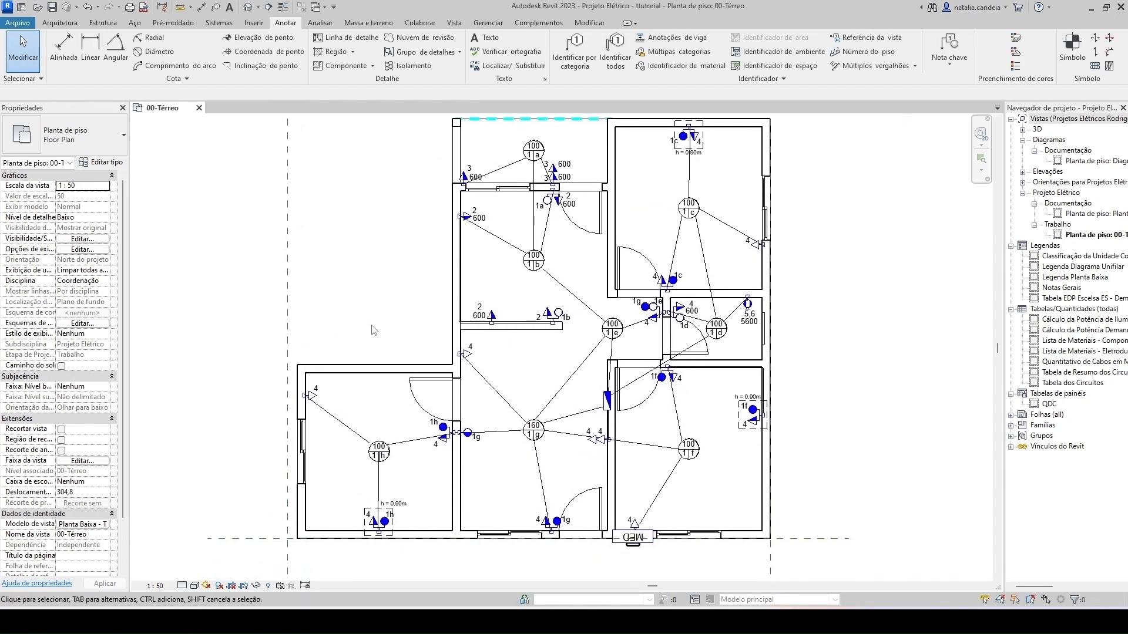
scroll(307, 398, "up", 5)
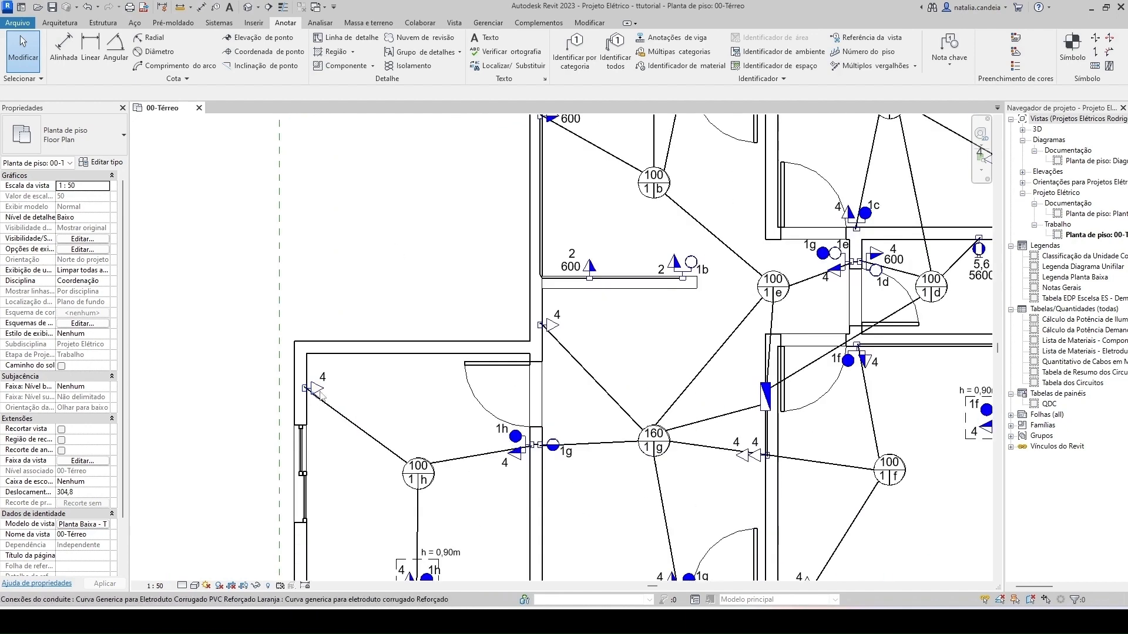
left_click(586, 65)
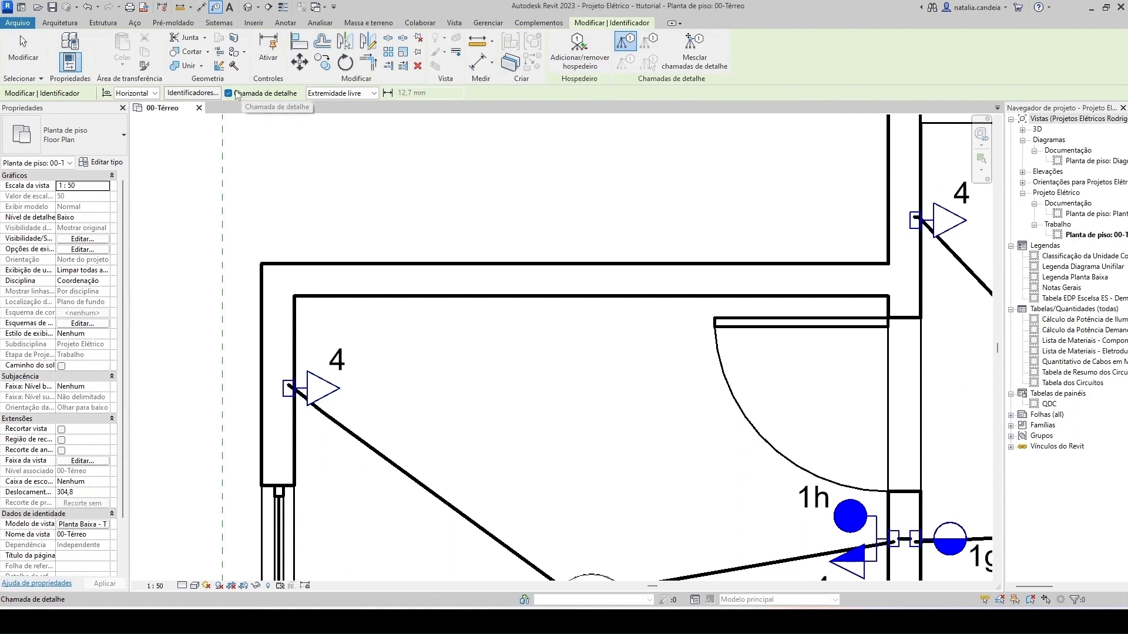
left_click(337, 95)
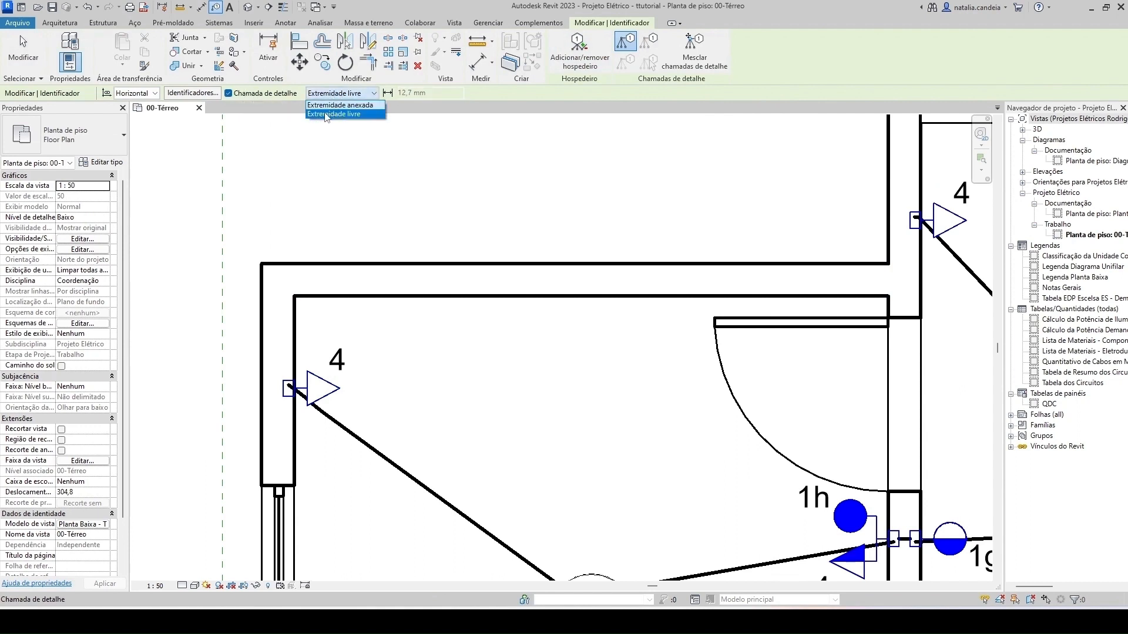
left_click(334, 115)
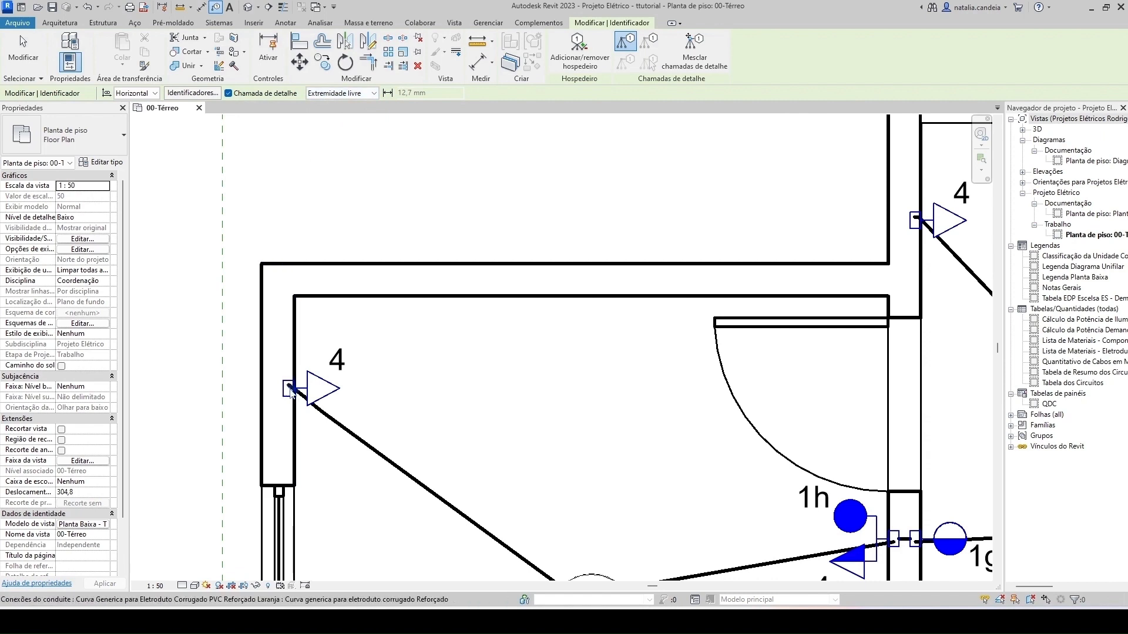
scroll(300, 405, "up", 2)
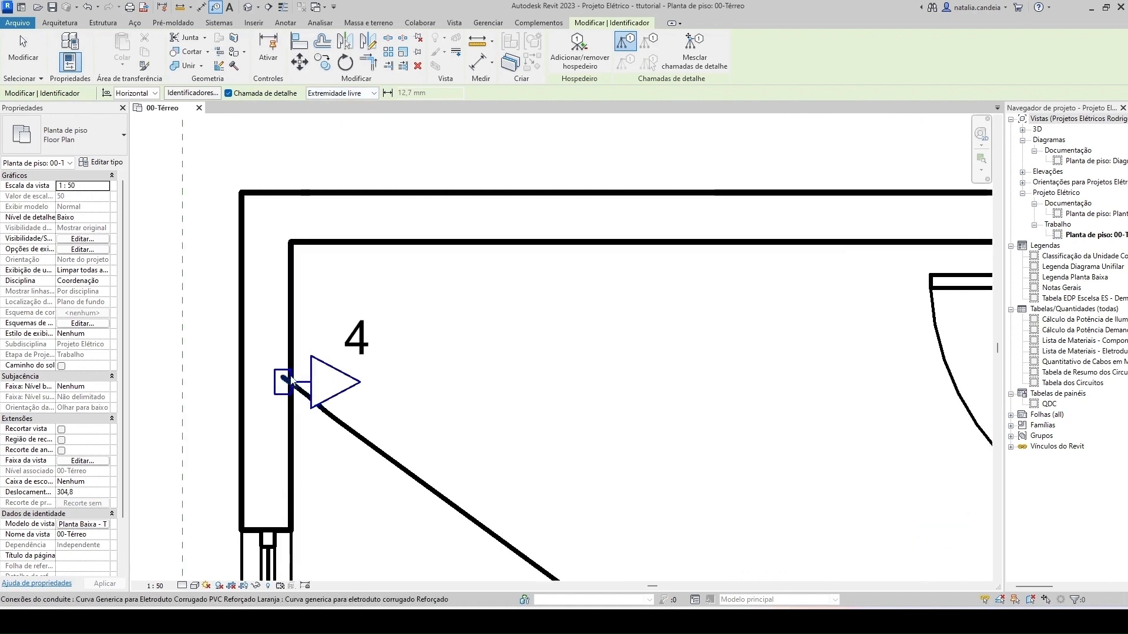
left_click(291, 378)
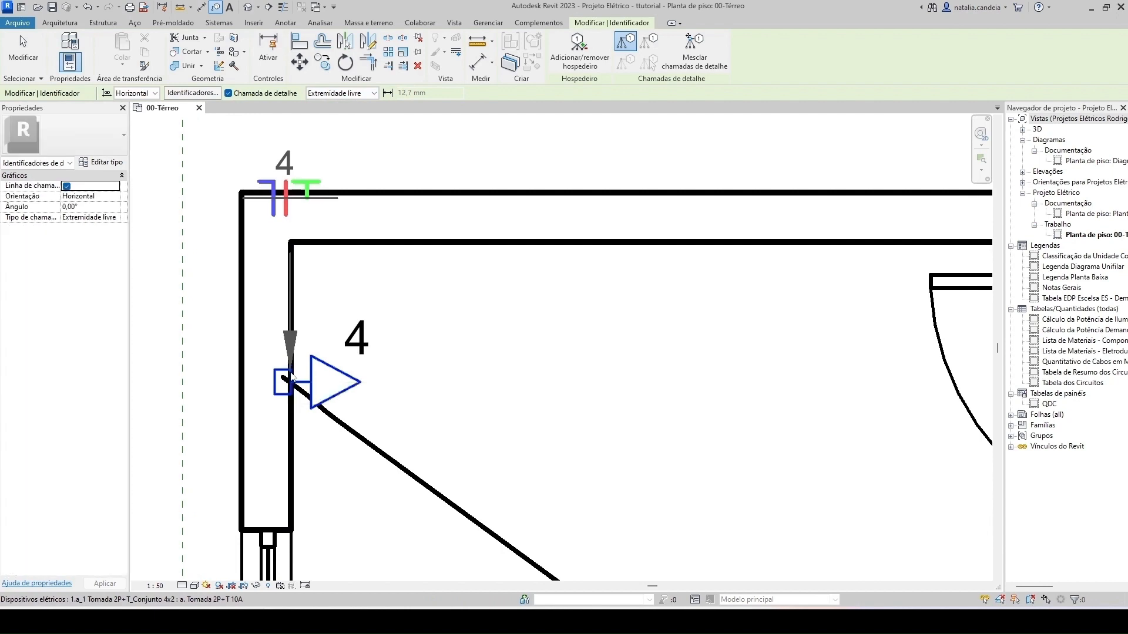
left_click_drag(251, 198, 351, 339)
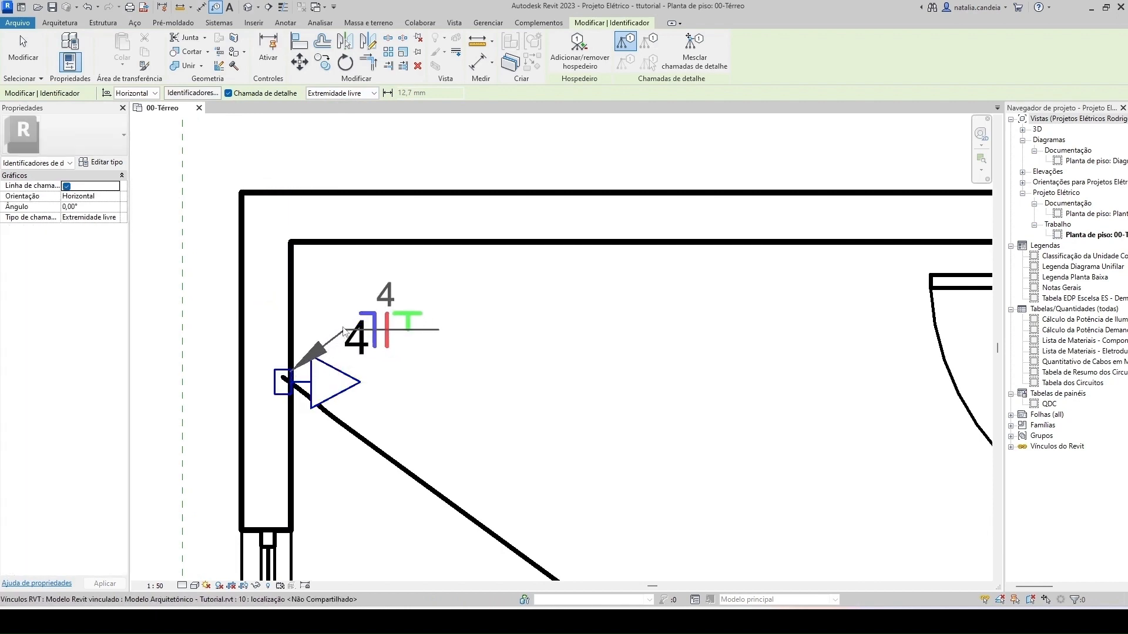
left_click(348, 322)
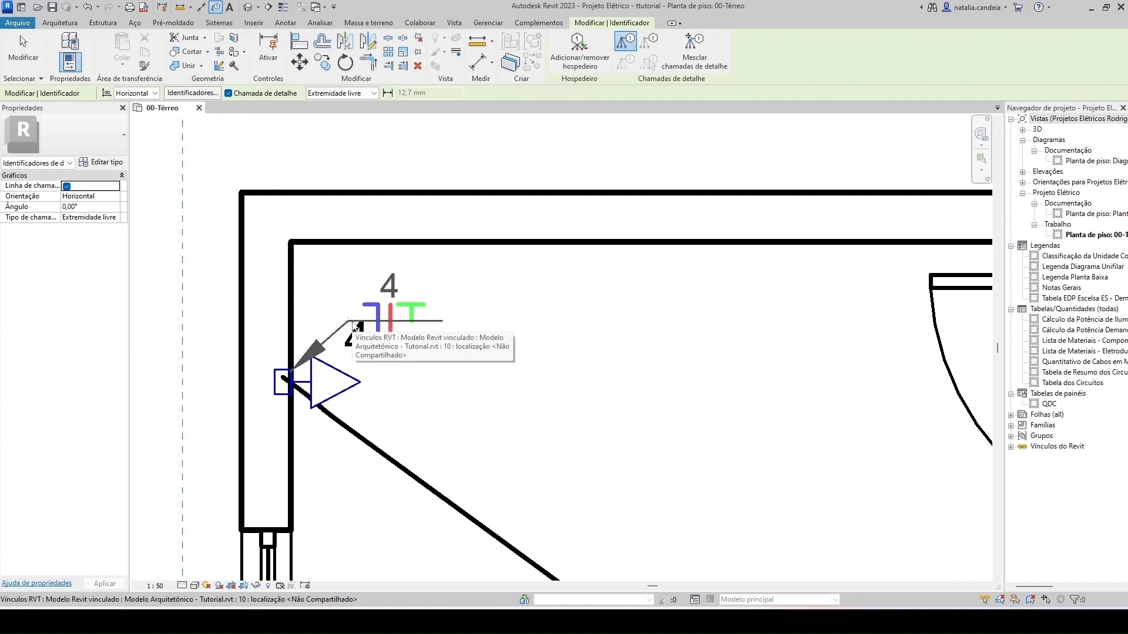
left_click(351, 324)
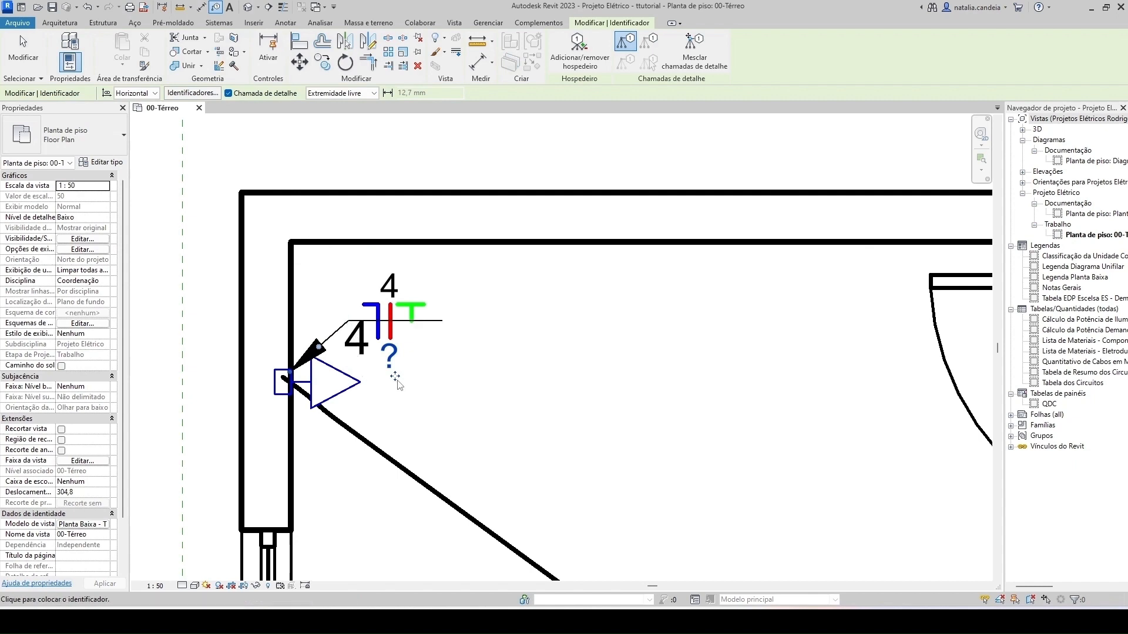
- Reposition the outlet's wiring tag beside the conduit to luminaire h and place its leader arrowhead on that conduit
left_click_drag(396, 379, 580, 531)
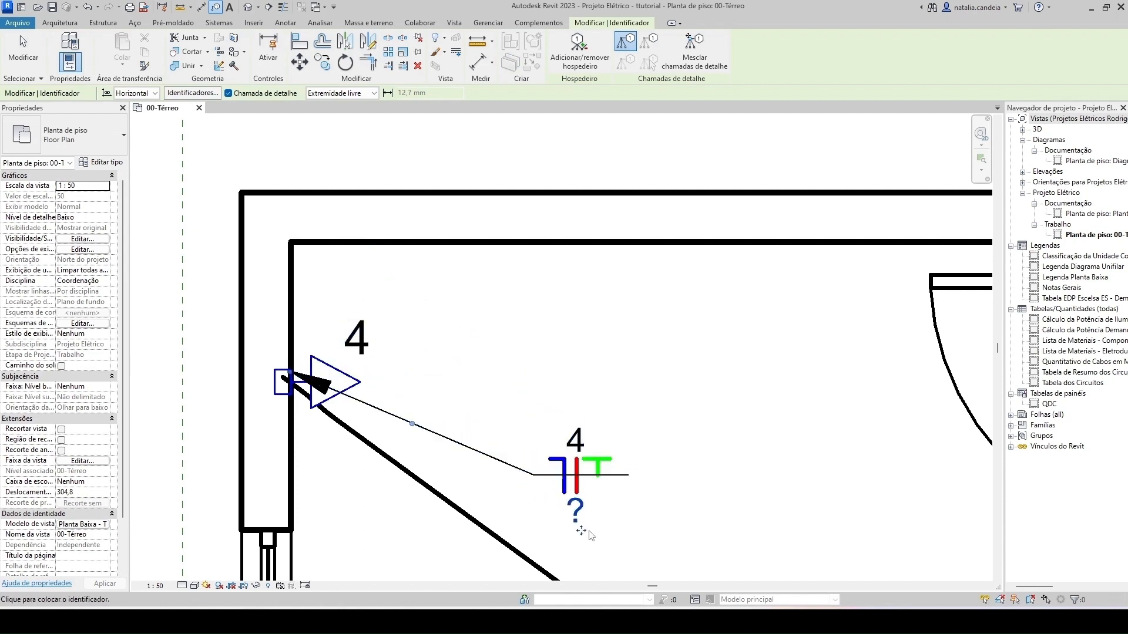
middle_click_drag(581, 531, 633, 411)
scroll(633, 411, "down", 1)
scroll(633, 411, "down", 1)
left_click_drag(411, 314, 462, 355)
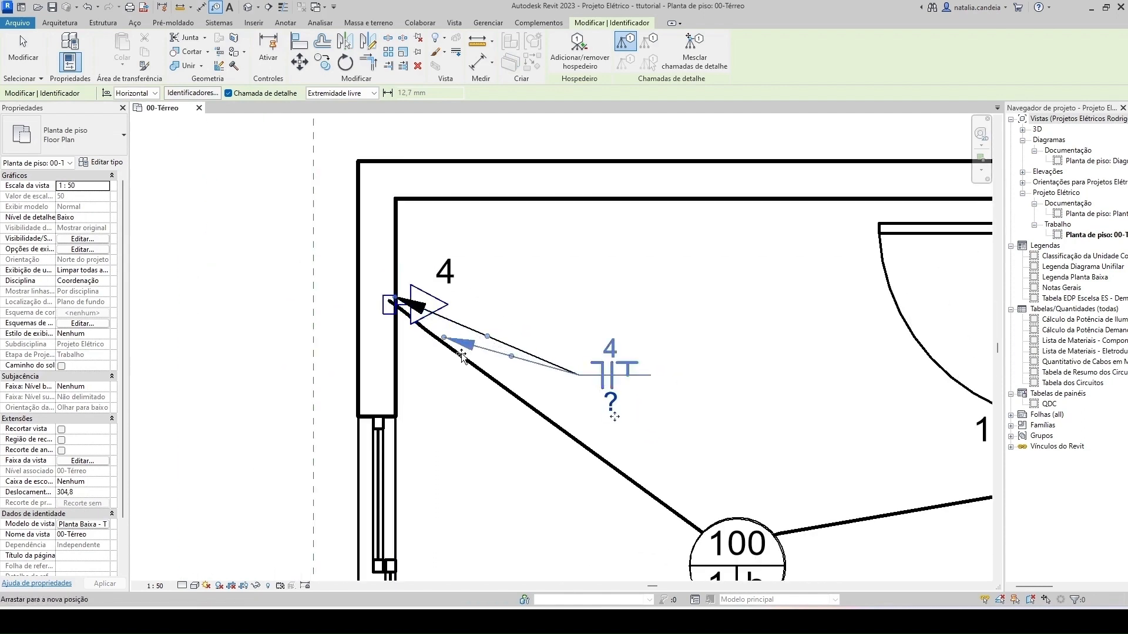
left_click_drag(524, 397, 525, 396)
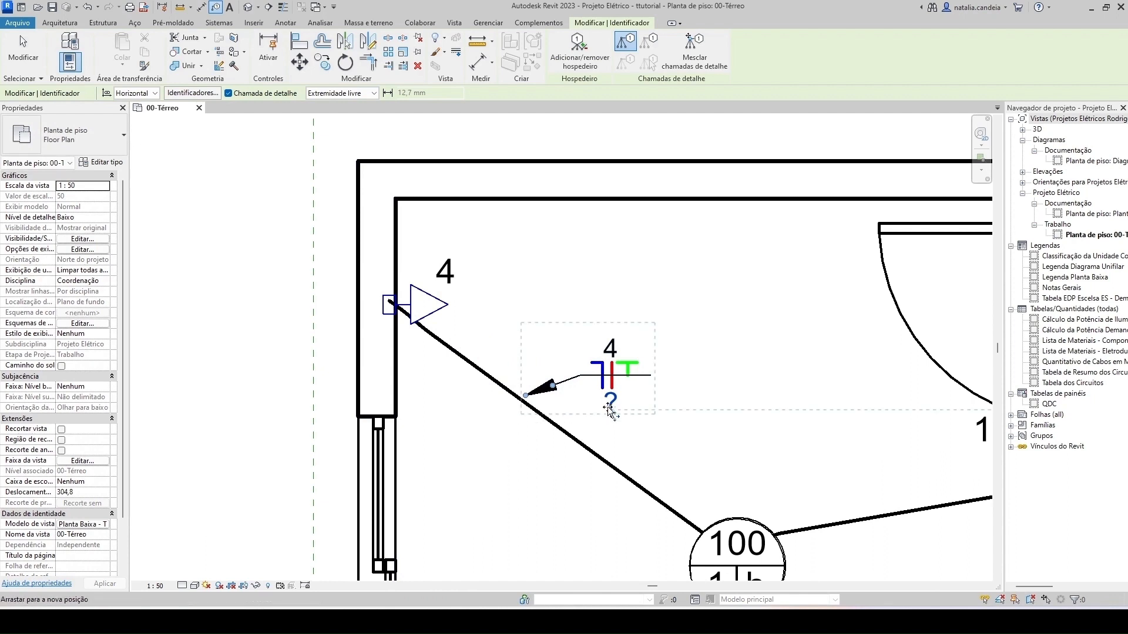
left_click_drag(610, 409, 599, 409)
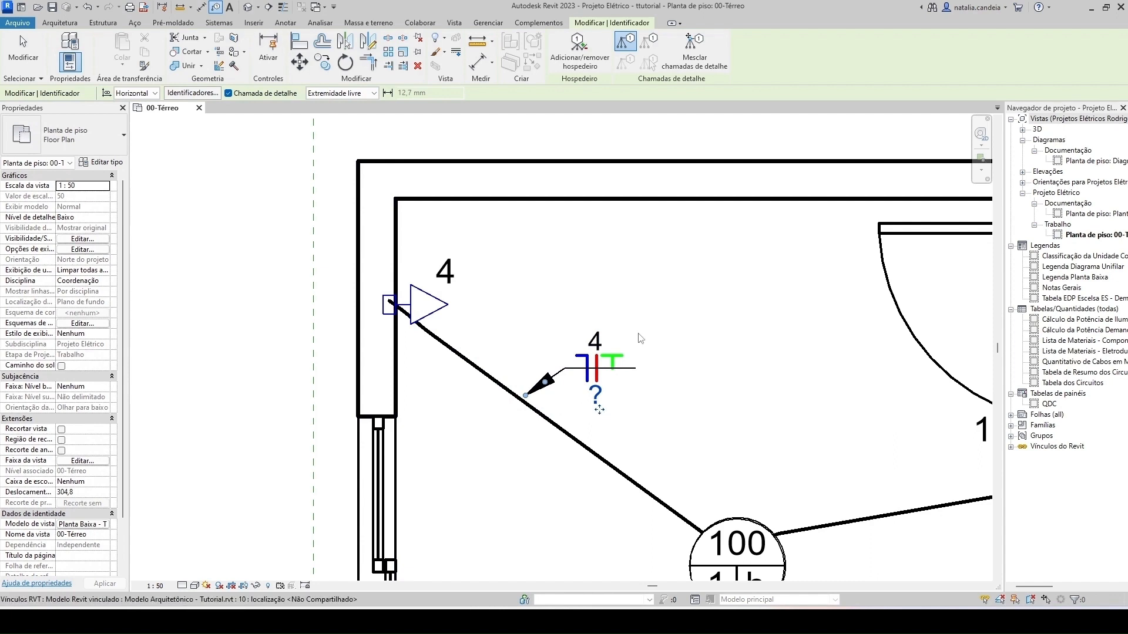
scroll(640, 339, "down", 3)
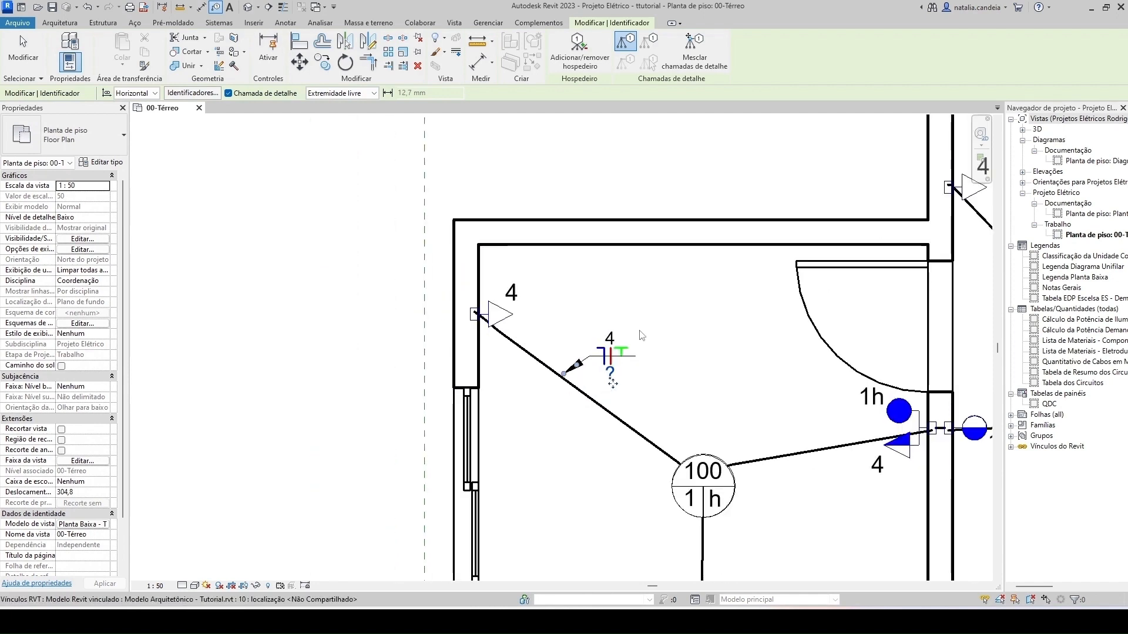
scroll(640, 334, "down", 3)
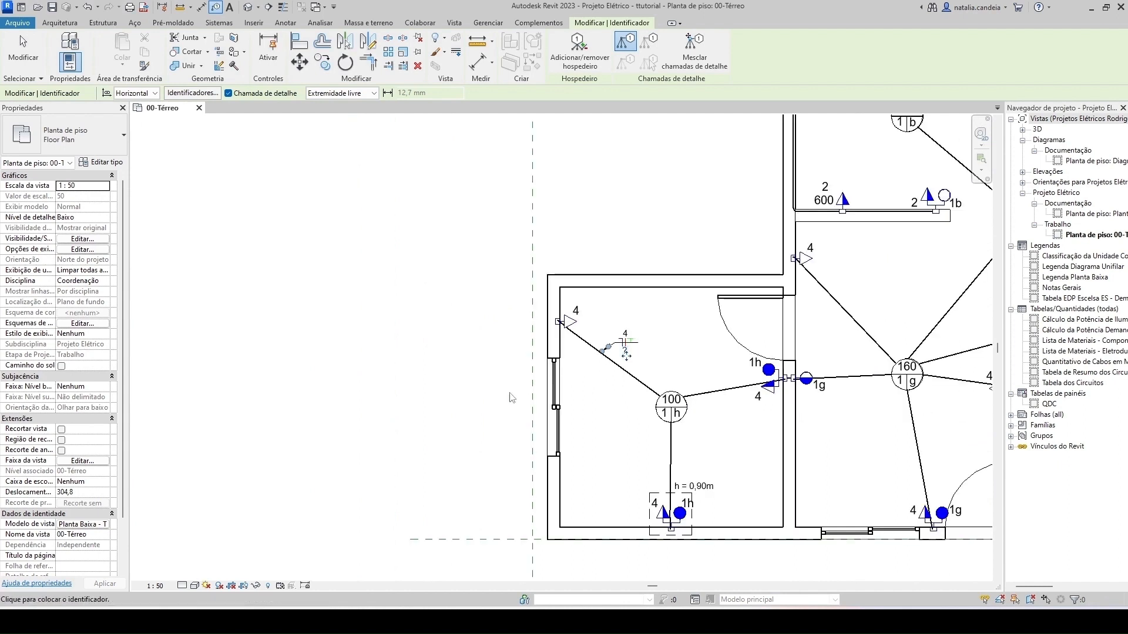
middle_click_drag(496, 399, 331, 329)
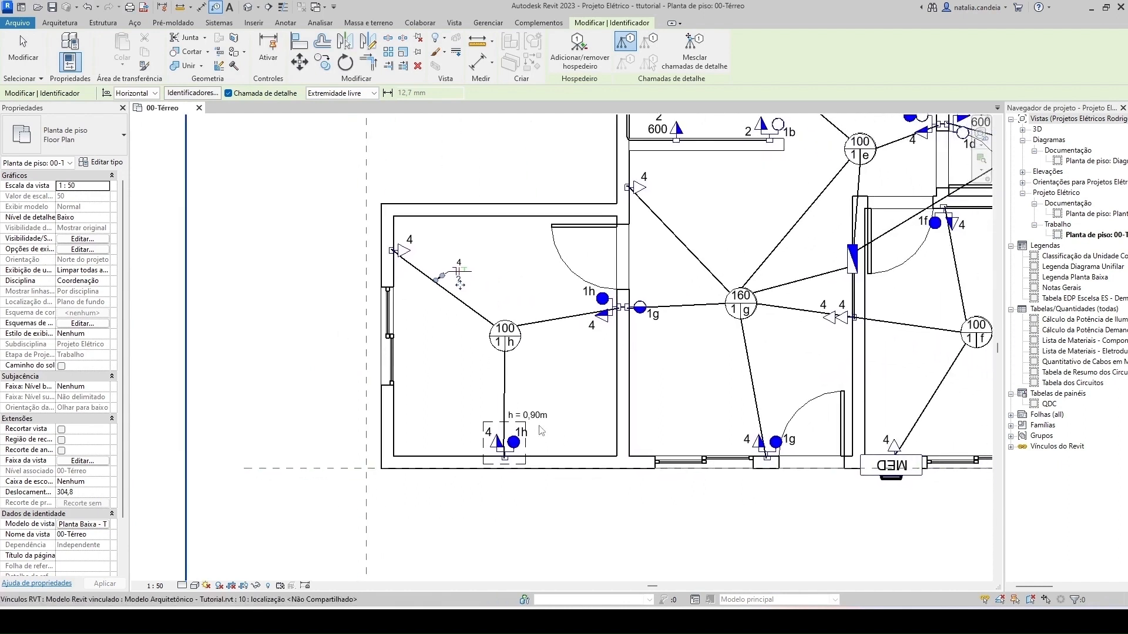
- Tag by category the 1h switch and the circuit 4 outlet of the h = 0,90m box, placing both tags beside it
scroll(513, 463, "up", 3)
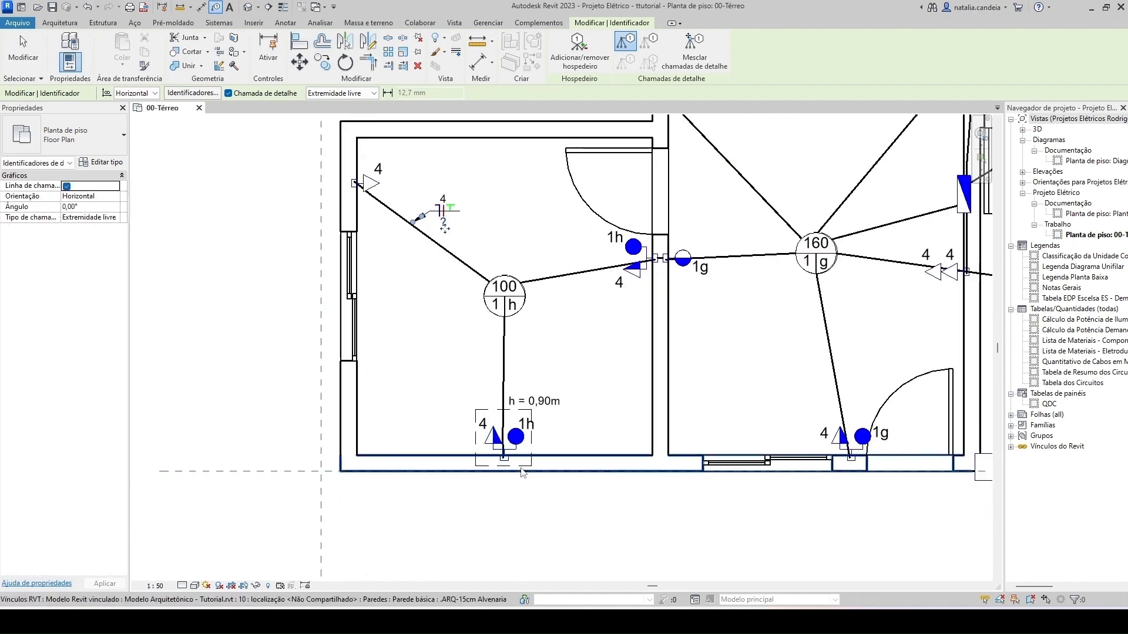
left_click(514, 434)
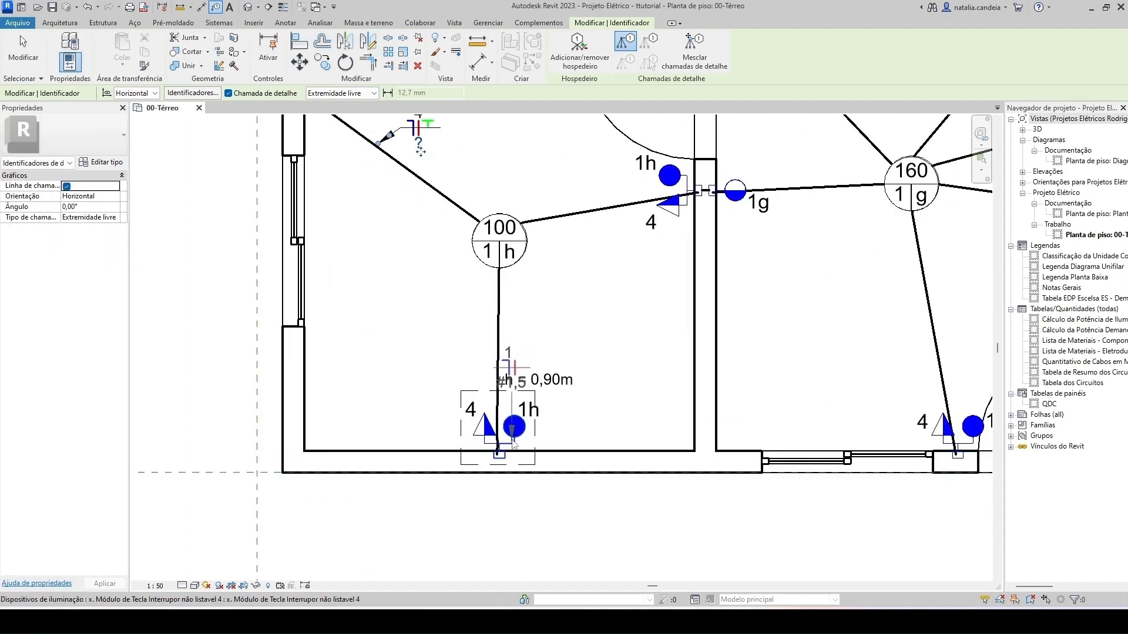
left_click(513, 448)
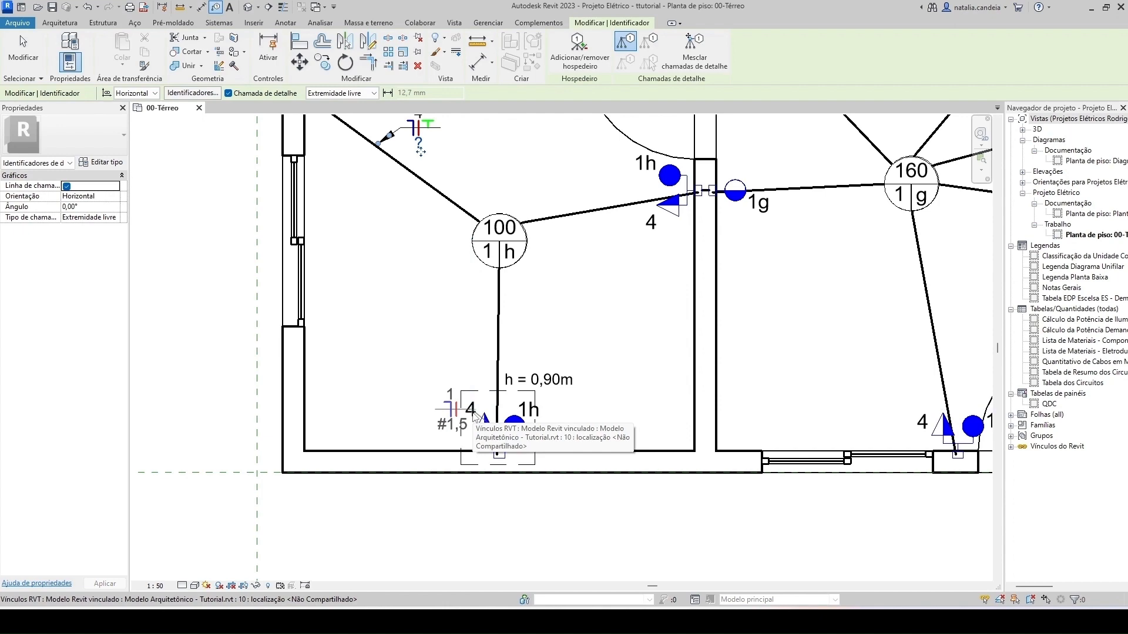
scroll(474, 415, "up", 4)
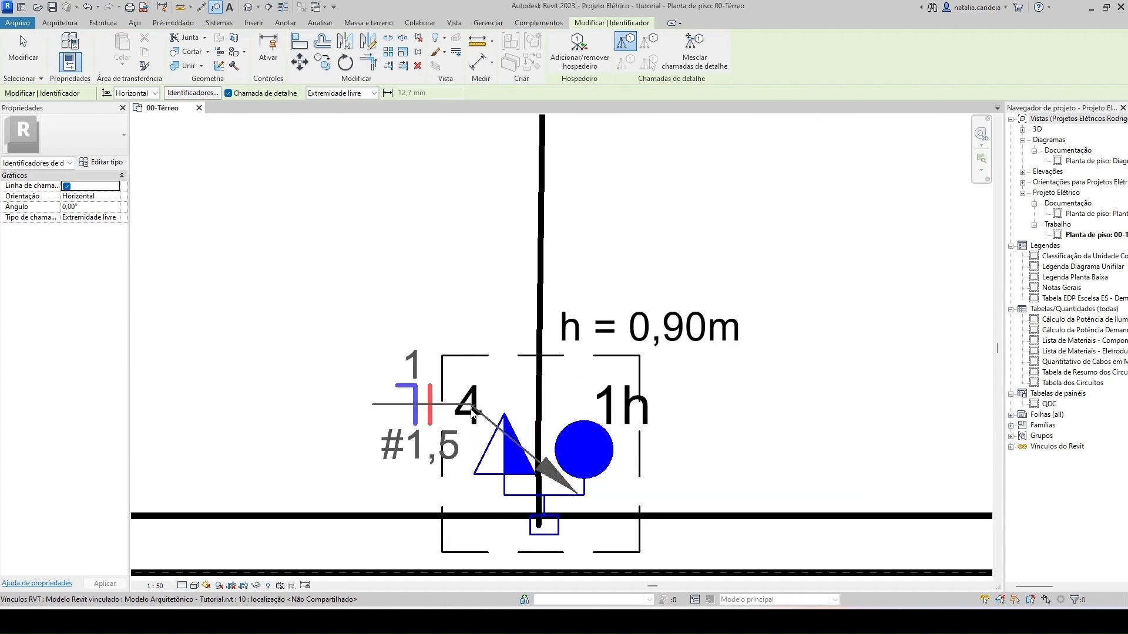
left_click(471, 410)
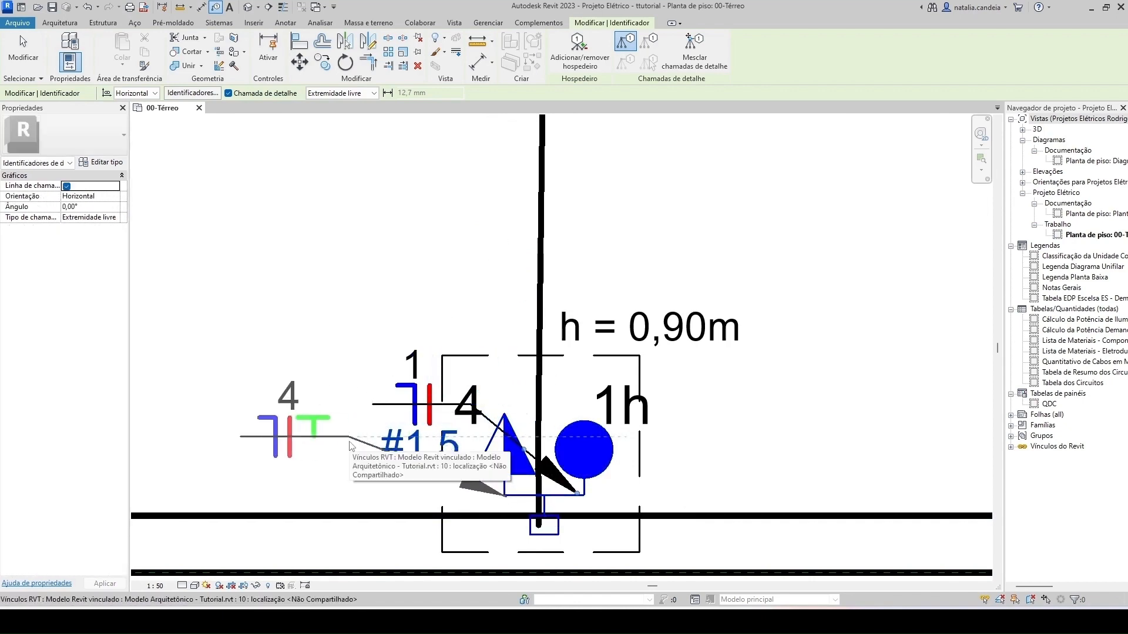
left_click(338, 461)
scroll(429, 495, "down", 2)
key("Escape")
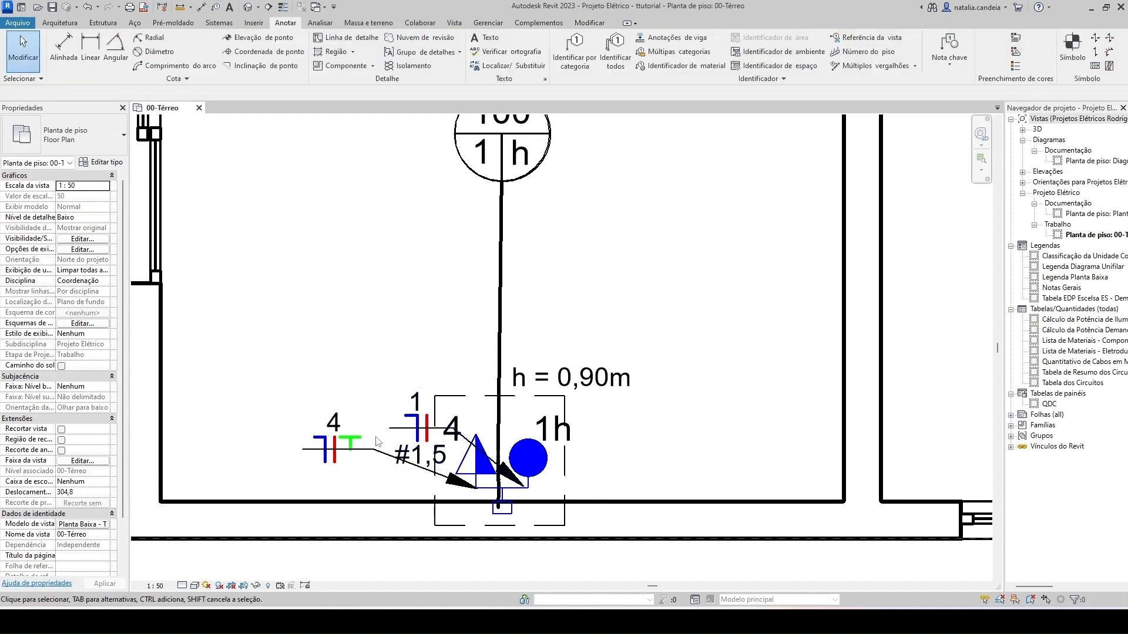
- Move the box outlet's wiring tag up beside the vertical conduit to luminaire h and put its leader arrowhead on that conduit
middle_click_drag(383, 438, 434, 435)
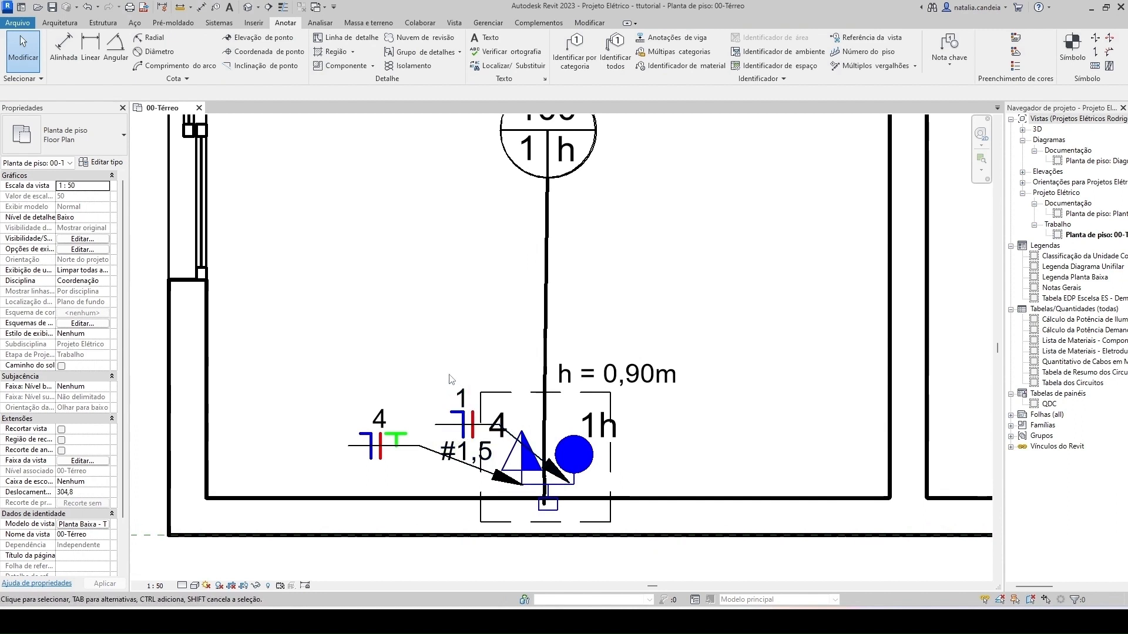
middle_click_drag(417, 415, 466, 417)
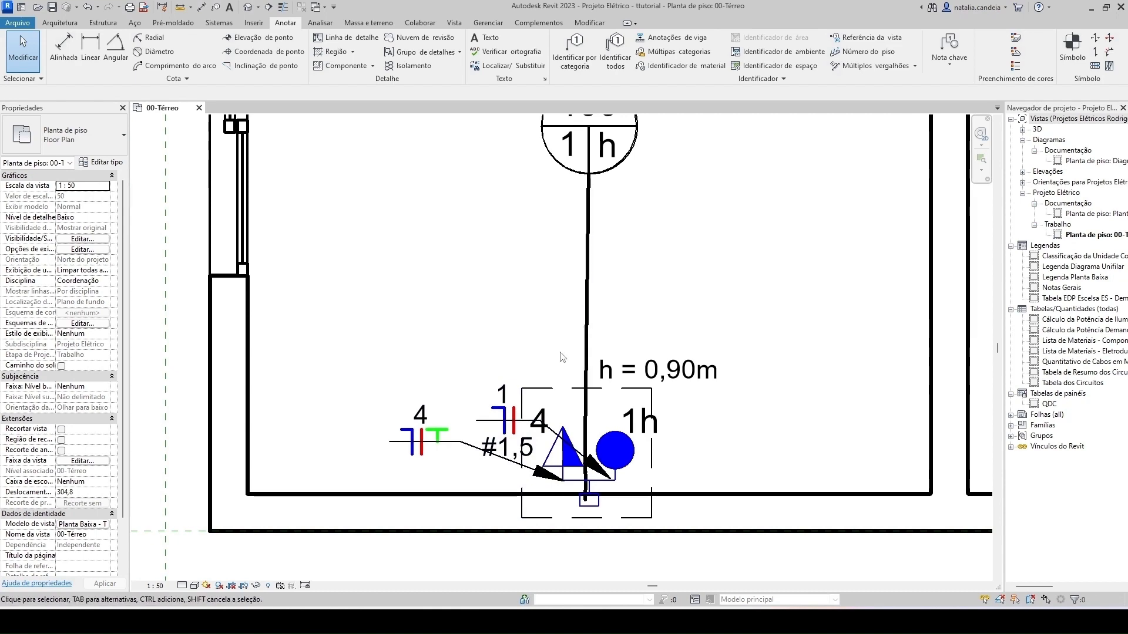
left_click(458, 443)
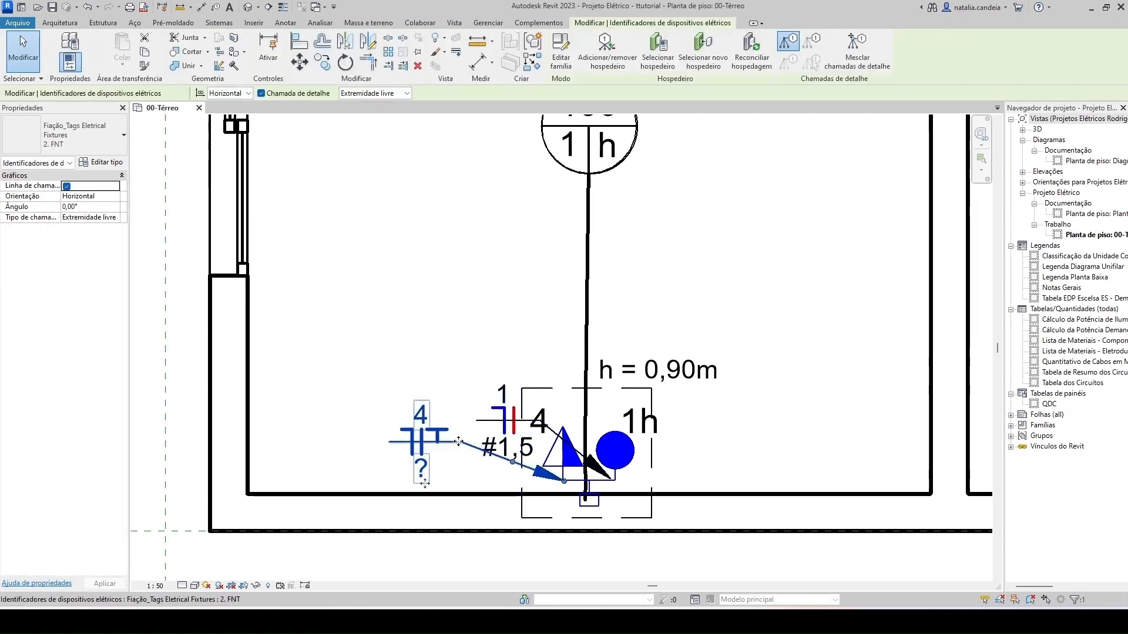
left_click_drag(456, 443, 472, 293)
left_click_drag(441, 333, 585, 319)
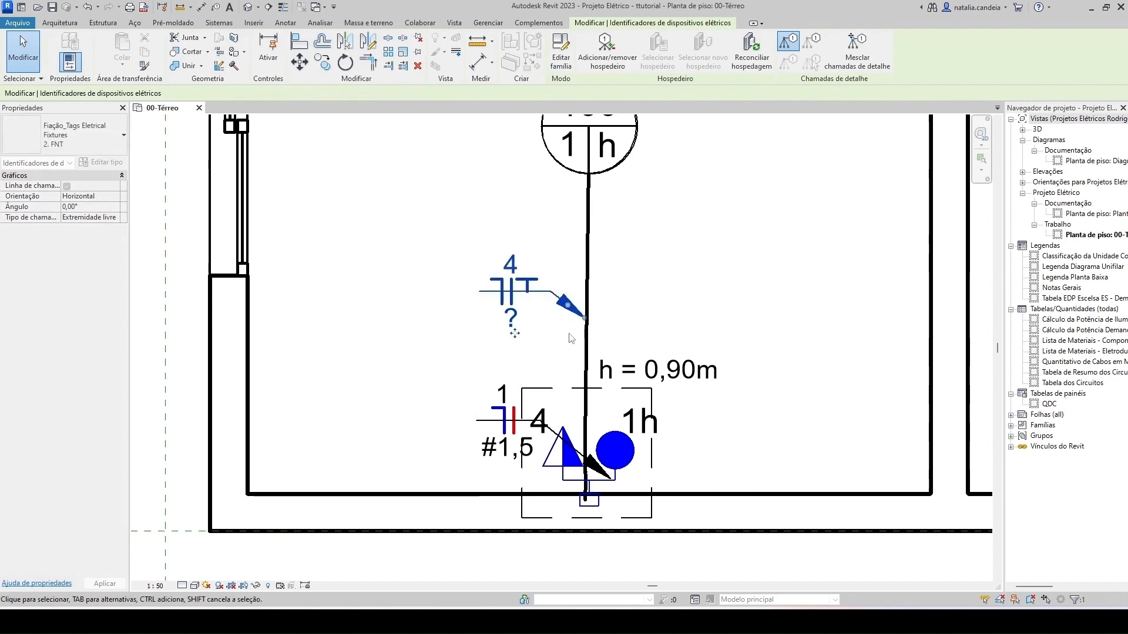
left_click_drag(515, 333, 514, 324)
left_click(630, 309)
middle_click_drag(633, 333, 631, 365)
scroll(631, 365, "down", 2)
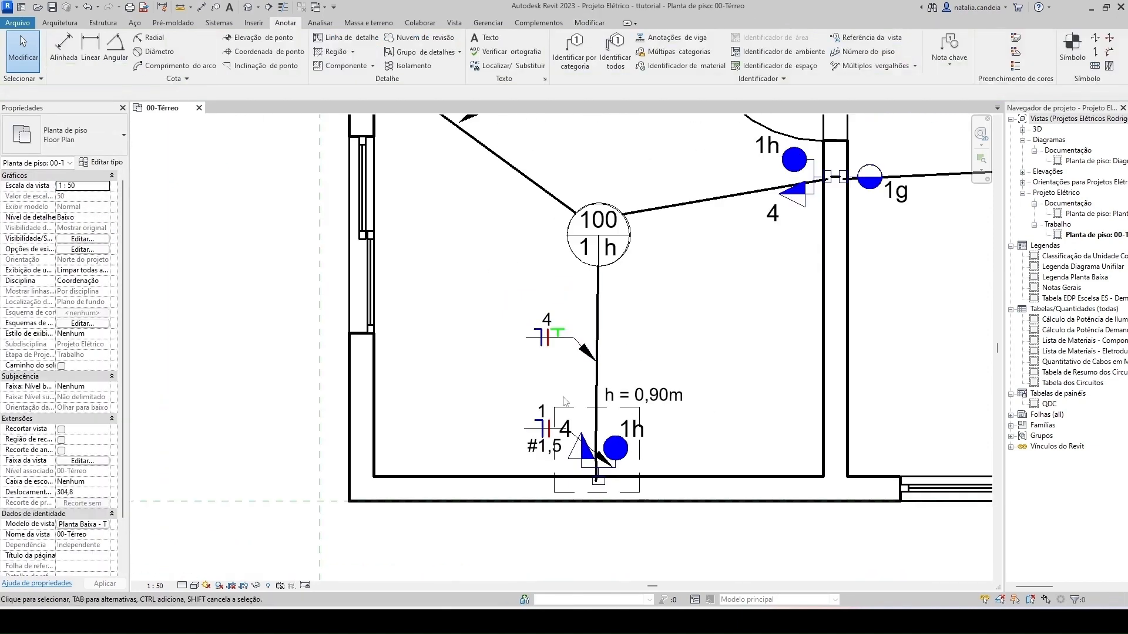
- Move the 1h switch's #1,5 wiring tag next to the outlet's tag and remove its leader (Chamada de detalhe)
left_click(543, 436)
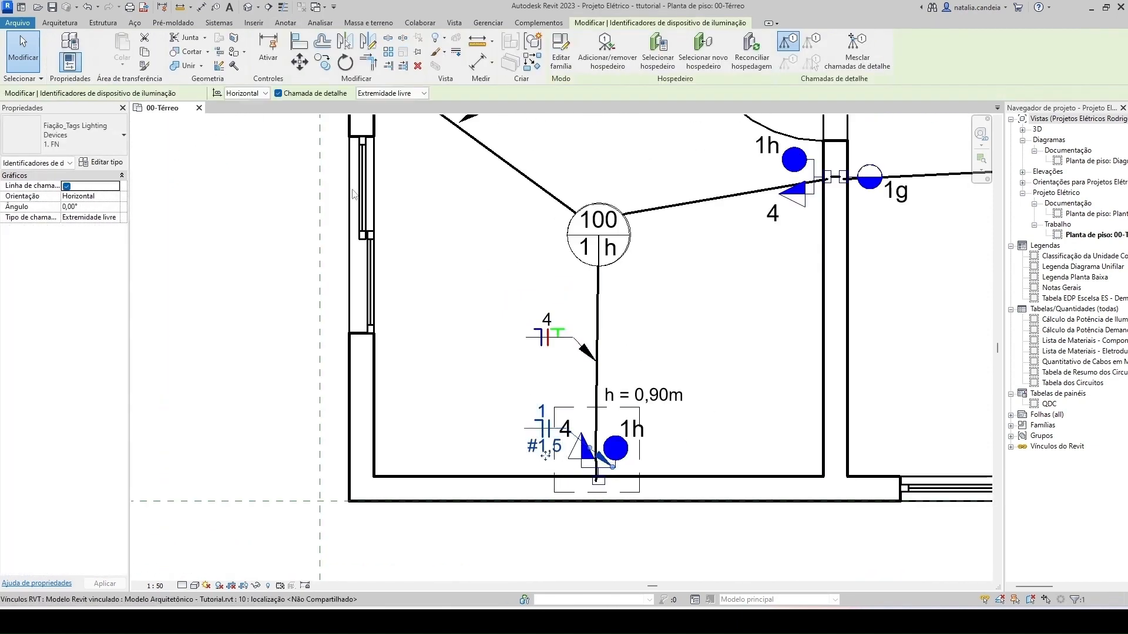
left_click(505, 363)
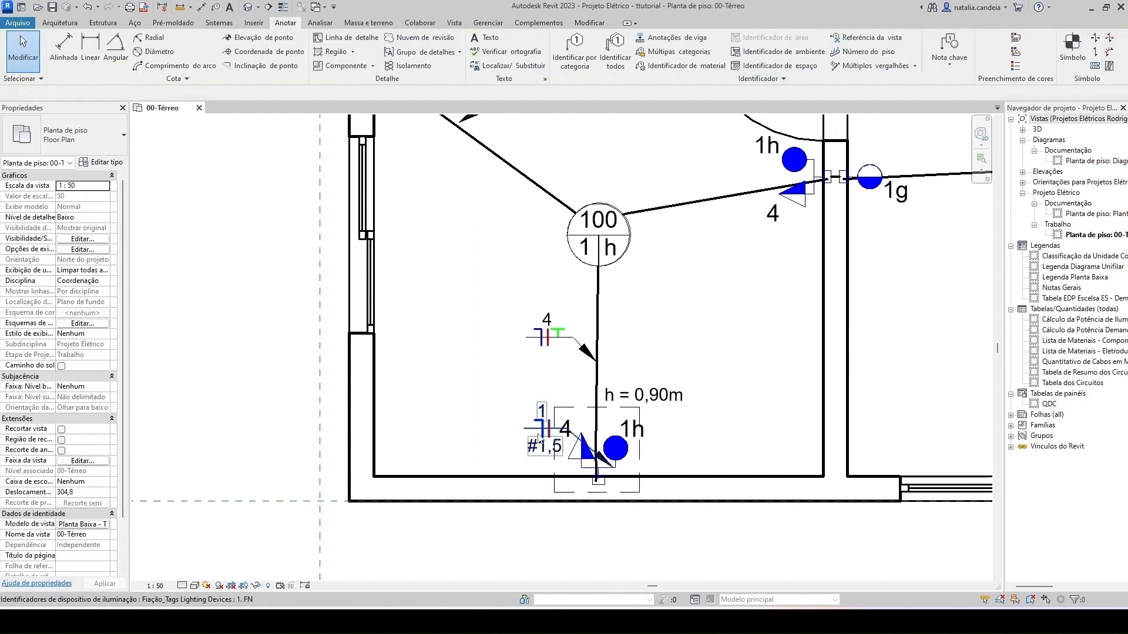
left_click(542, 444)
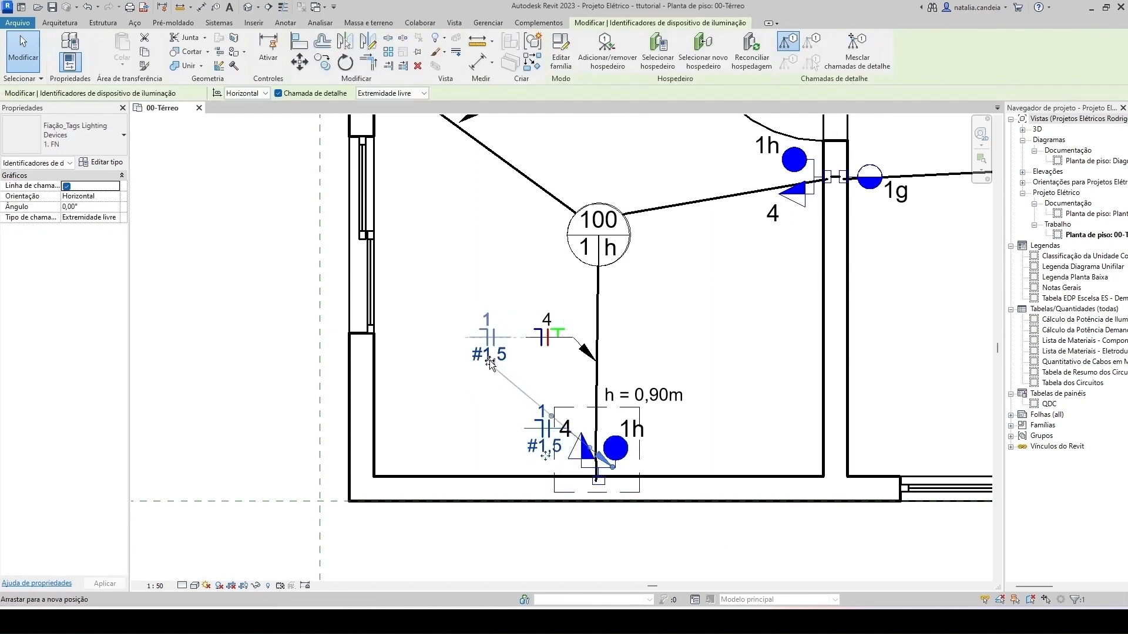
left_click_drag(489, 361, 489, 362)
left_click(556, 370)
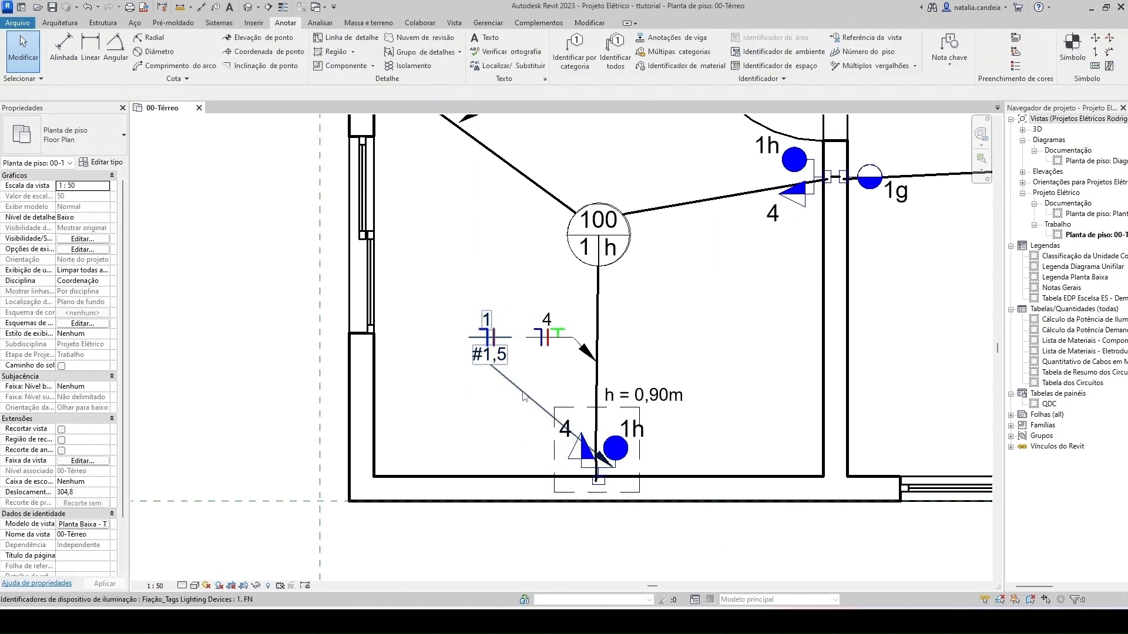
left_click(522, 392)
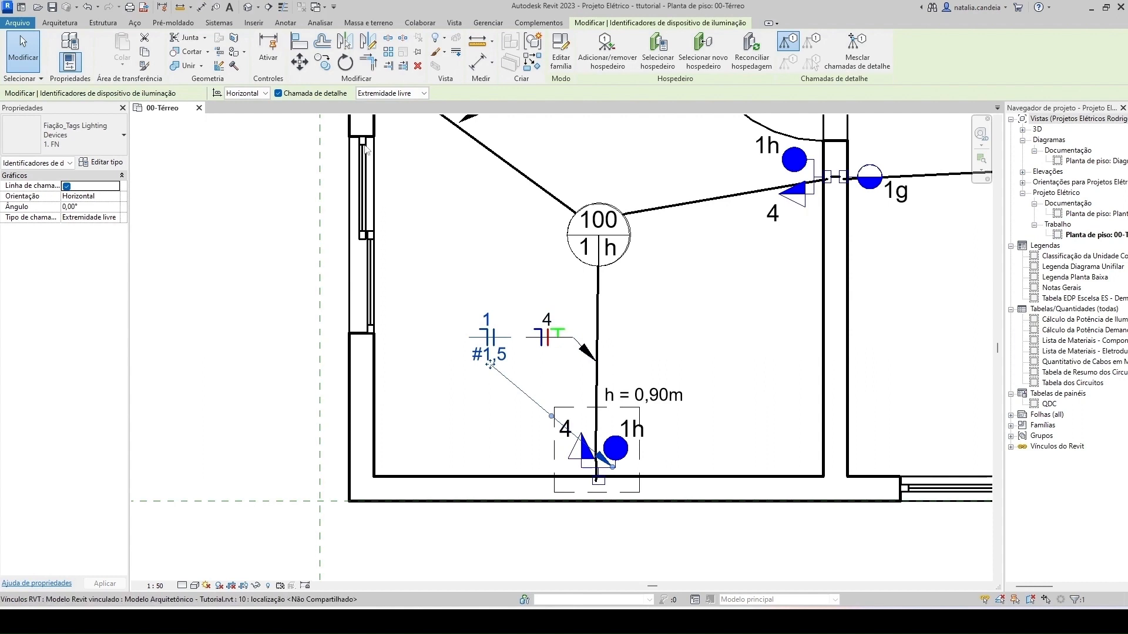
left_click(278, 94)
scroll(498, 375, "up", 2)
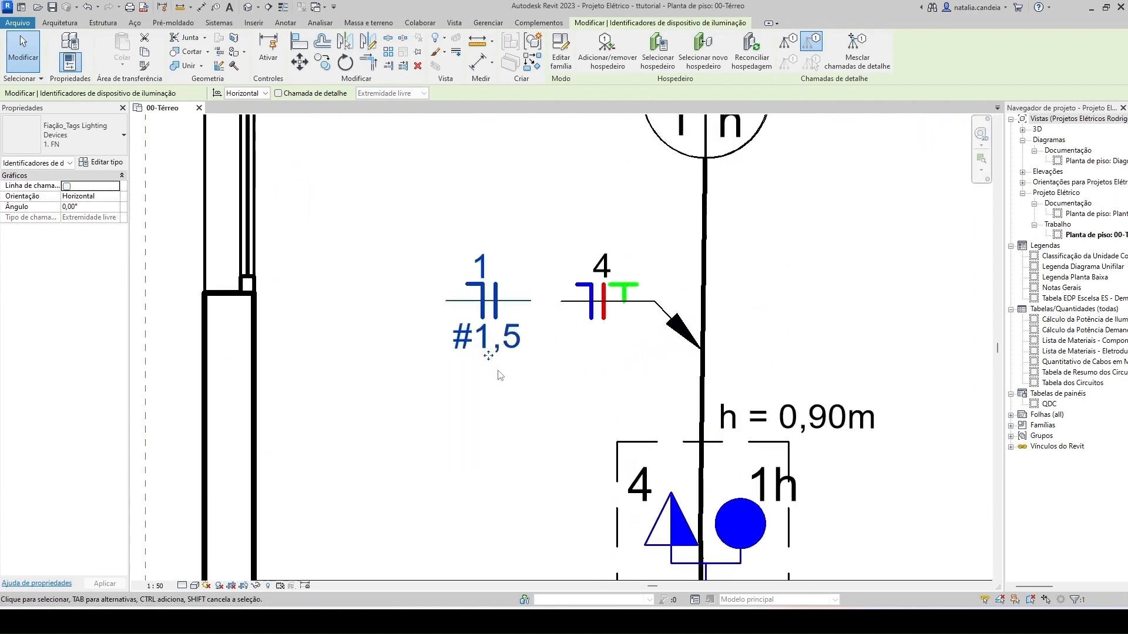
- Shift the #1,5 wiring tag toward the circuit 4 tag so their horizontal lines join, checking the joint up close
left_click_drag(492, 357, 520, 356)
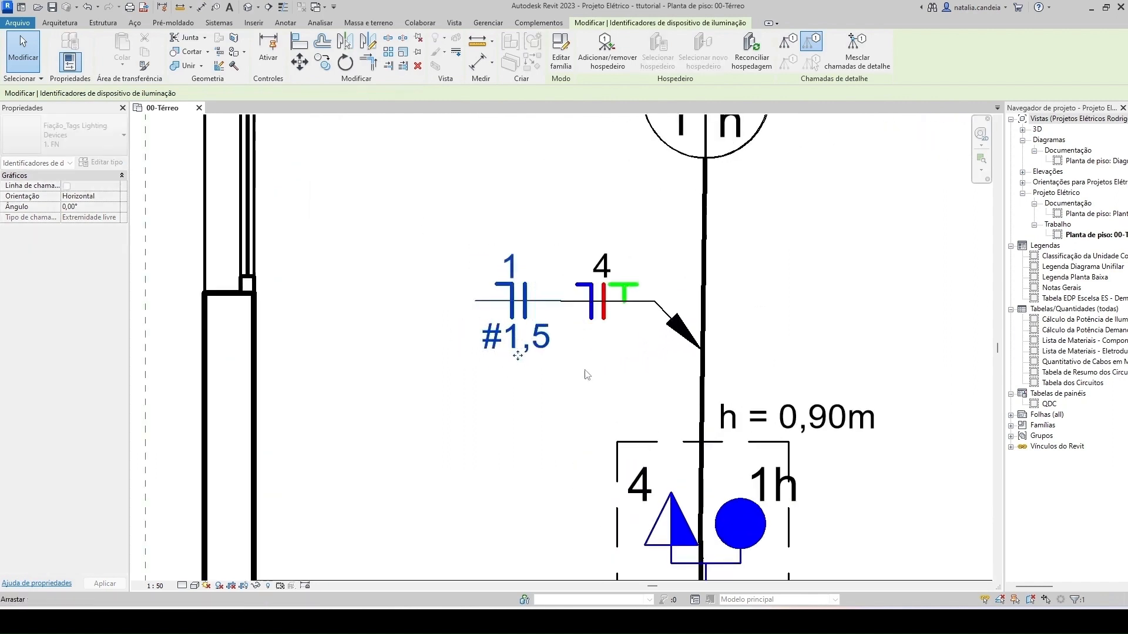
left_click(598, 375)
left_click(547, 306)
scroll(550, 311, "up", 5)
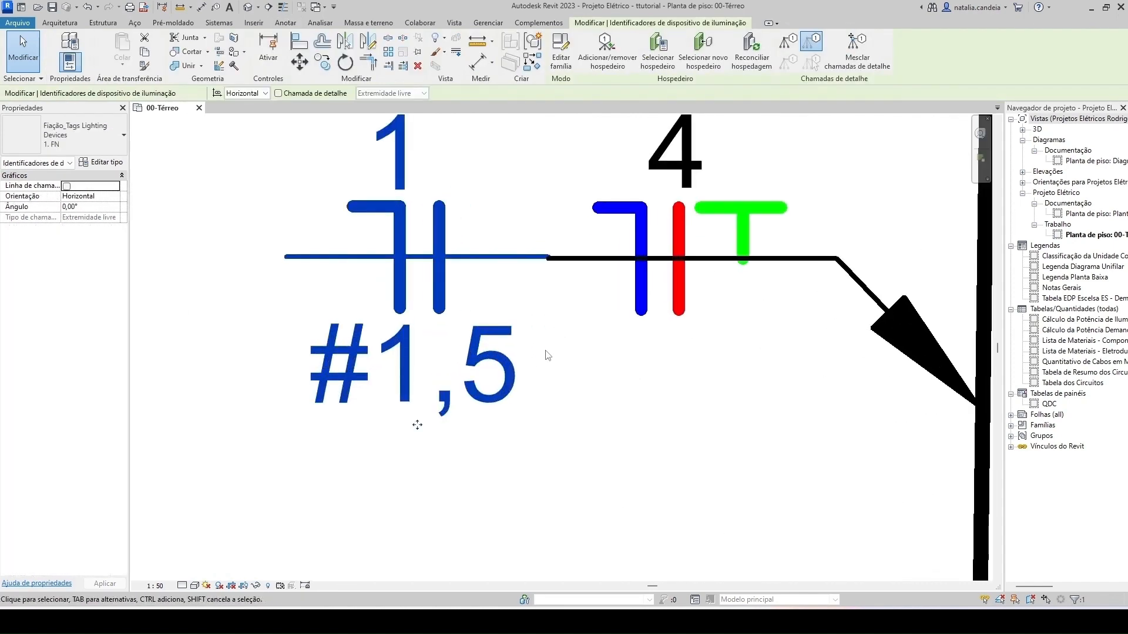
scroll(564, 299, "up", 5)
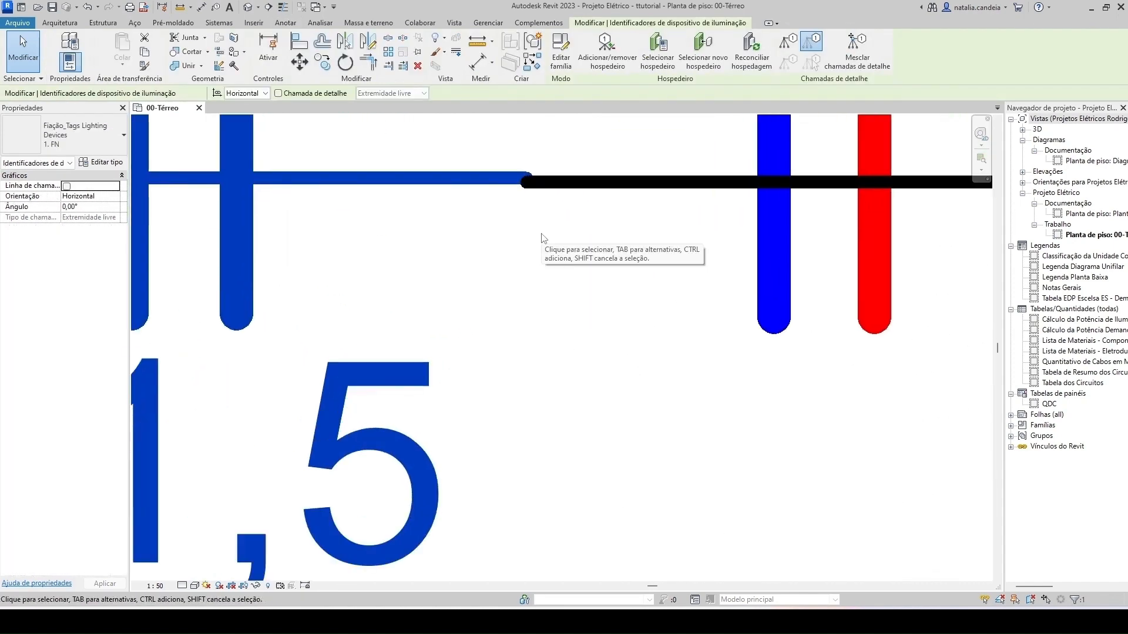
left_click(542, 239)
scroll(538, 236, "down", 10)
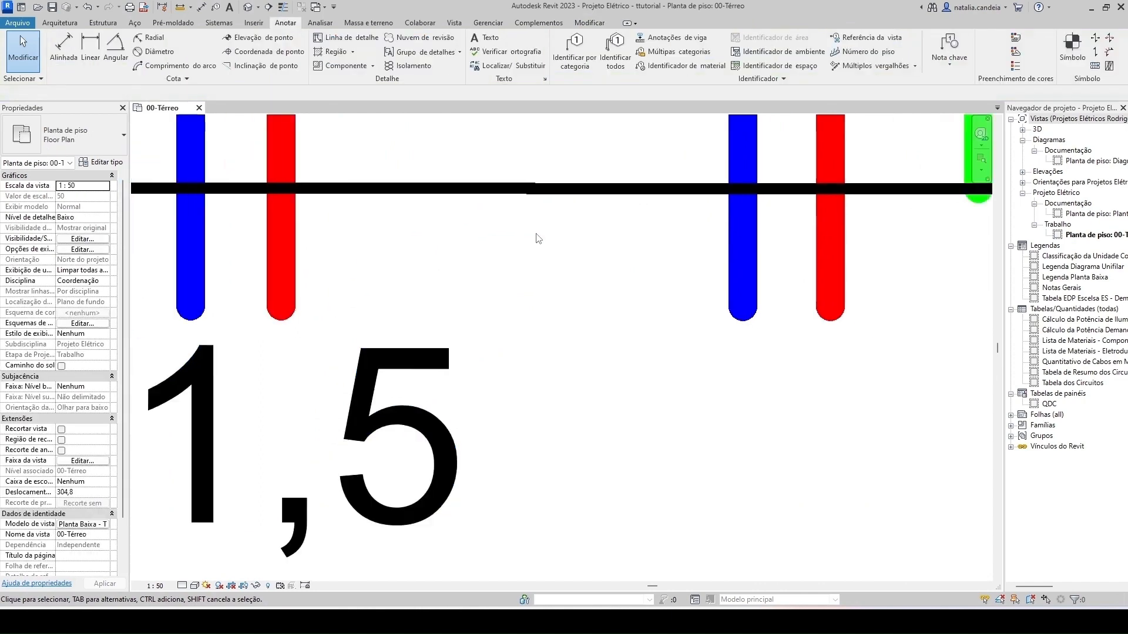
scroll(596, 314, "down", 3)
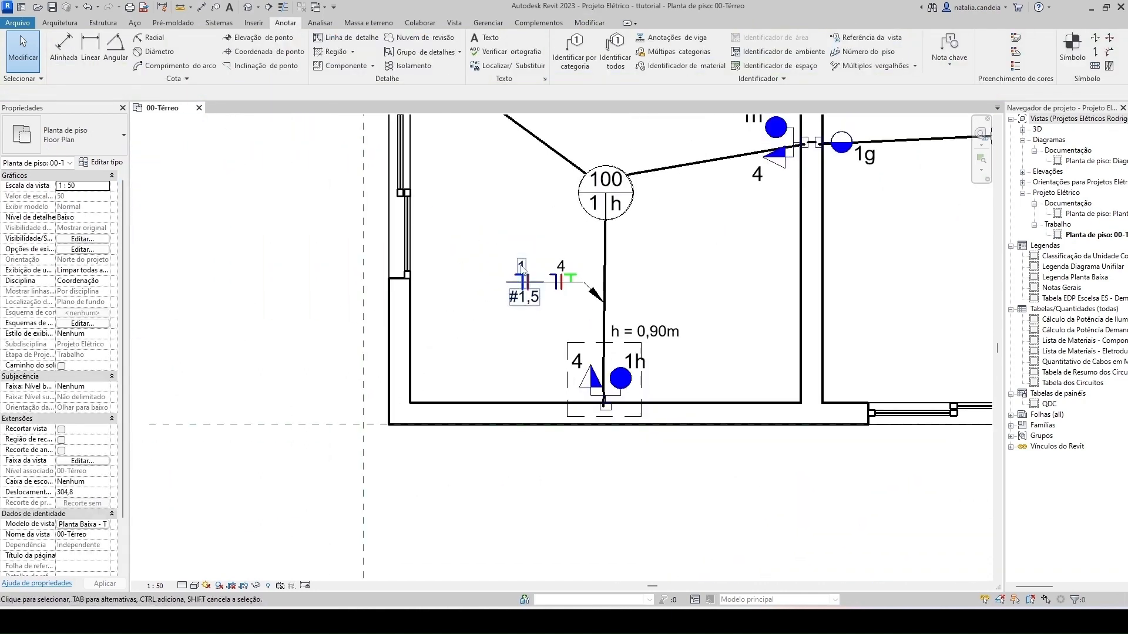
- Change the 1h switch's wiring tag to the type Fiação_Tags Lighting Devices : 4. 3R
middle_click_drag(526, 244, 511, 291)
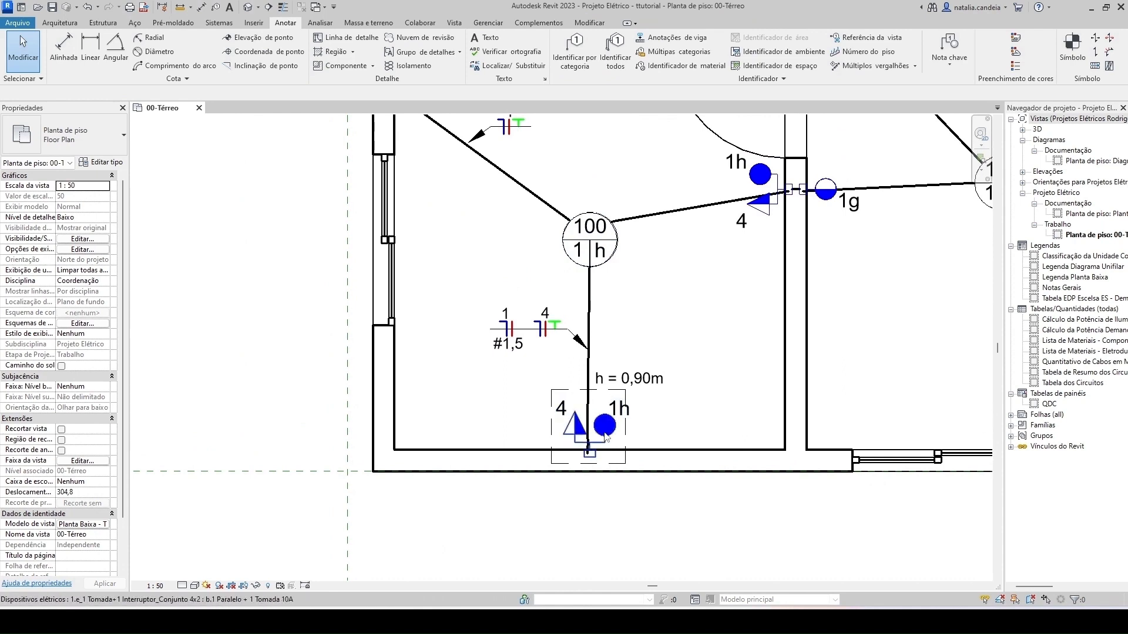
middle_click_drag(616, 431, 588, 460)
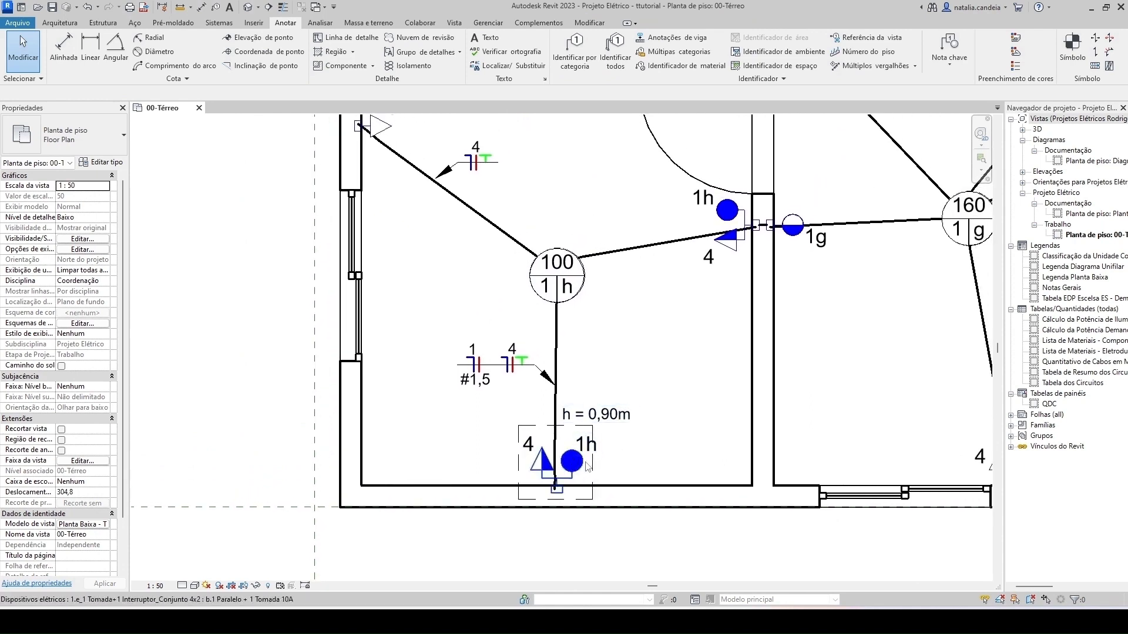
middle_click_drag(641, 392, 615, 427)
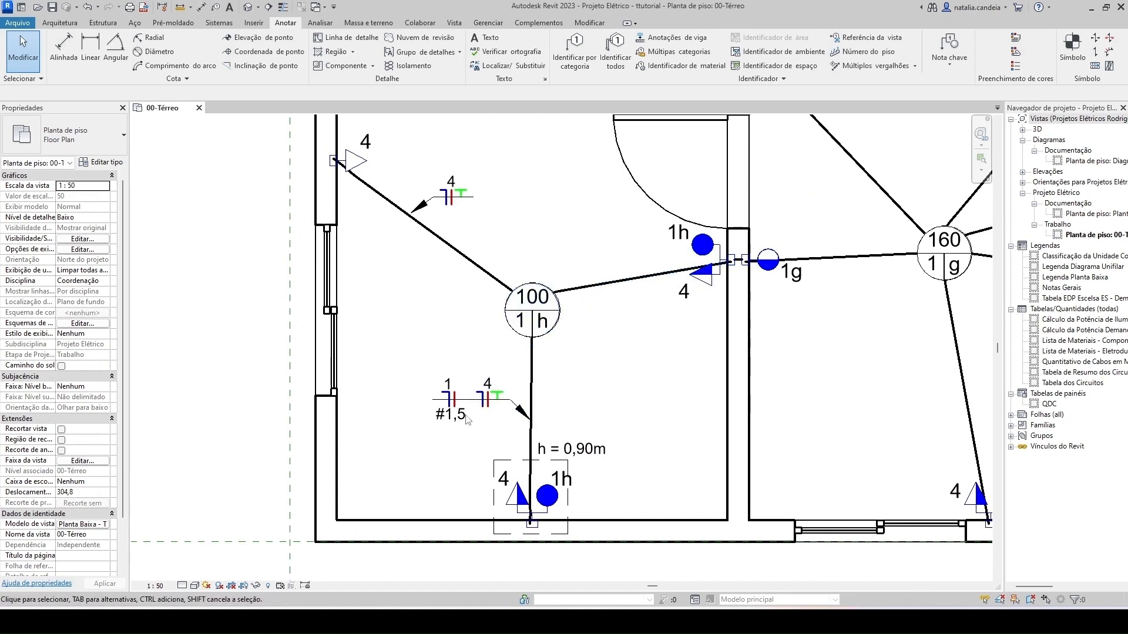
left_click(446, 401)
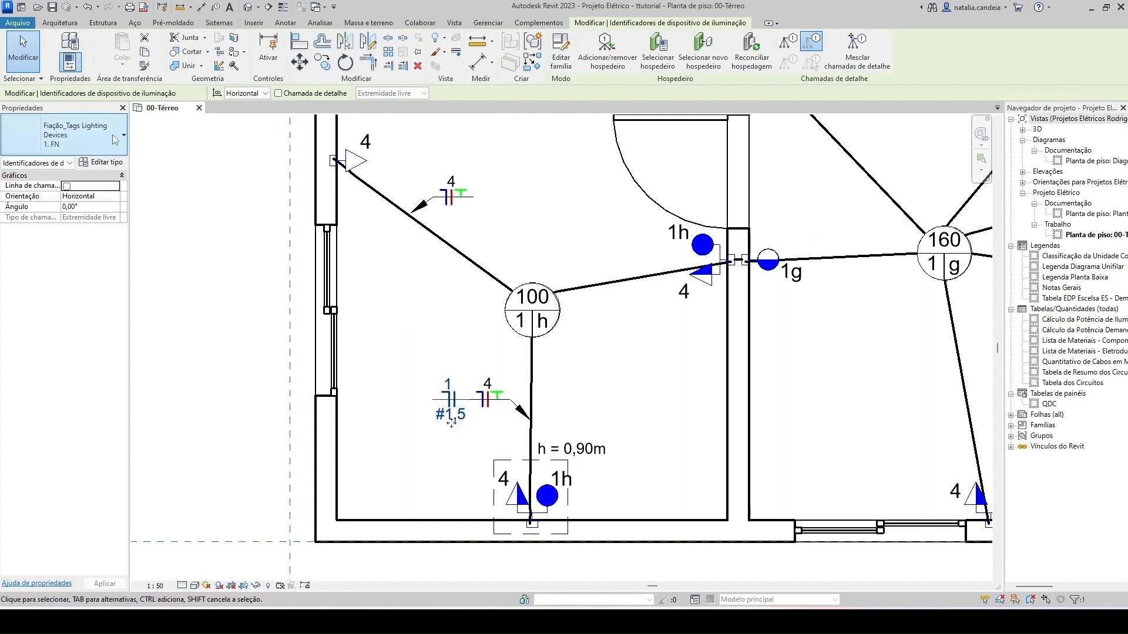
left_click(102, 142)
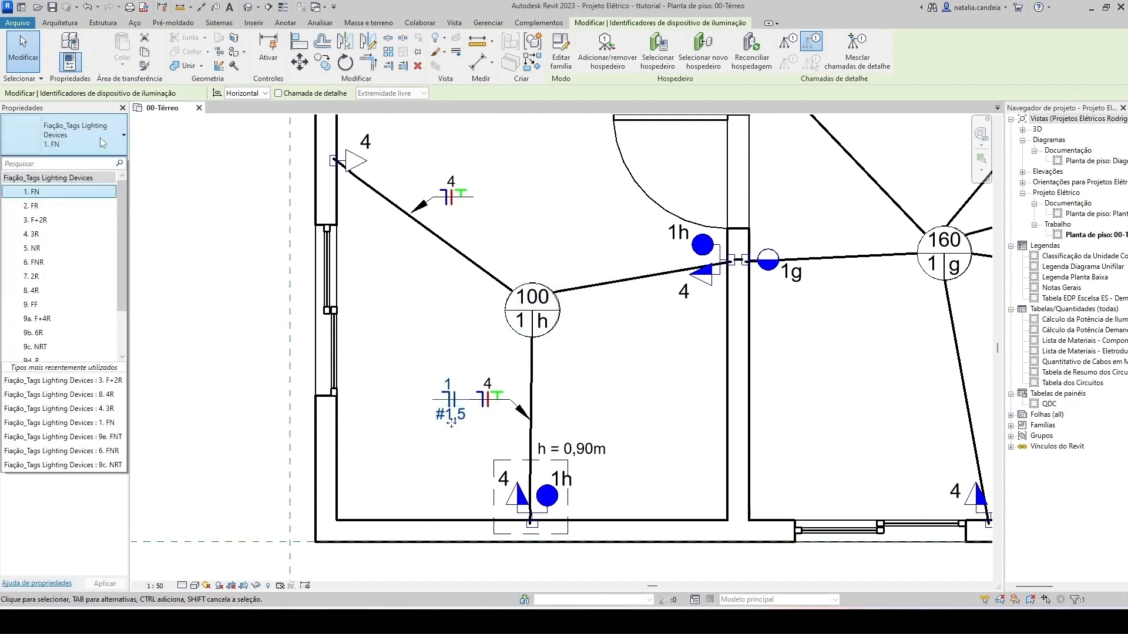
mouse_move(121, 216)
left_mouse_down()
mouse_move(119, 242)
mouse_move(126, 209)
left_mouse_up()
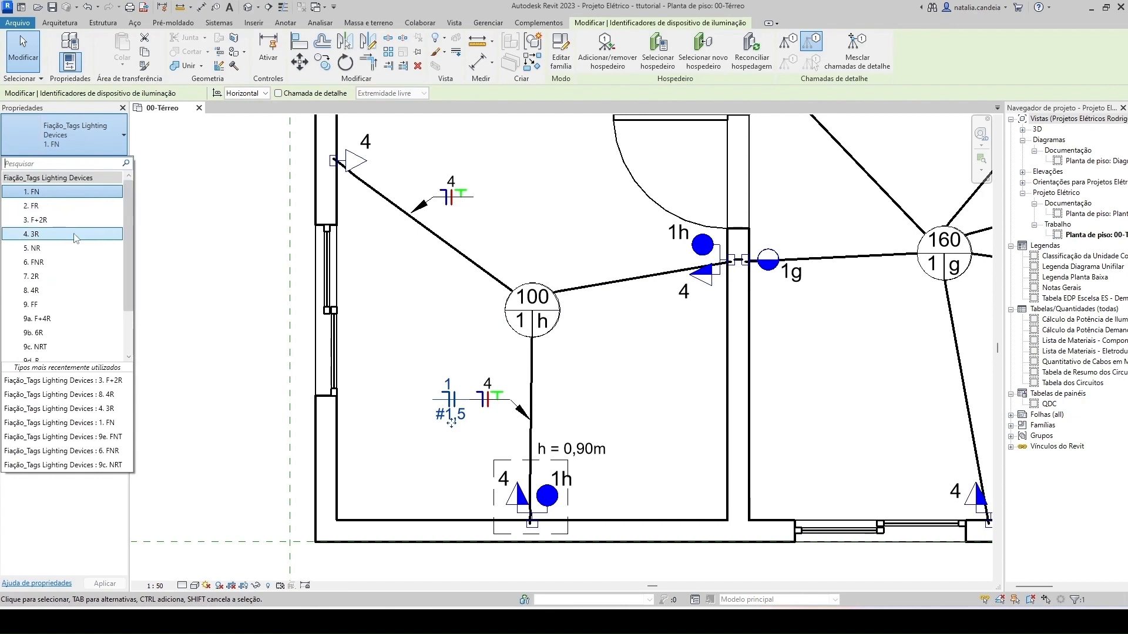
left_click(35, 233)
left_click(431, 325)
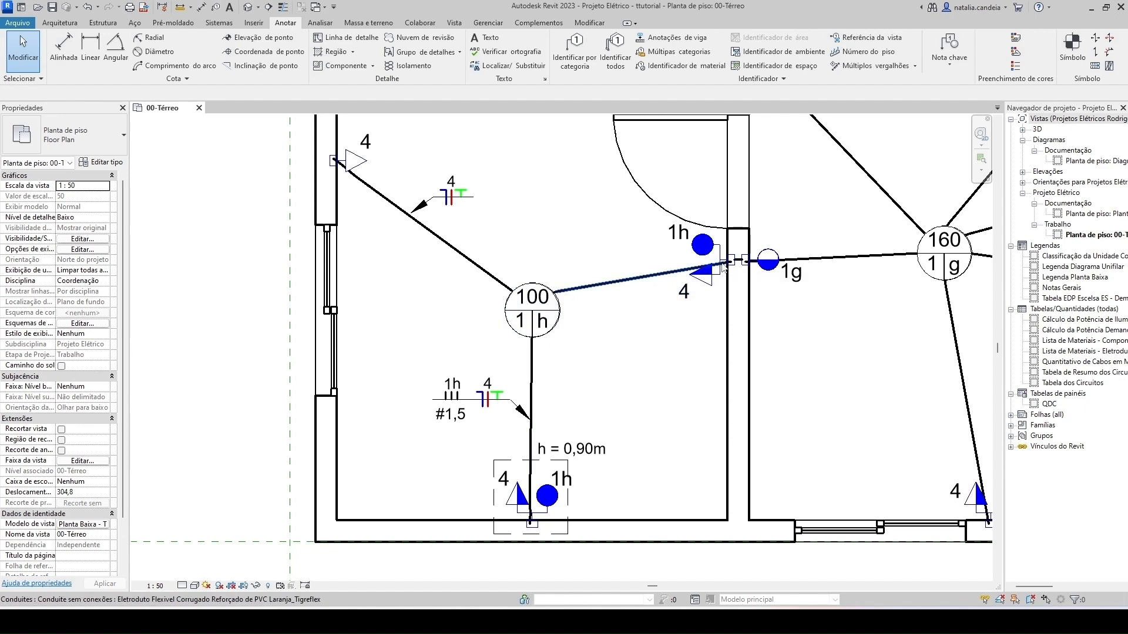
- Tag by category the 1h switch and the circuit 4 outlet beside the door of luminaire h's room
middle_click_drag(665, 371, 560, 399)
scroll(605, 188, "up", 1)
key("t")
key("g")
left_click(613, 292)
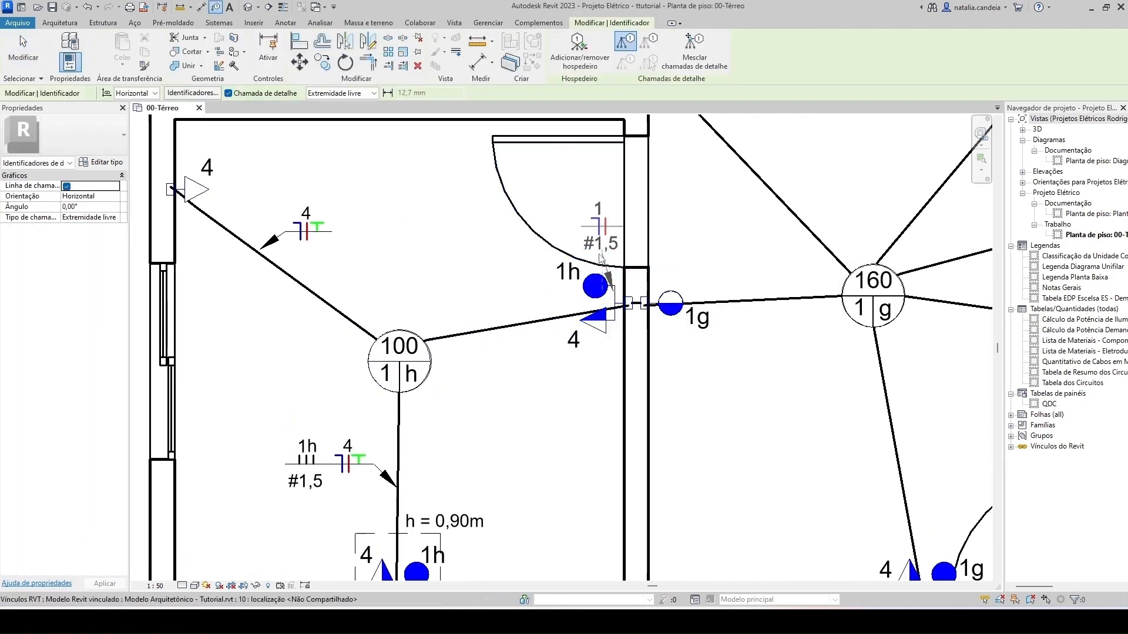
left_click(602, 254)
left_click(581, 254)
left_click(609, 320)
left_click(587, 352)
- Tag the 1g switch across the wall, and the 1g switch and circuit 4 outlet between the window and door of luminaire g's room
middle_click_drag(639, 304, 558, 315)
left_click(566, 315)
left_click(595, 280)
scroll(640, 323, "down", 2)
scroll(590, 387, "up", 3)
left_click(588, 419)
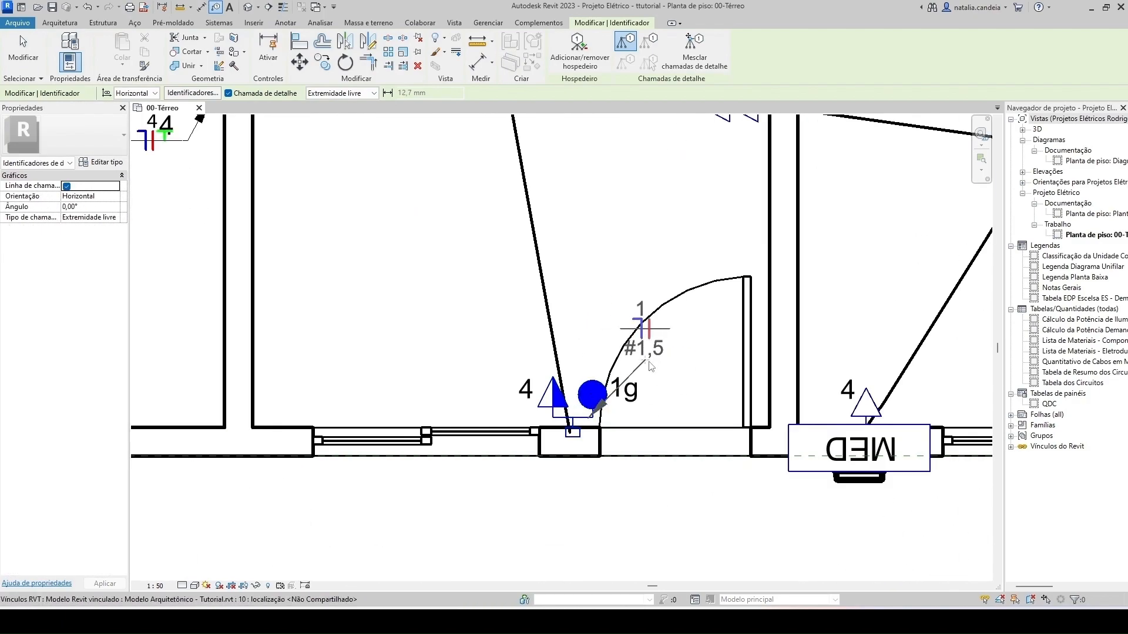
left_click(554, 418)
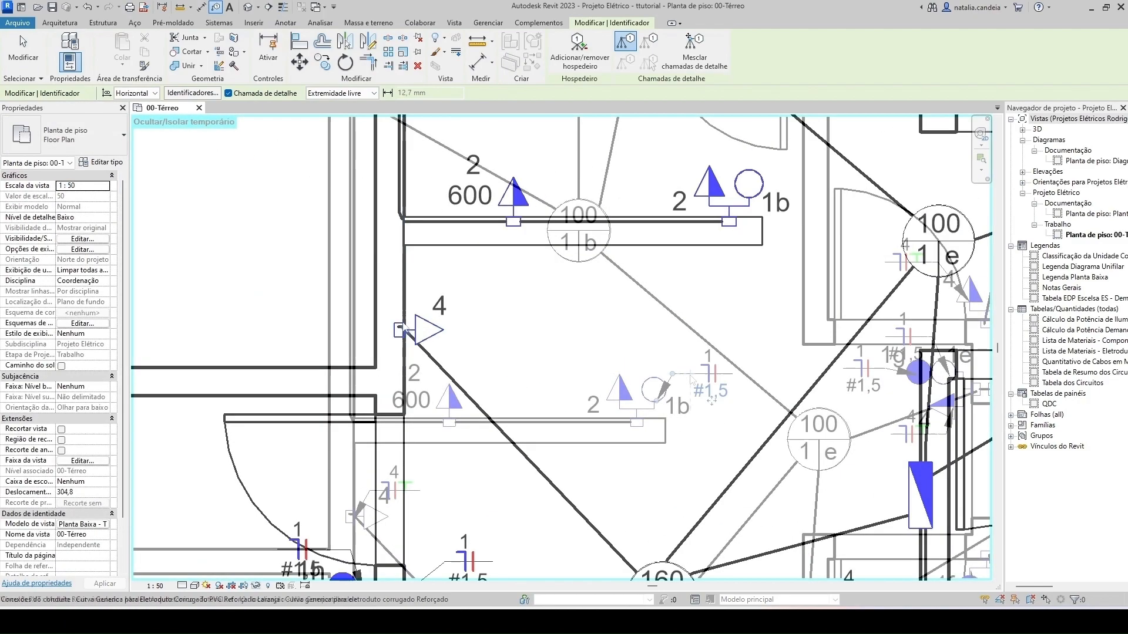
- Tag the remaining outlets and switches across the floor plan, including the circuit 2 and 3 outlets and switch 1a around luminaires a and b
scroll(453, 410, "up", 1)
scroll(453, 411, "down", 3)
scroll(599, 423, "up", 4)
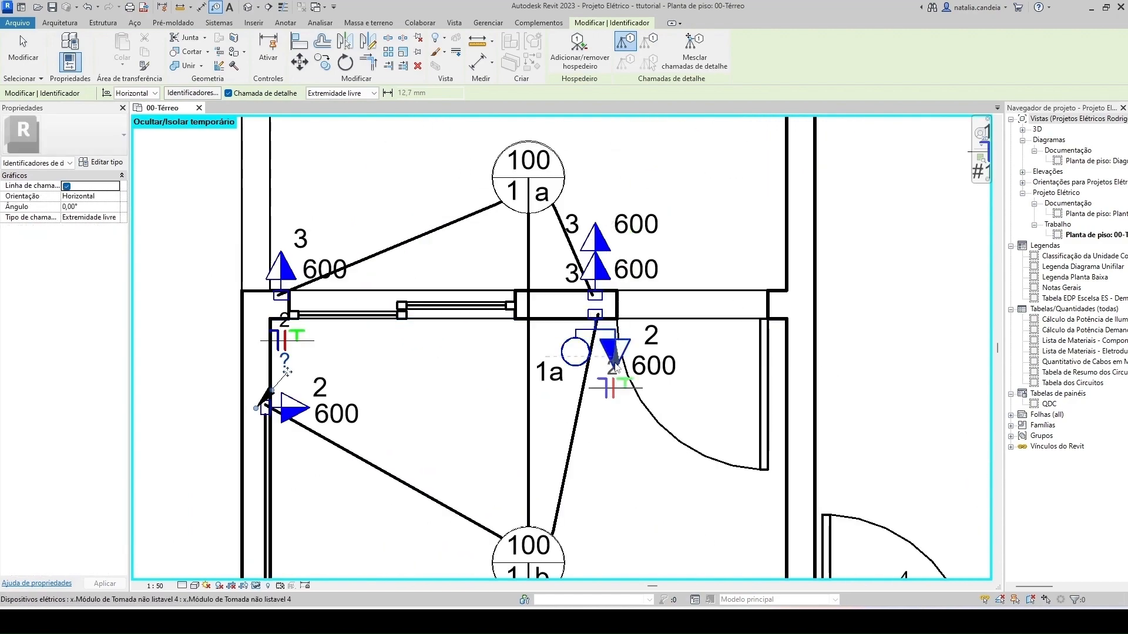
left_click(601, 430)
left_click(616, 429)
middle_click_drag(529, 305, 525, 418)
left_click(279, 385)
left_click(310, 336)
left_click(326, 336)
key("z")
key("f")
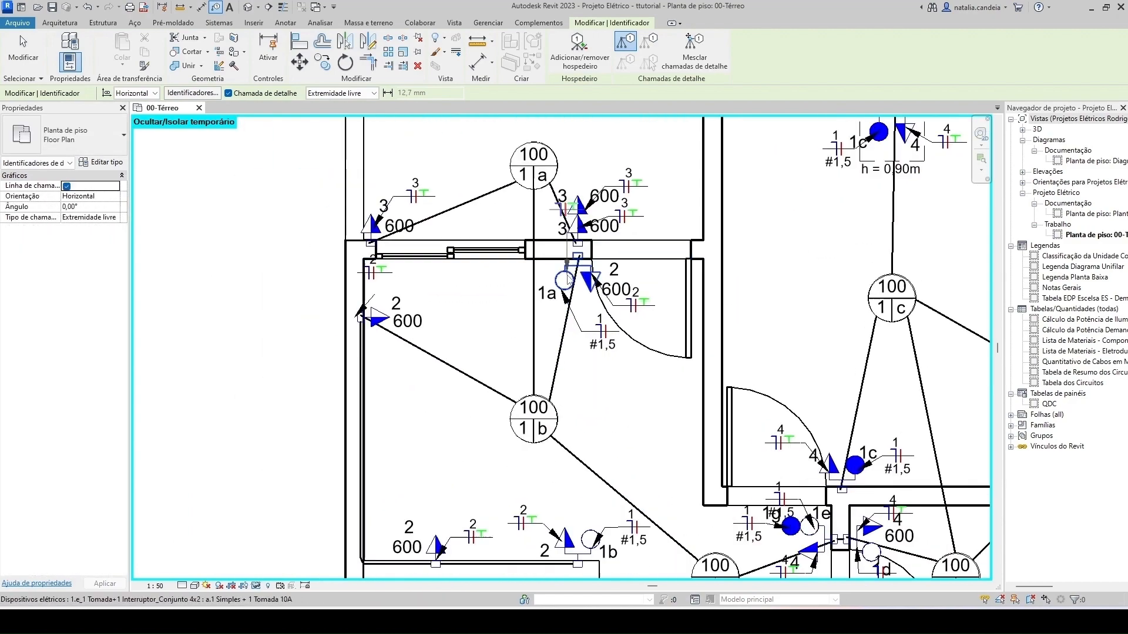
key("Escape")
scroll(616, 428, "up", 4)
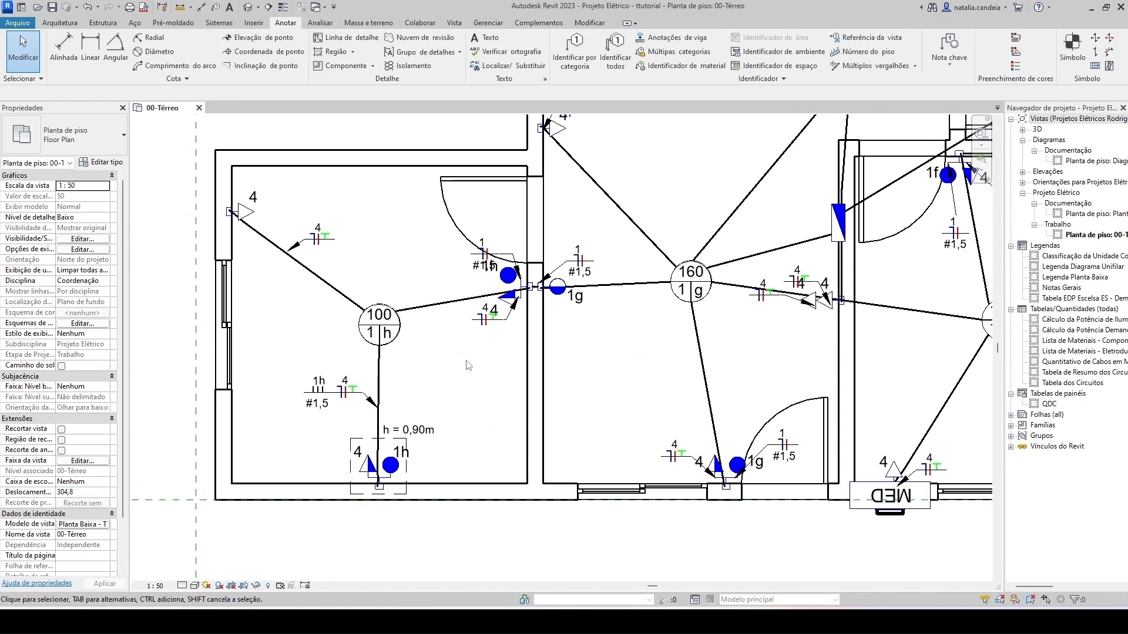
- Move the circuit 4 outlet tag and the 1h switch's tag below the conduit beside luminaire h, pointing the switch tag's leader at that conduit
scroll(453, 347, "up", 3)
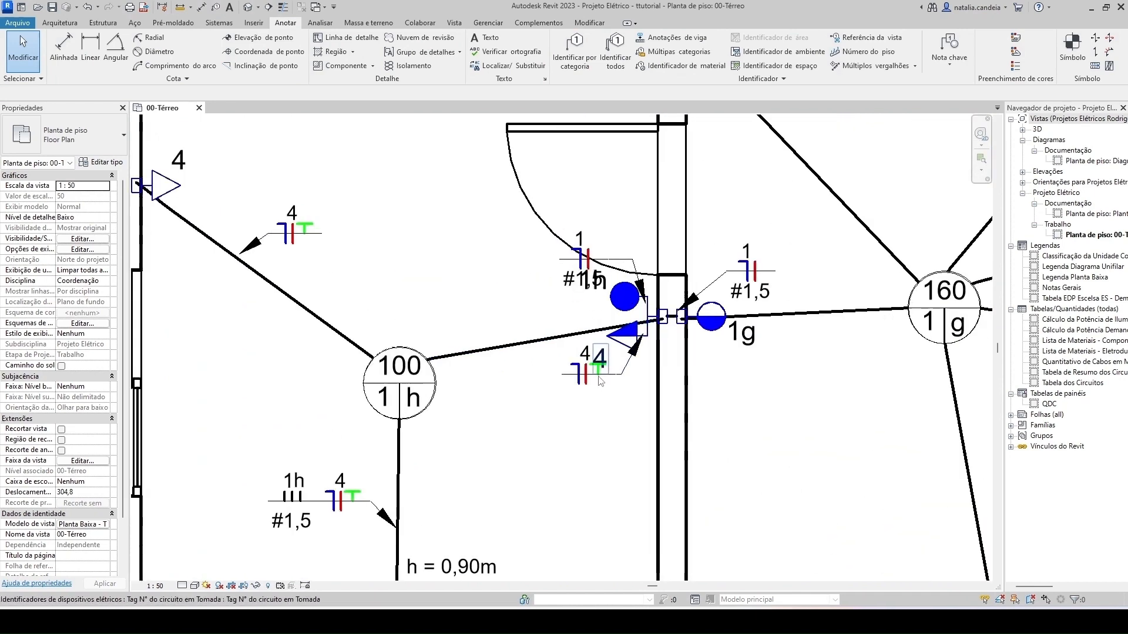
left_click_drag(600, 382, 549, 402)
key("Escape")
left_click(584, 289)
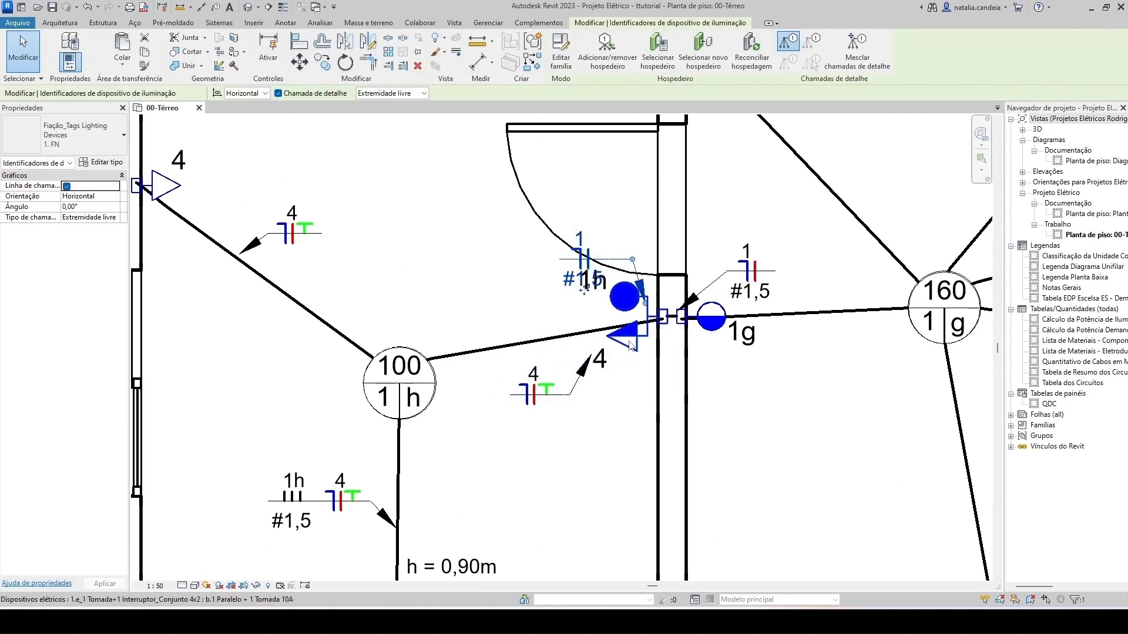
left_click_drag(584, 289, 503, 425)
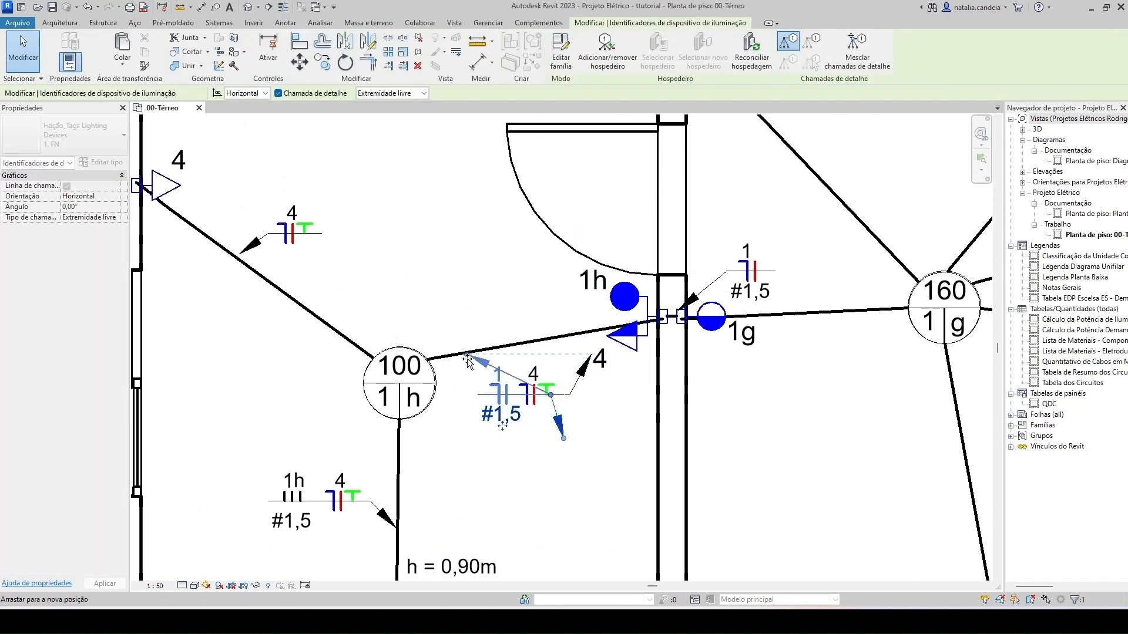
left_click_drag(469, 359, 468, 359)
left_click_drag(550, 394, 477, 396)
- Nudge the tags into place, remove the circuit 4 tag's leader and line it up as a continuation of the switch's tag line
key("Right")
key("Right")
key("Right")
key("Right")
key("Right")
key("Right")
left_click(549, 391)
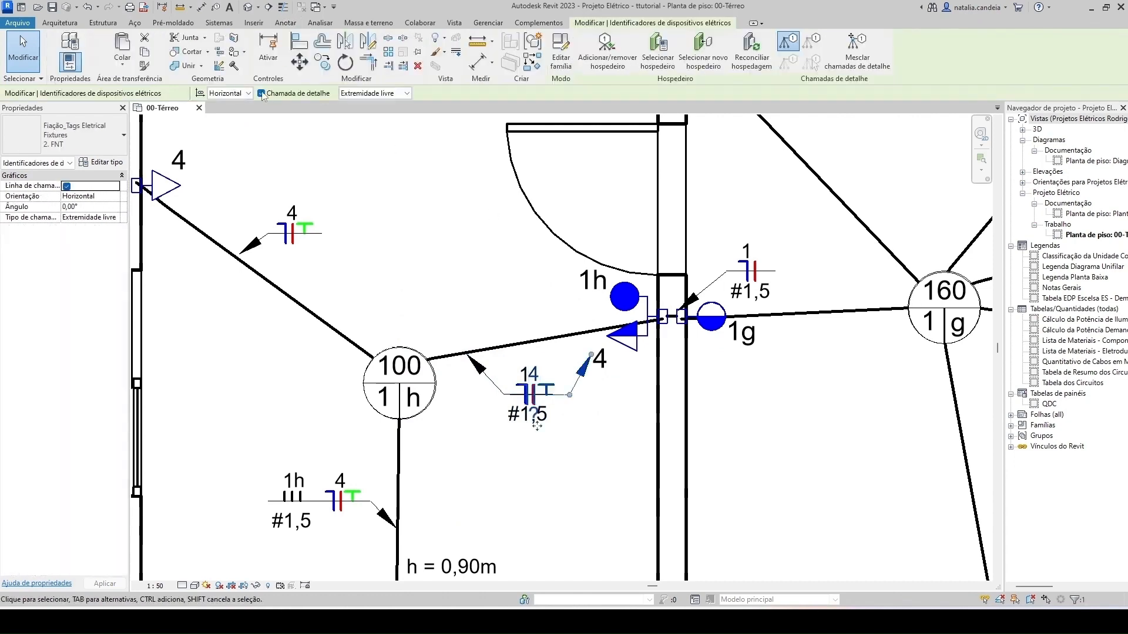
left_click(262, 93)
scroll(555, 393, "up", 5)
scroll(512, 335, "up", 5)
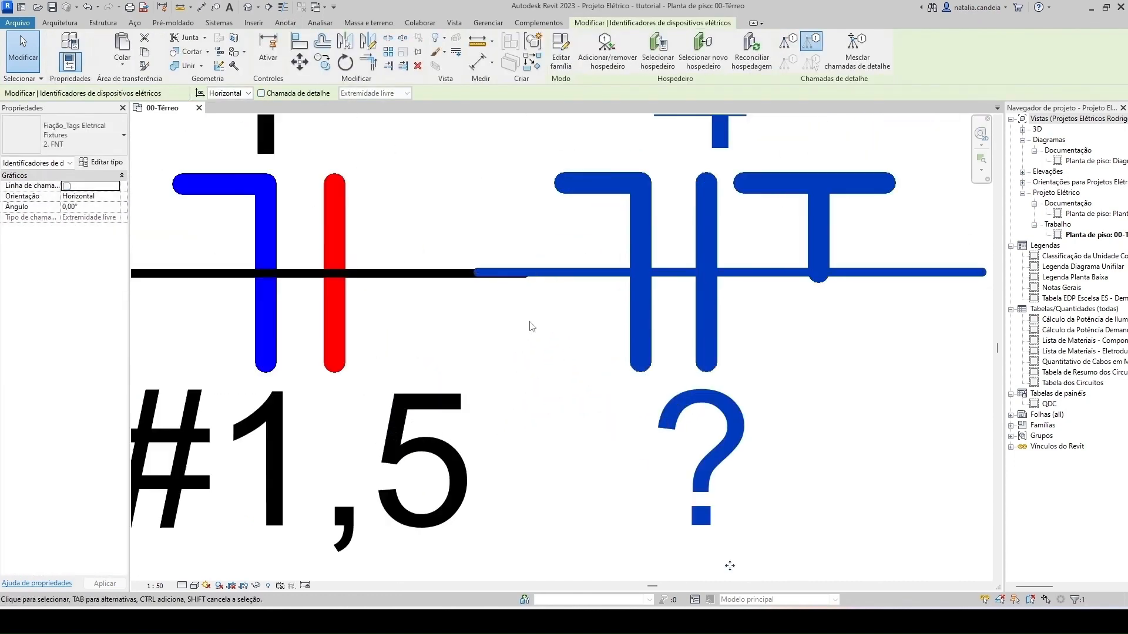
scroll(523, 265, "up", 2)
key("Escape")
scroll(540, 382, "down", 8)
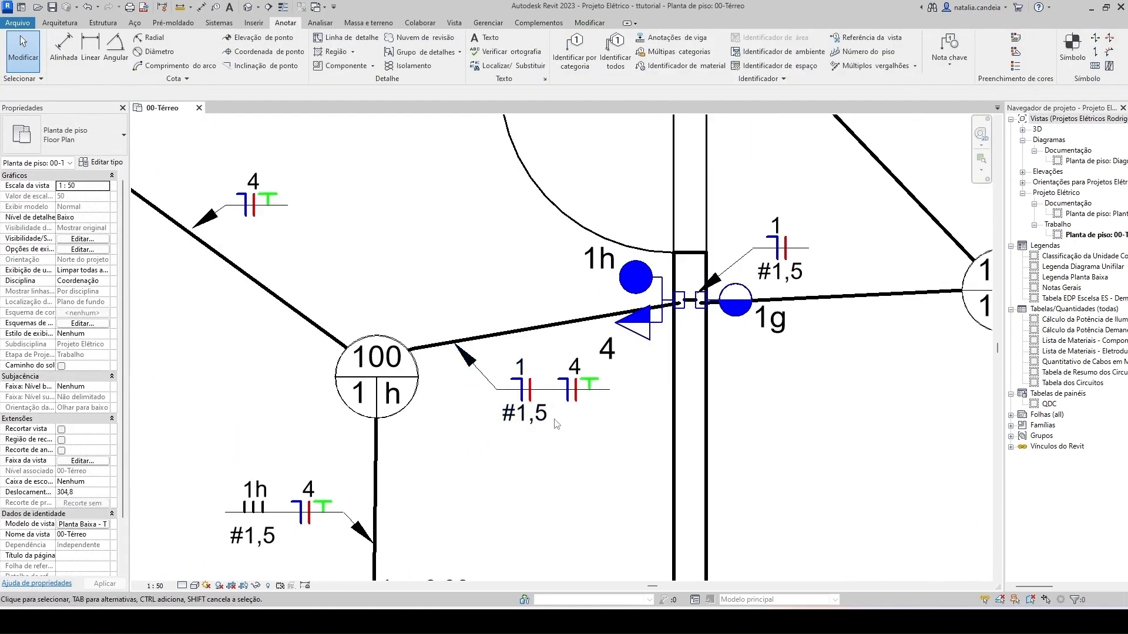
scroll(559, 430, "down", 1)
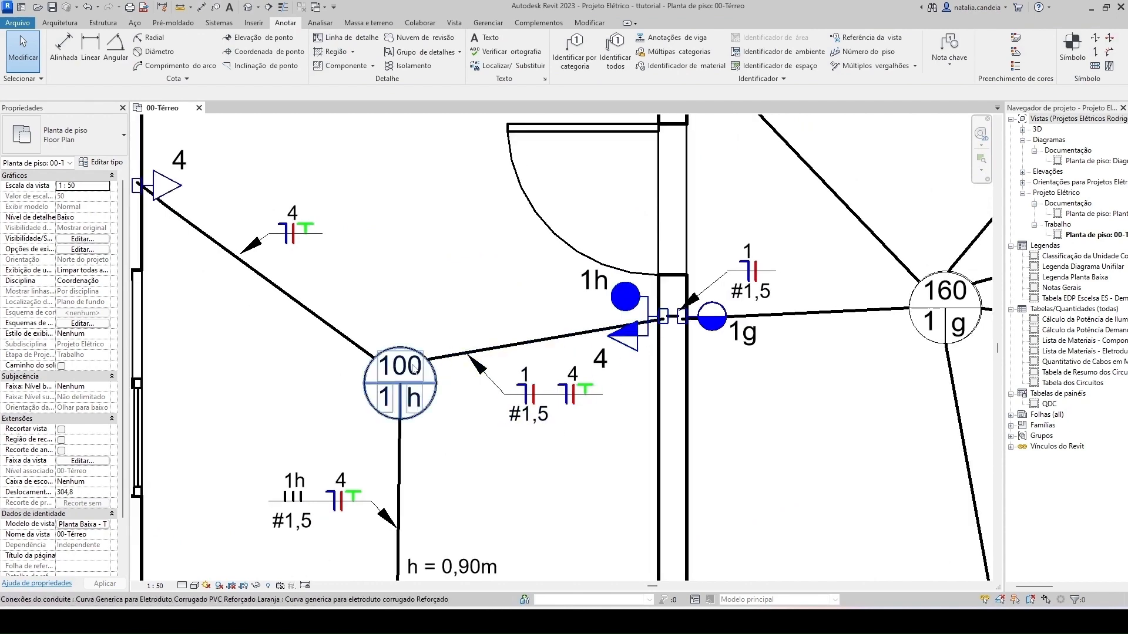
- Change the 1h switch's wiring tag beside luminaire h's conduit to the type Fiação_Tags Lighting Devices : 5. NR
scroll(446, 346, "down", 2)
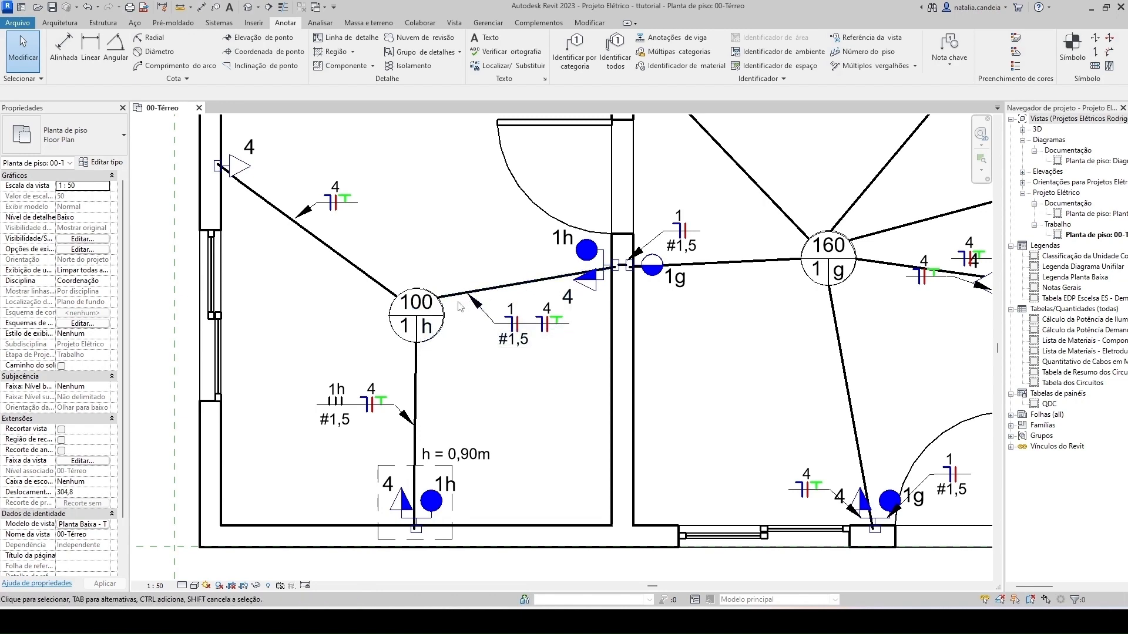
scroll(519, 346, "up", 2)
left_click(517, 362)
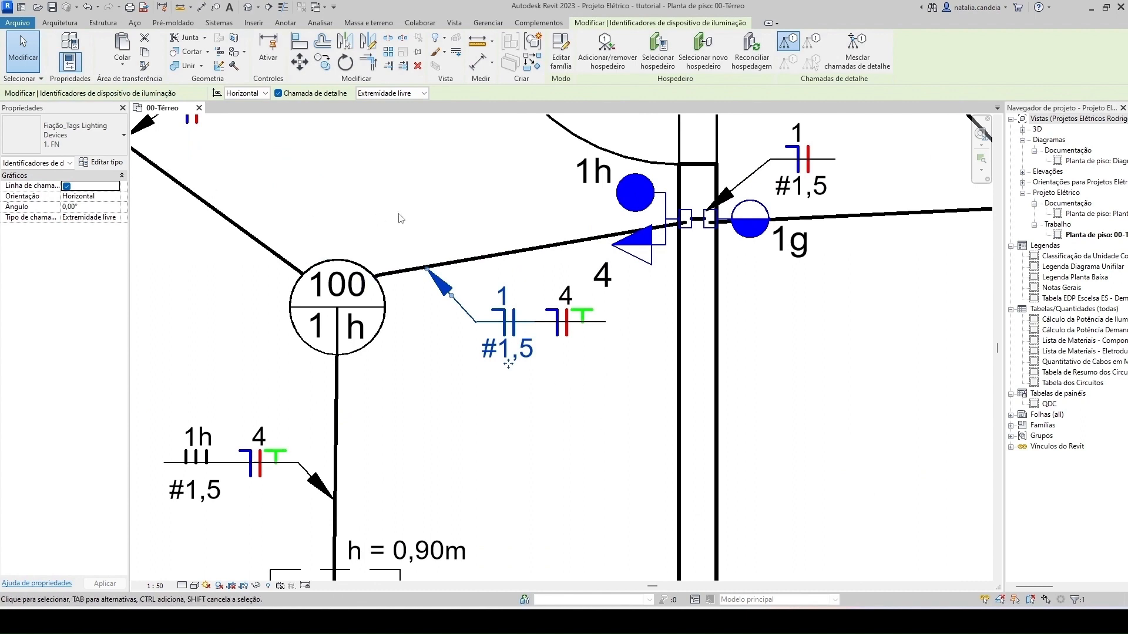
left_click(96, 145)
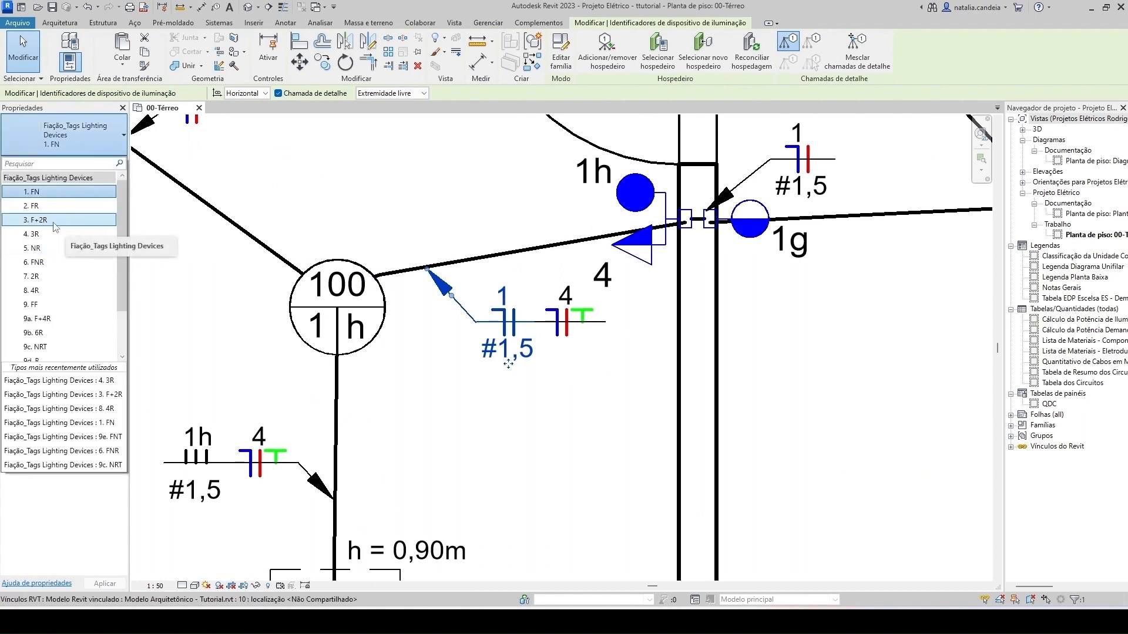
scroll(121, 290, "down", 1)
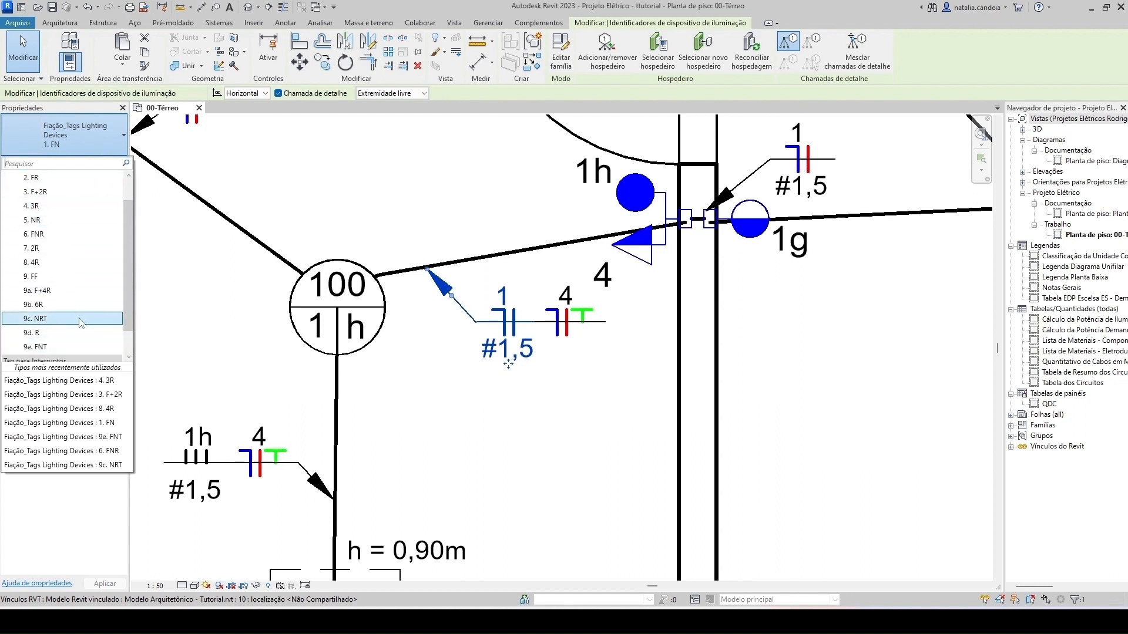
scroll(81, 322, "up", 1)
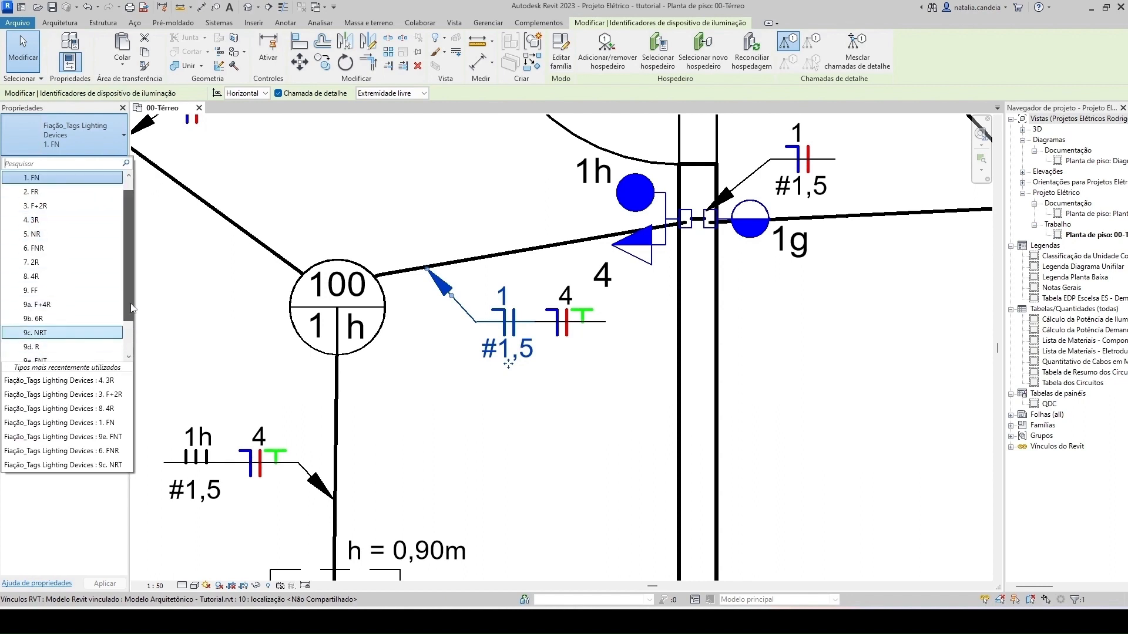
left_click(42, 235)
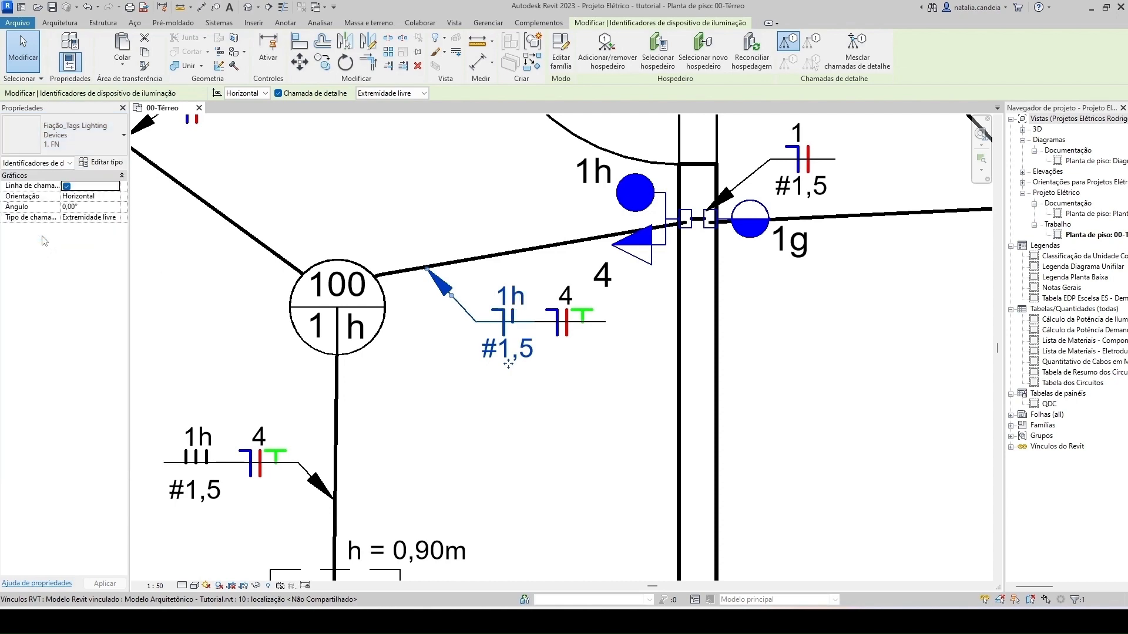
left_click(369, 195)
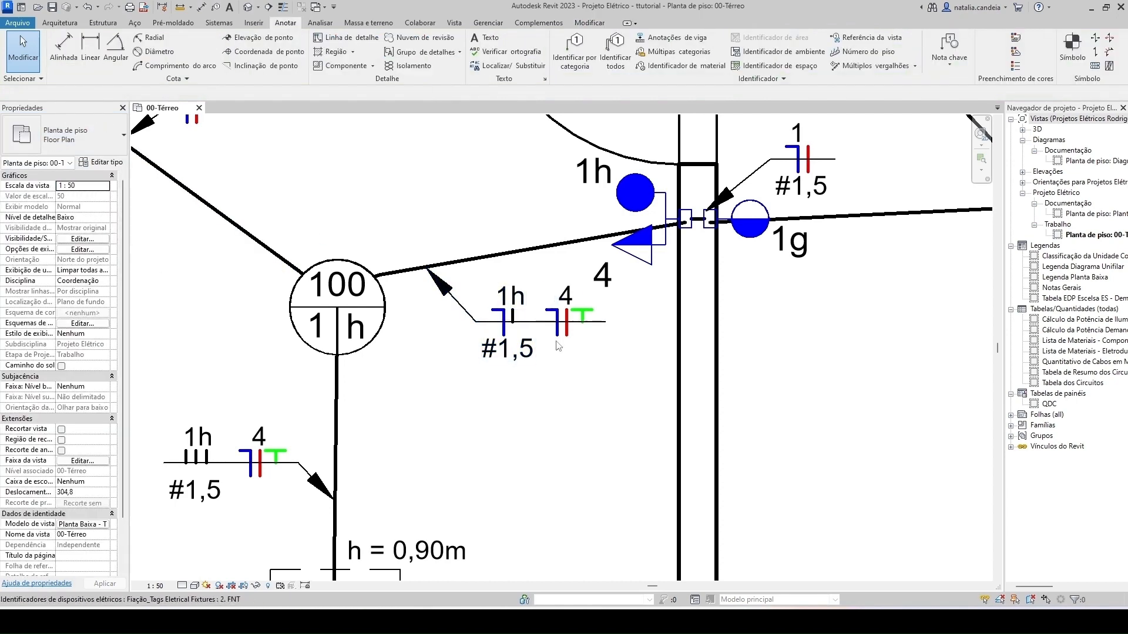
- Shift the circuit 4 tag slightly so its line continues cleanly from the 1h tag
middle_click_drag(566, 387, 474, 430)
left_click(460, 364)
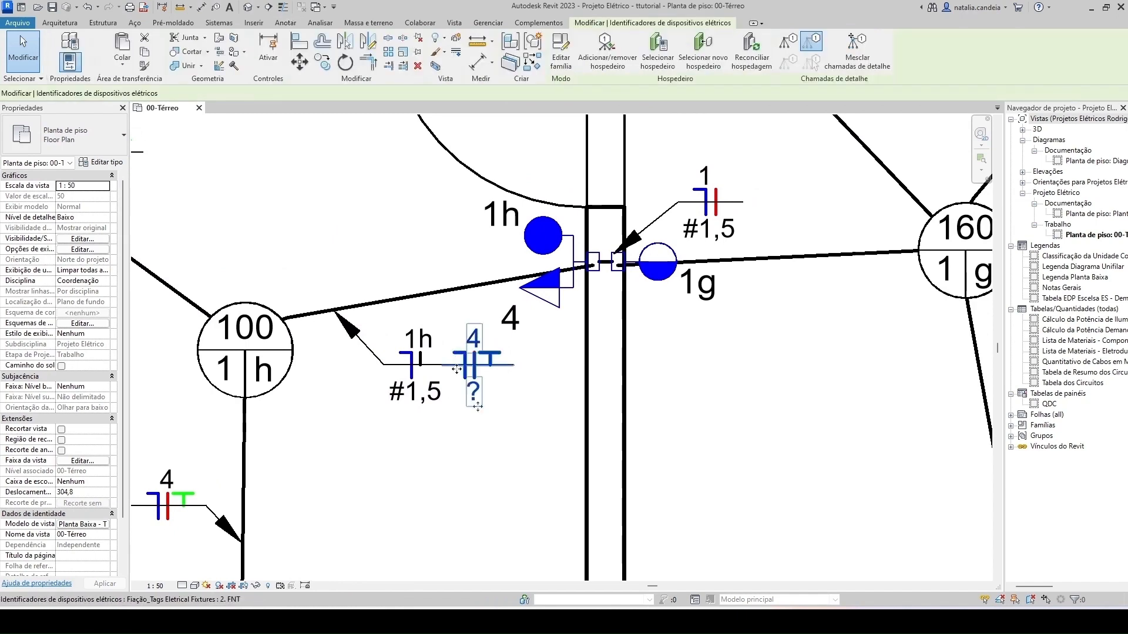
scroll(458, 388, "up", 4)
left_click_drag(513, 435, 536, 435)
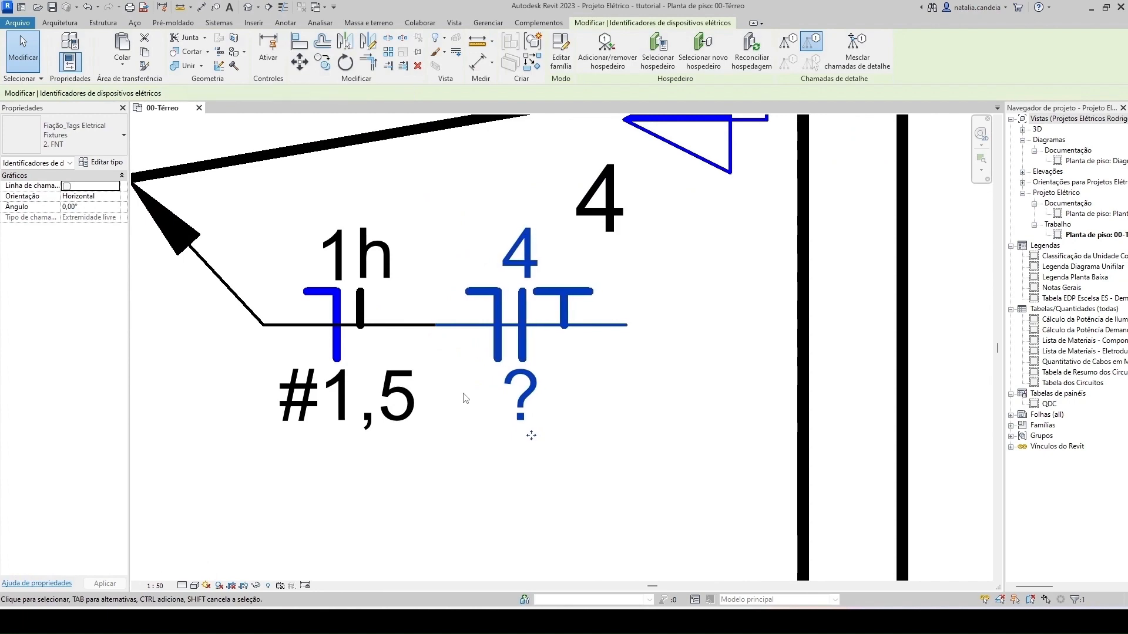
left_click(466, 398)
scroll(498, 424, "down", 4)
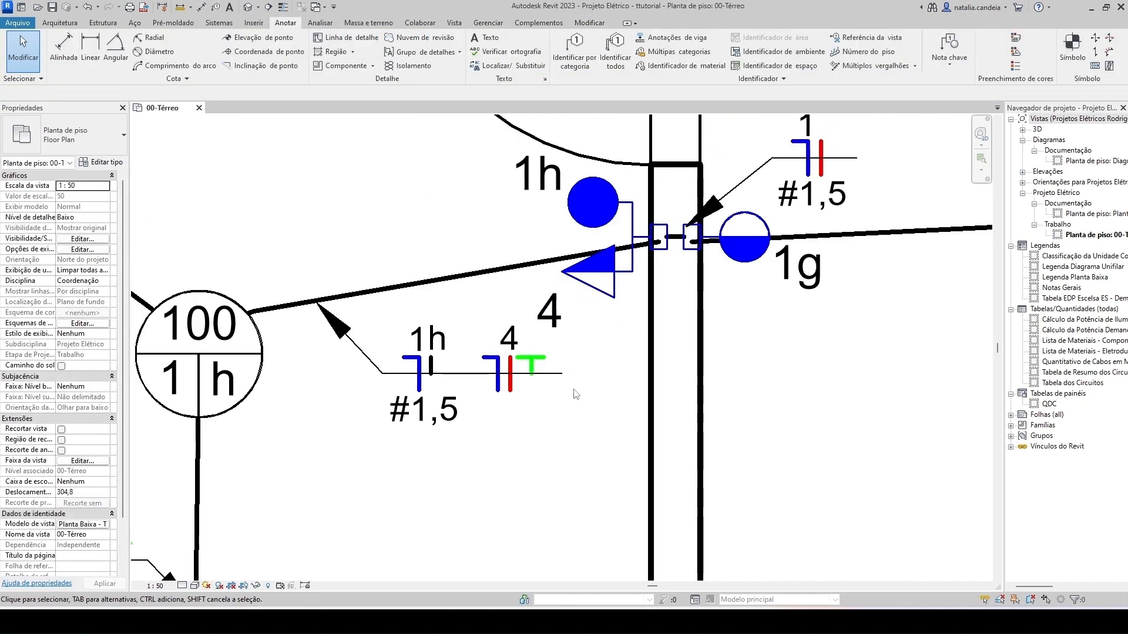
middle_click_drag(582, 382, 464, 461)
scroll(437, 470, "down", 3)
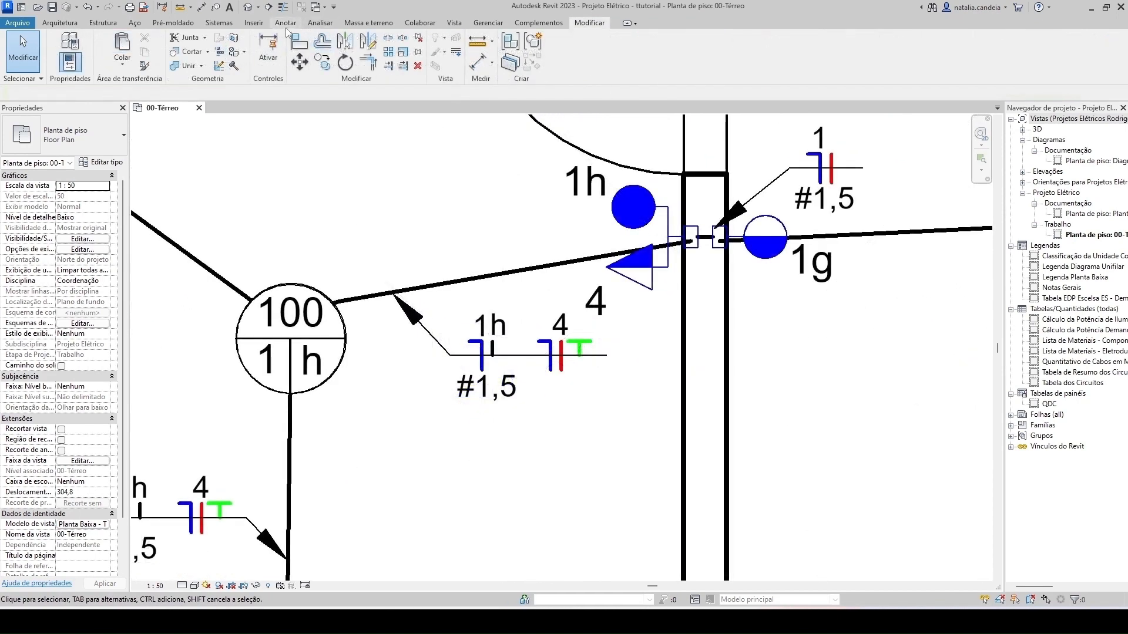
- Draw a vertical detail line about 50 long on the 1h tag's line as a second return conductor, using the <Linhas médias> style
left_click(284, 26)
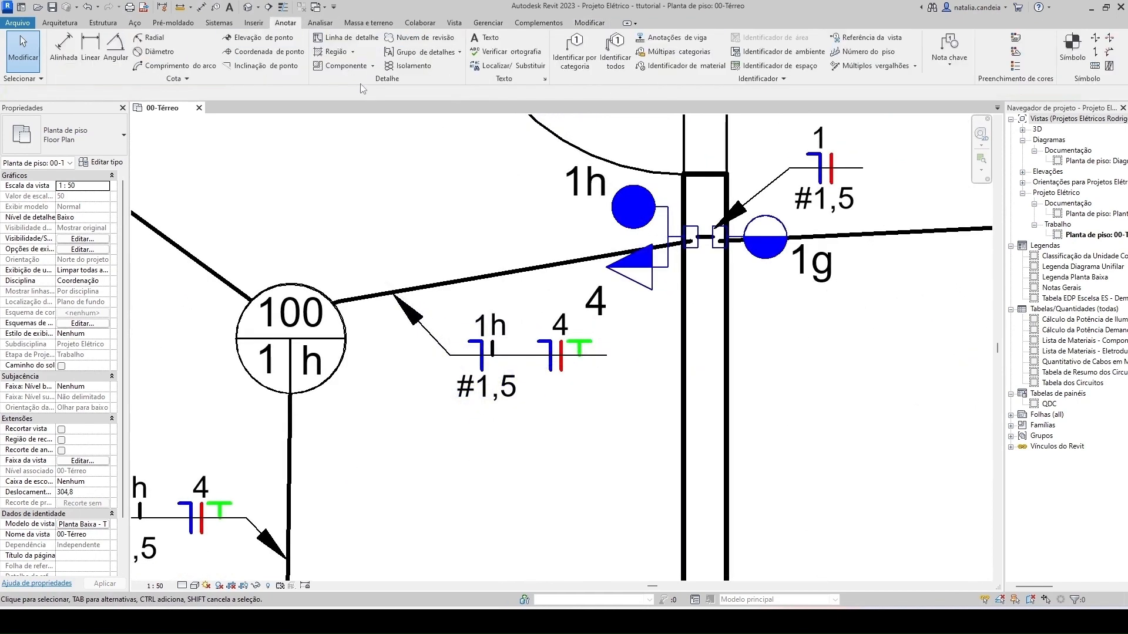
left_click(348, 37)
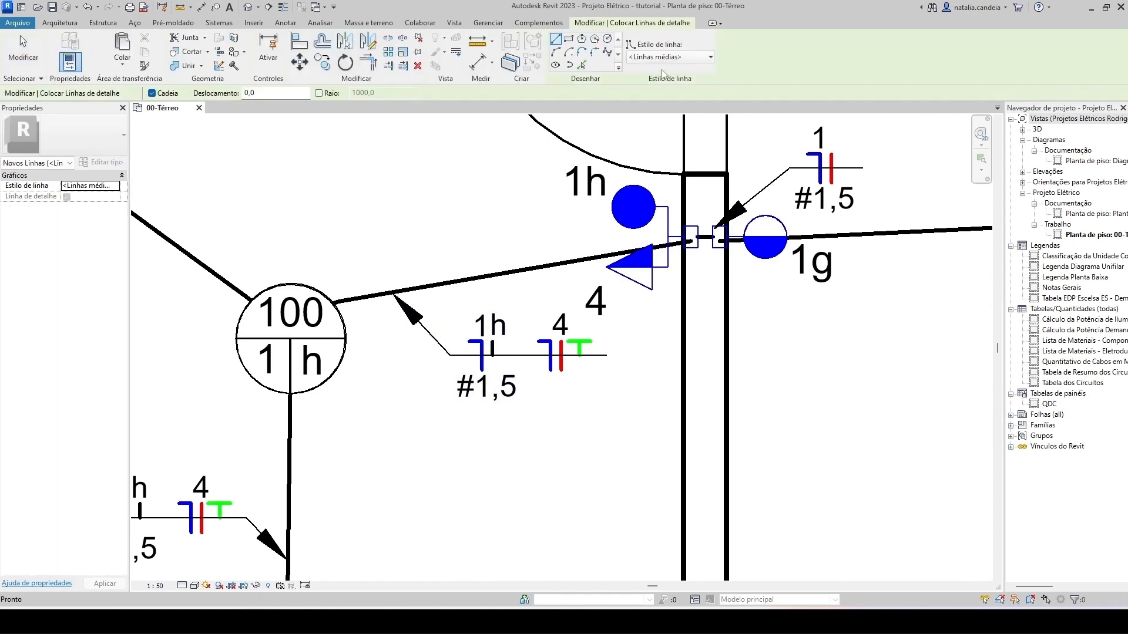
scroll(496, 362, "up", 2)
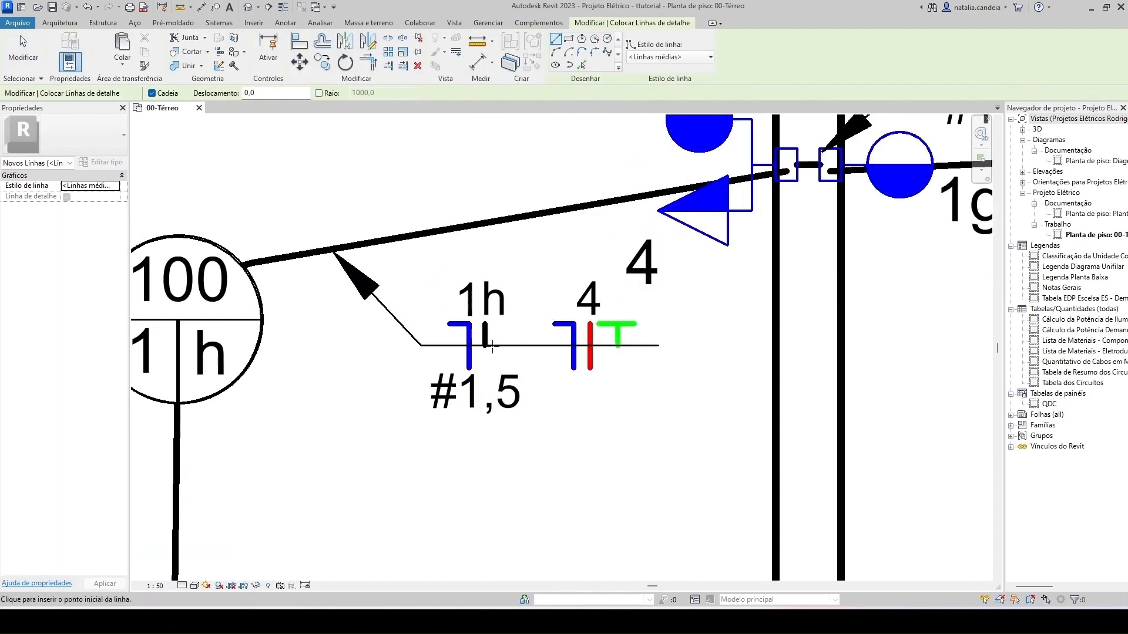
left_click(499, 346)
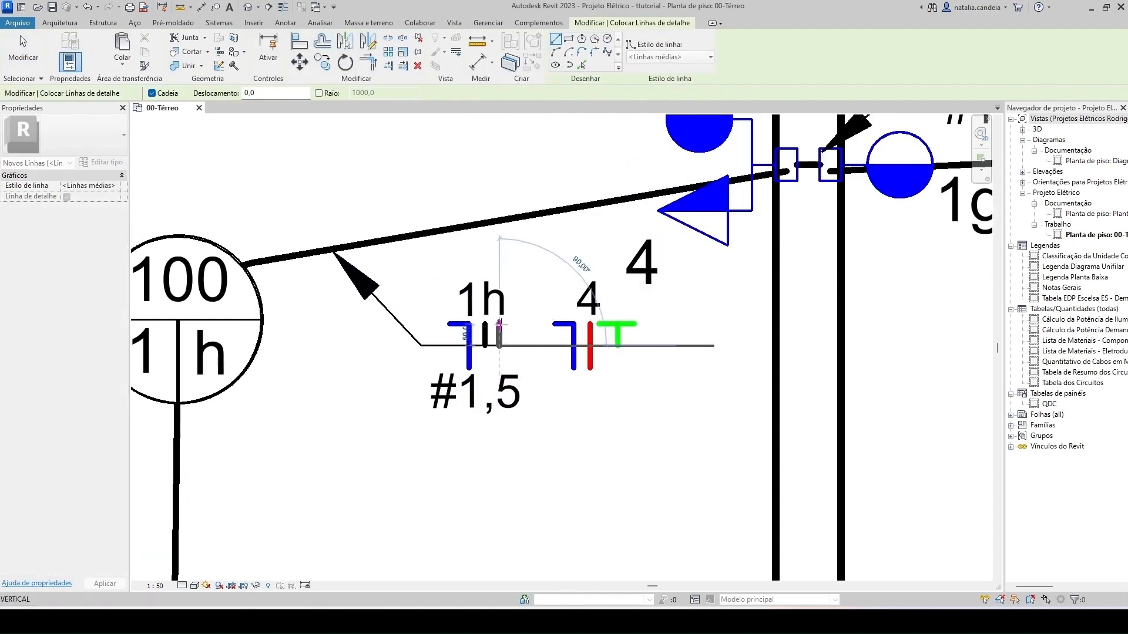
left_click(500, 323)
scroll(499, 329, "up", 4)
key("Escape")
key("Escape")
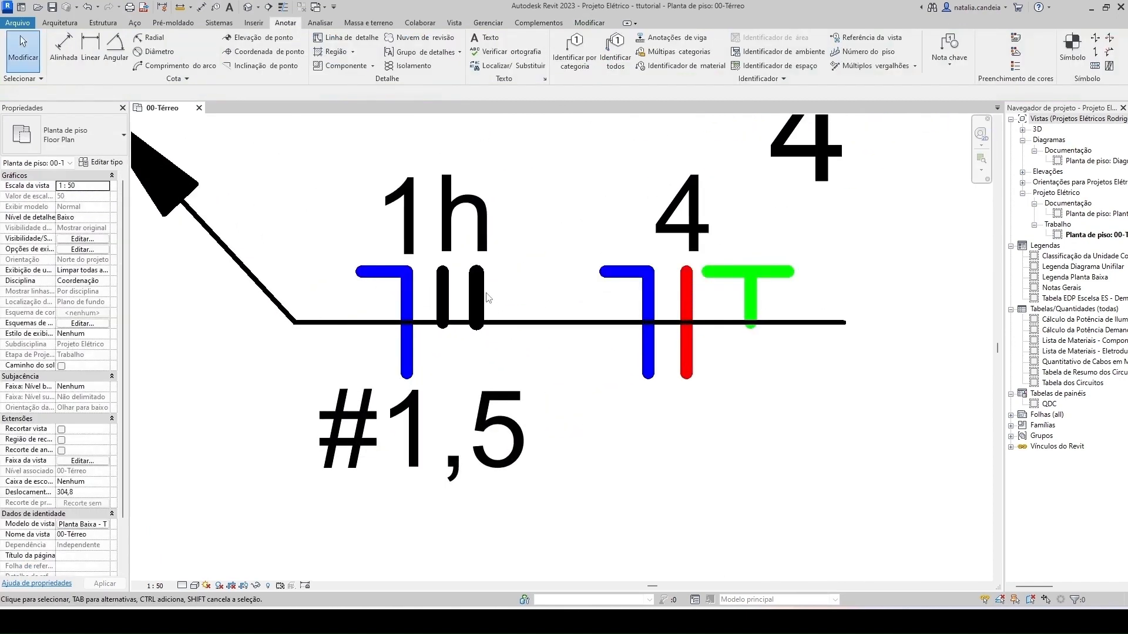
- Try other line styles such as <Linhas finas> and MEP Hidden on the added return stroke, ending with <Linhas médias>
left_click(482, 294)
left_click(614, 57)
left_click(595, 121)
left_click(626, 58)
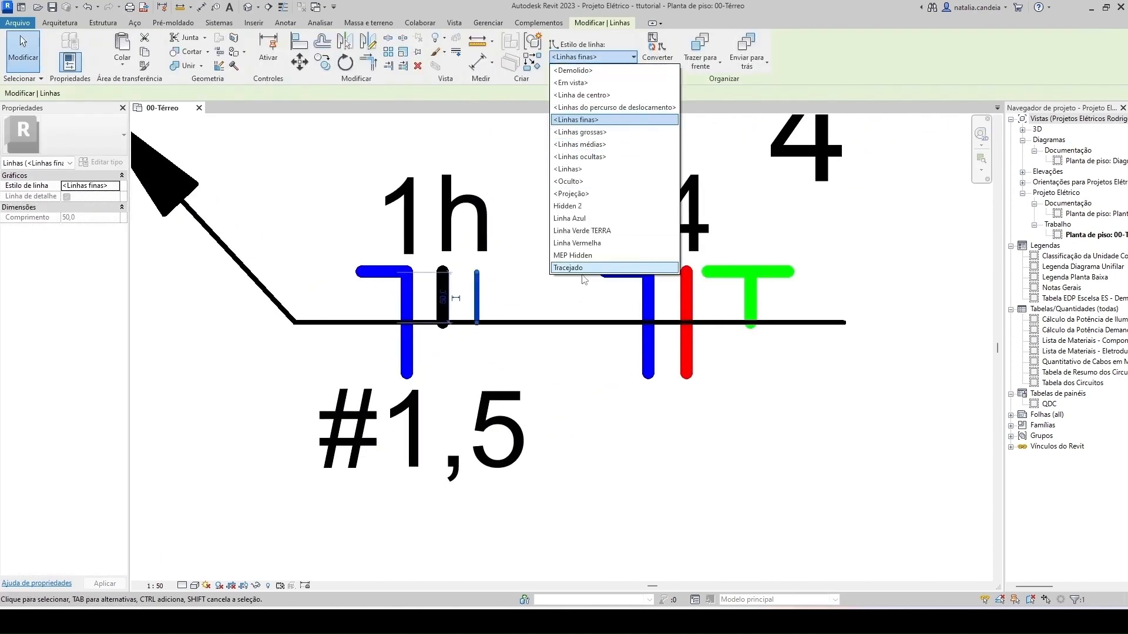
left_click(576, 255)
left_click(614, 57)
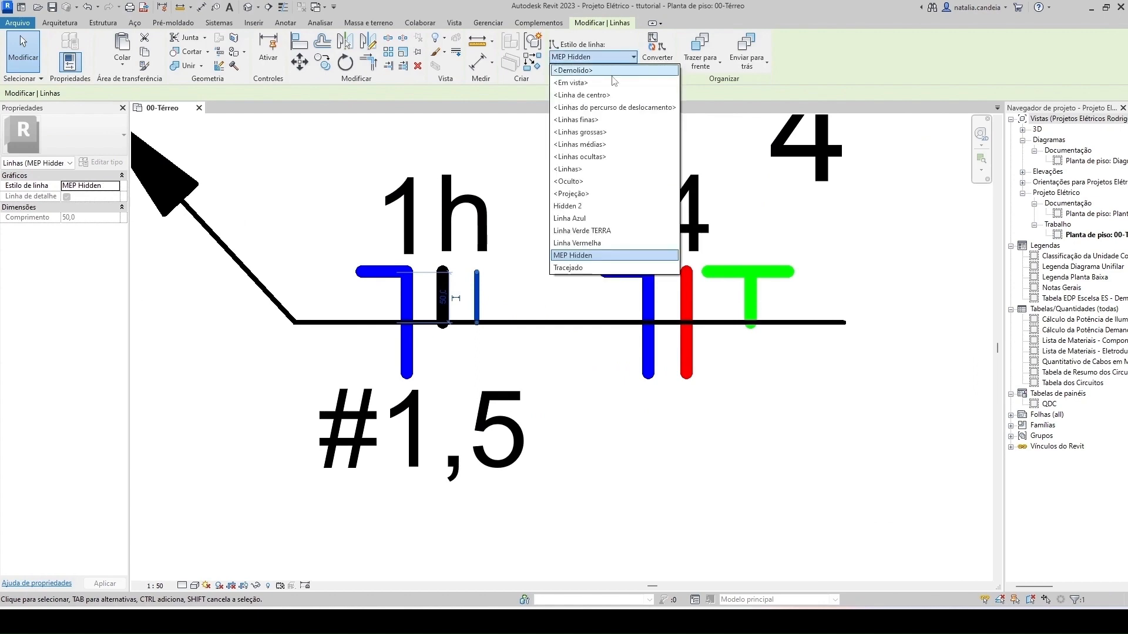
left_click(608, 95)
left_click(614, 57)
left_click(611, 107)
left_click(614, 57)
left_click(611, 144)
left_click(561, 289)
scroll(561, 290, "down", 8)
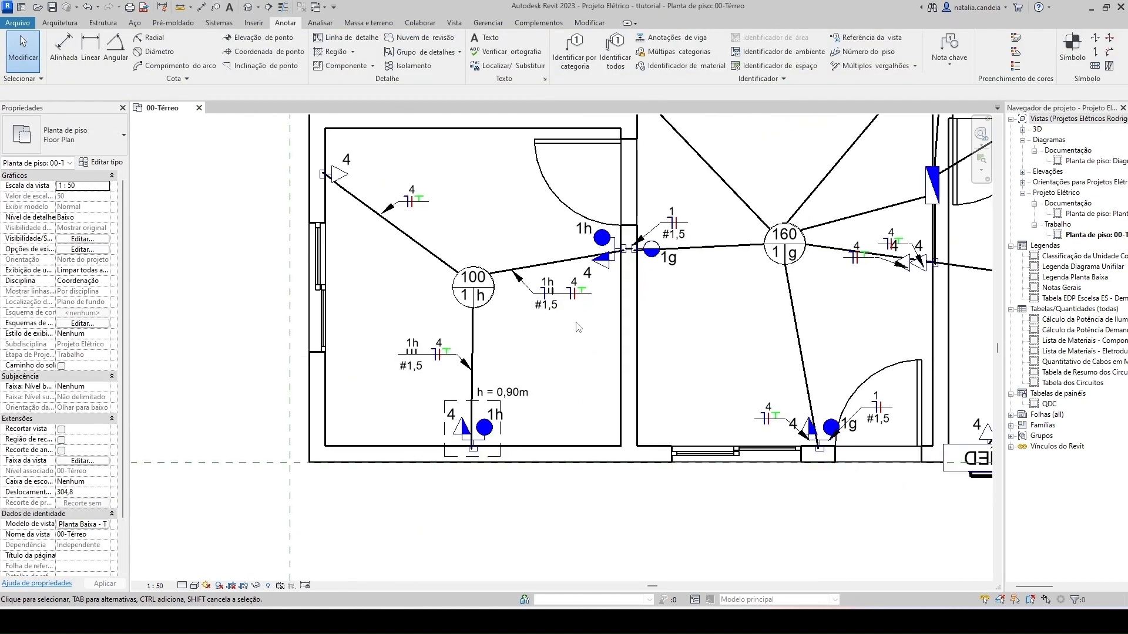
- Tag by category the 1h switch beside the door again and select the new tag
scroll(579, 329, "down", 2)
scroll(561, 311, "up", 3)
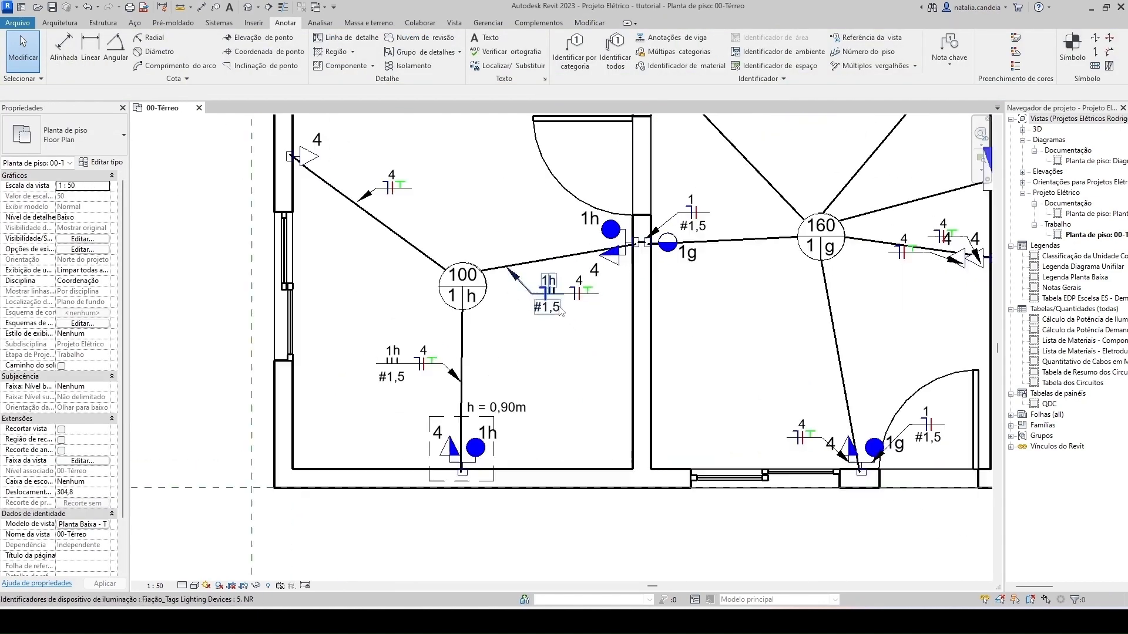
scroll(562, 297, "up", 5)
scroll(561, 293, "down", 1)
middle_click_drag(562, 293, 440, 407)
left_click(286, 23)
left_click(575, 51)
middle_click_drag(537, 292, 543, 354)
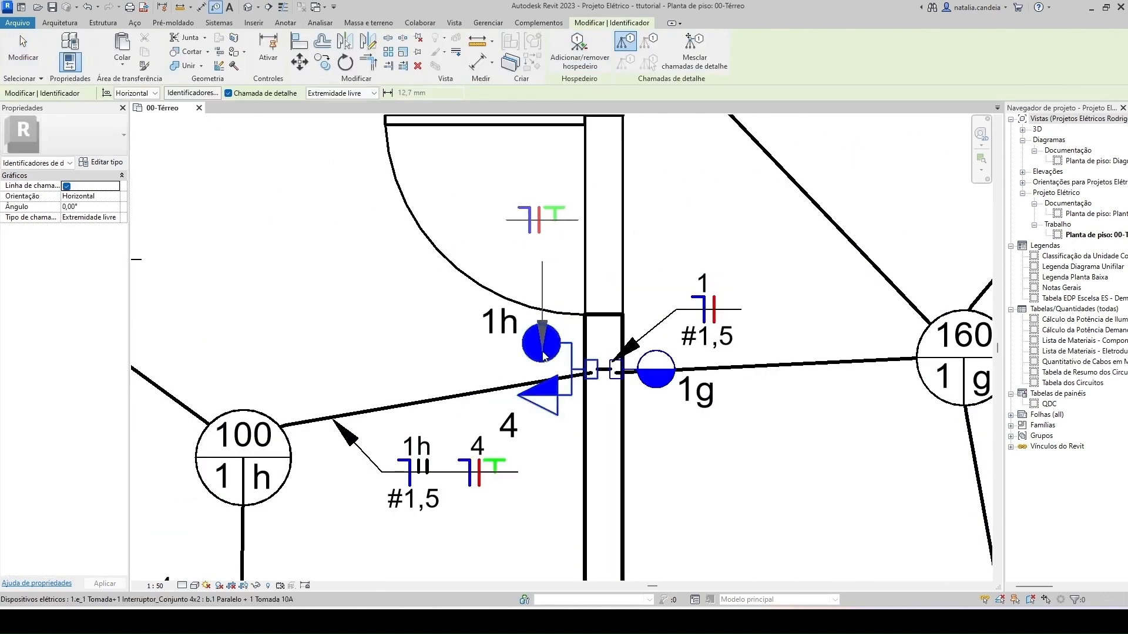
key("Tab")
left_click(542, 354)
left_click(536, 290)
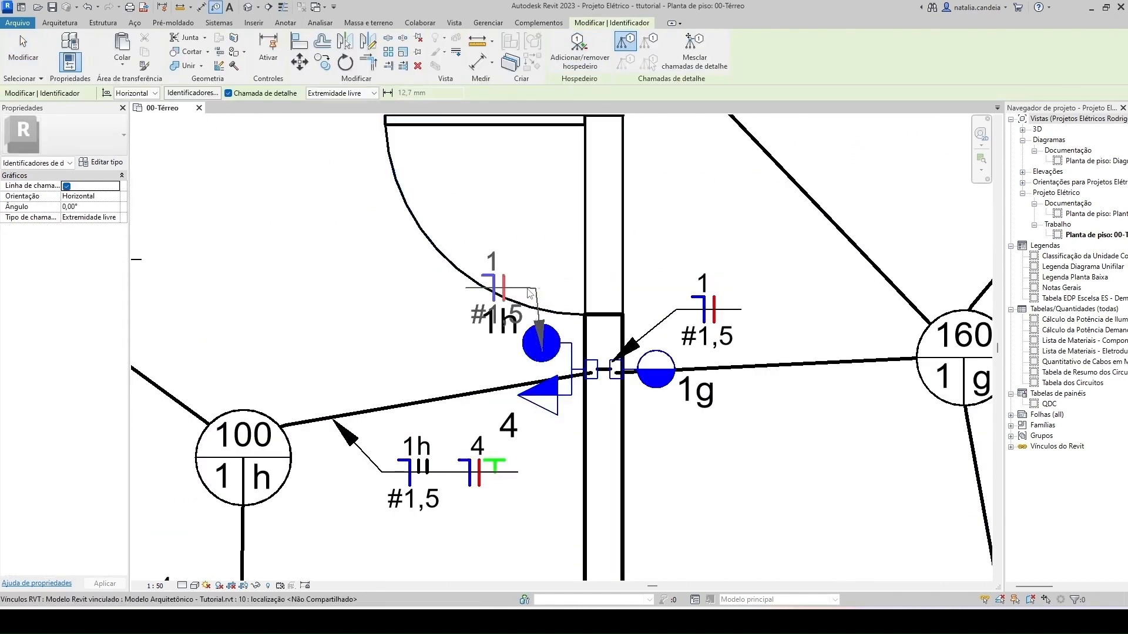
left_click(525, 290)
left_click(525, 290)
left_click(635, 316)
left_click(23, 53)
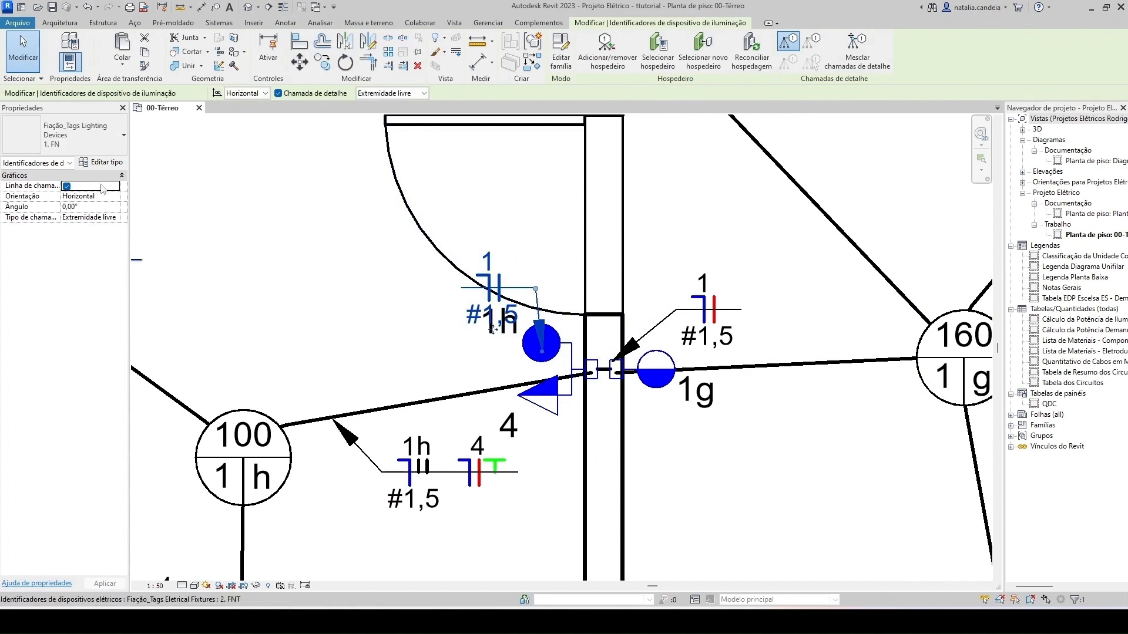
- Duplicate the selected tag's type 1. FN under the name 1. N+2R
left_click(101, 163)
left_click(651, 172)
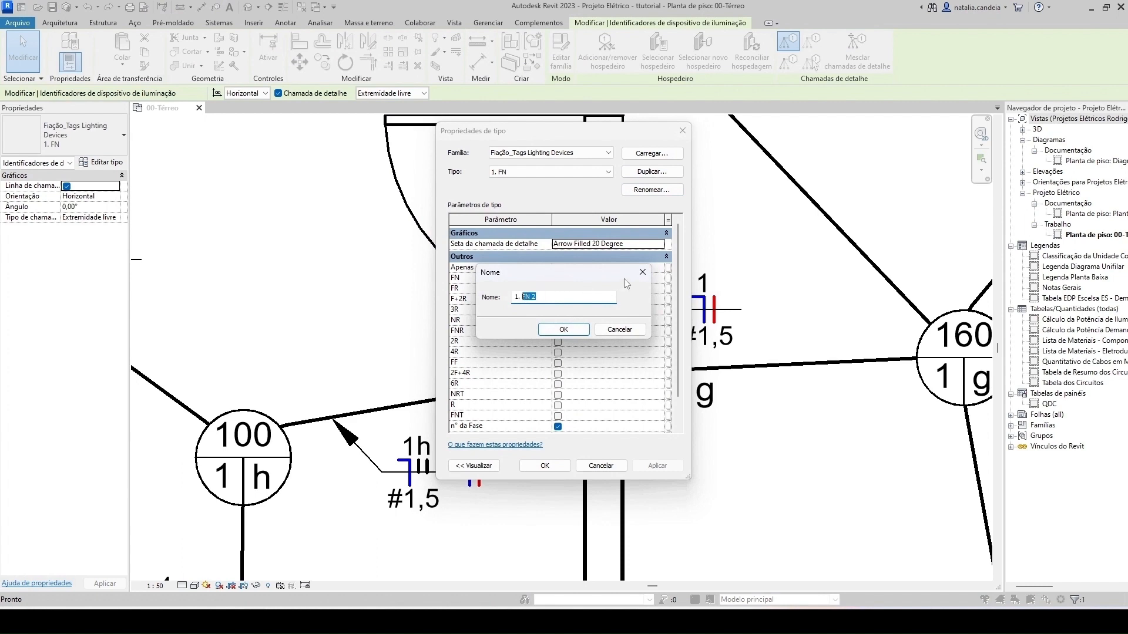
key("BackSpace")
type("N+2R")
left_click(578, 332)
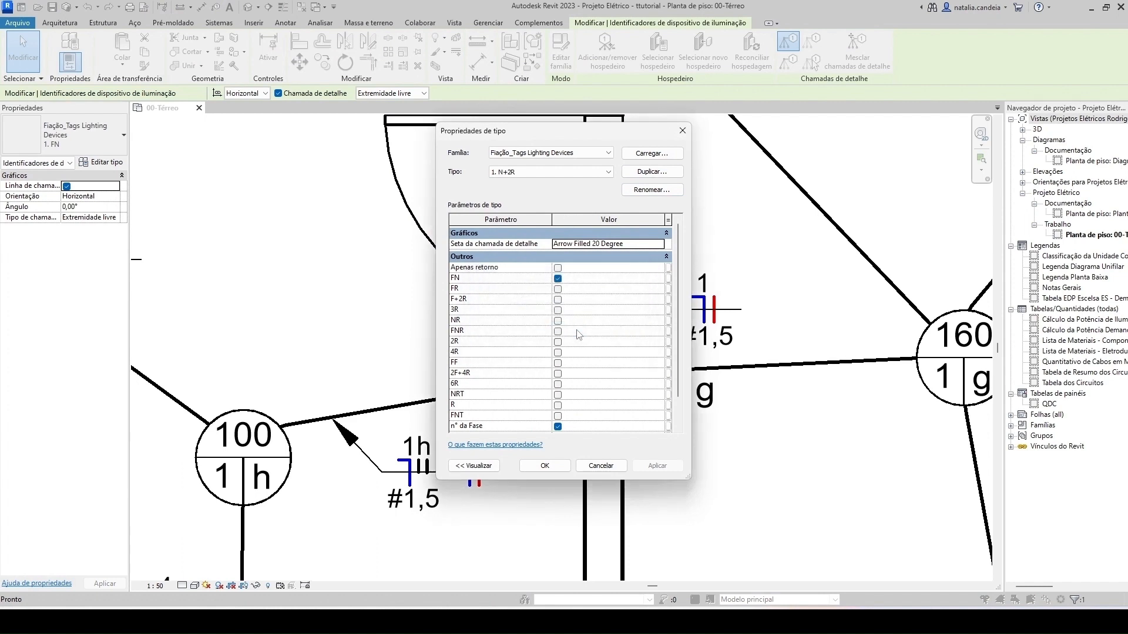
- Set the 1. N+2R type to show NR, R, n° da Fase and switch id, with FN turned off
scroll(683, 404, "down", 1)
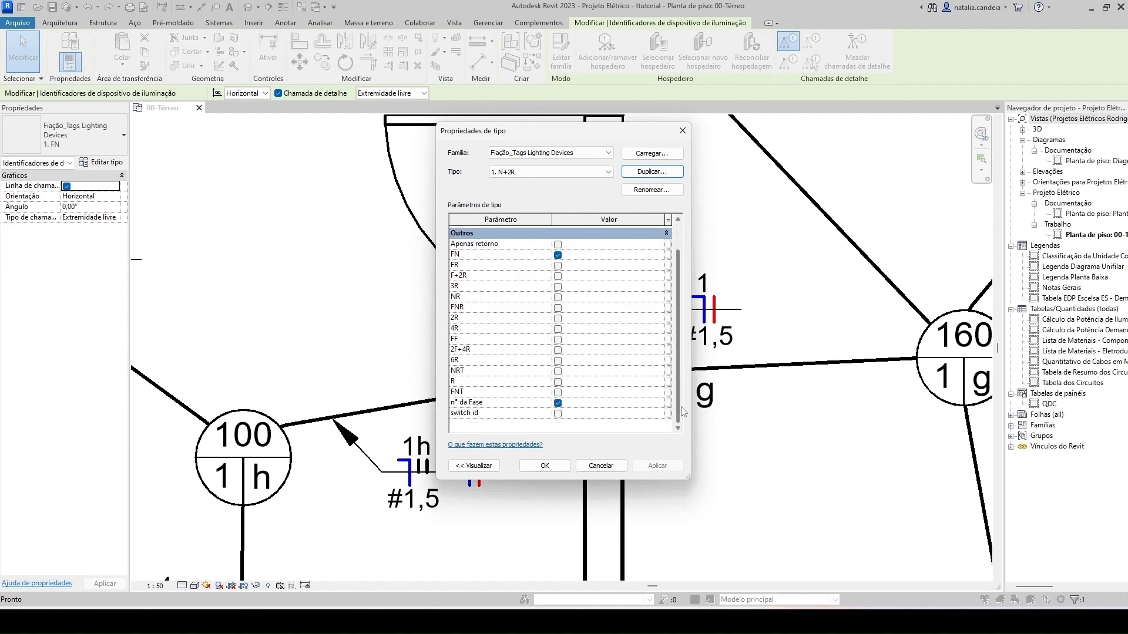
scroll(684, 399, "up", 1)
scroll(681, 405, "down", 1)
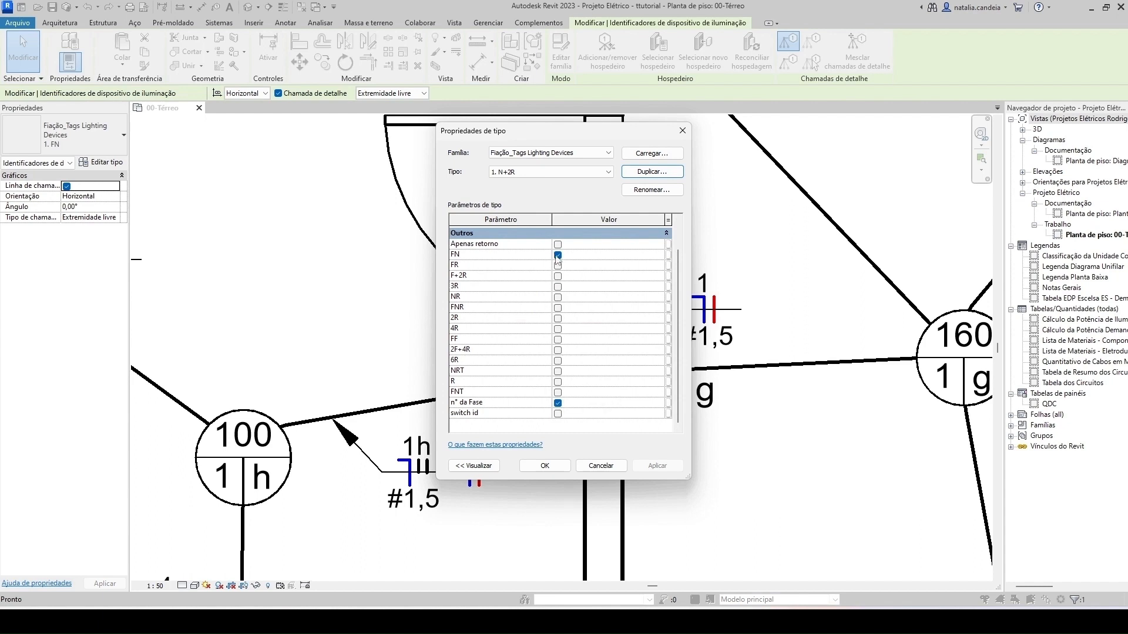
left_click(558, 298)
left_click(558, 255)
left_click(557, 382)
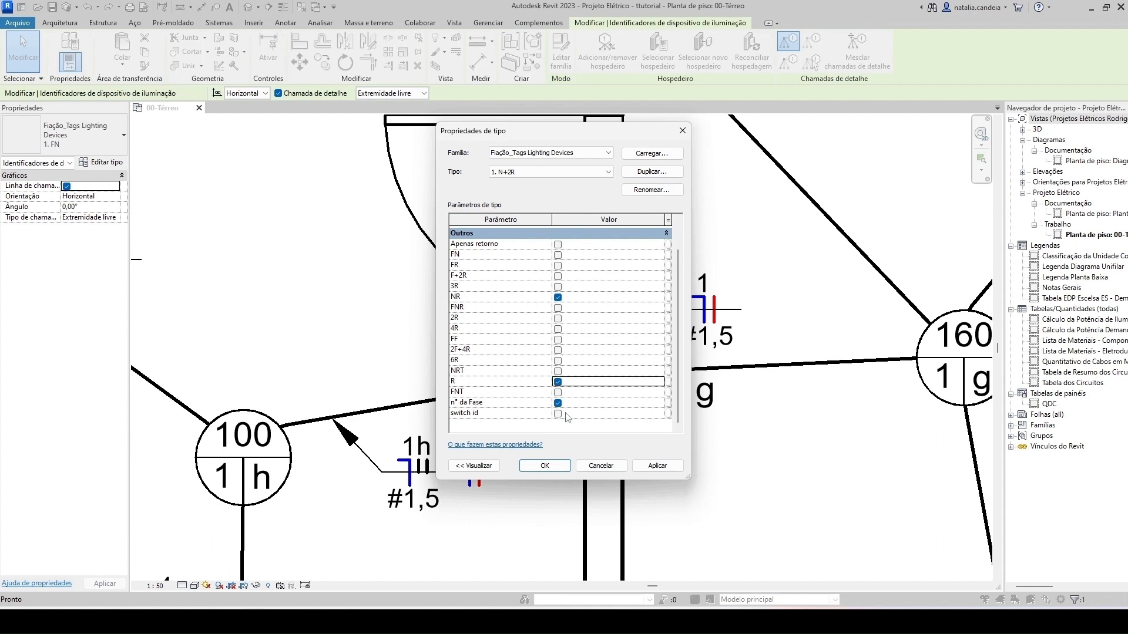
left_click(558, 403)
left_click(558, 297)
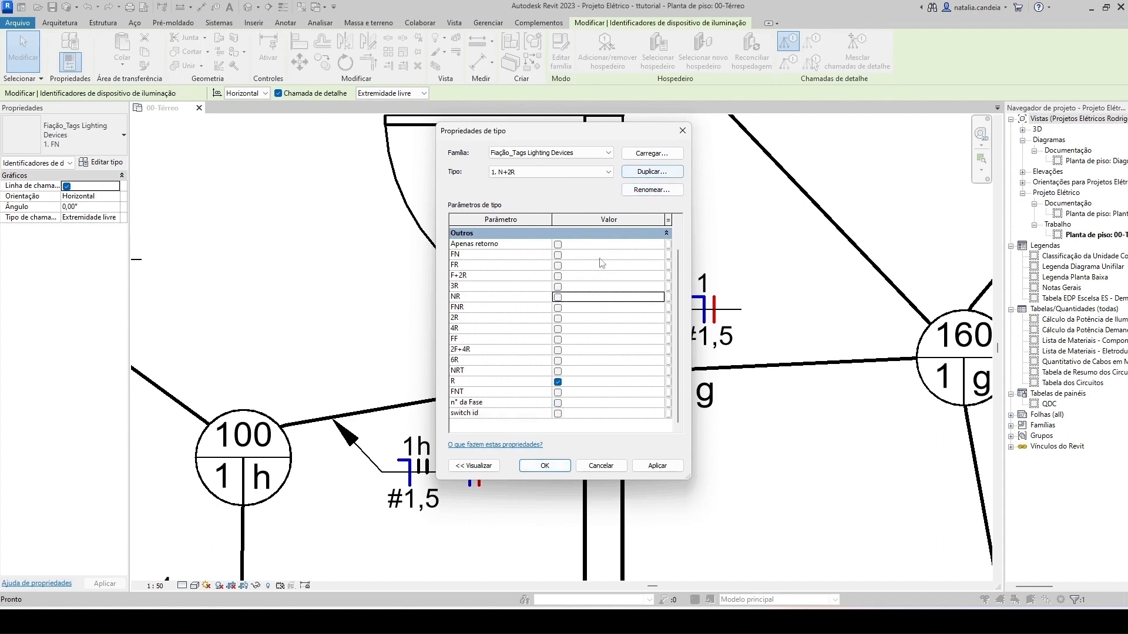
left_click(557, 403)
left_click(557, 413)
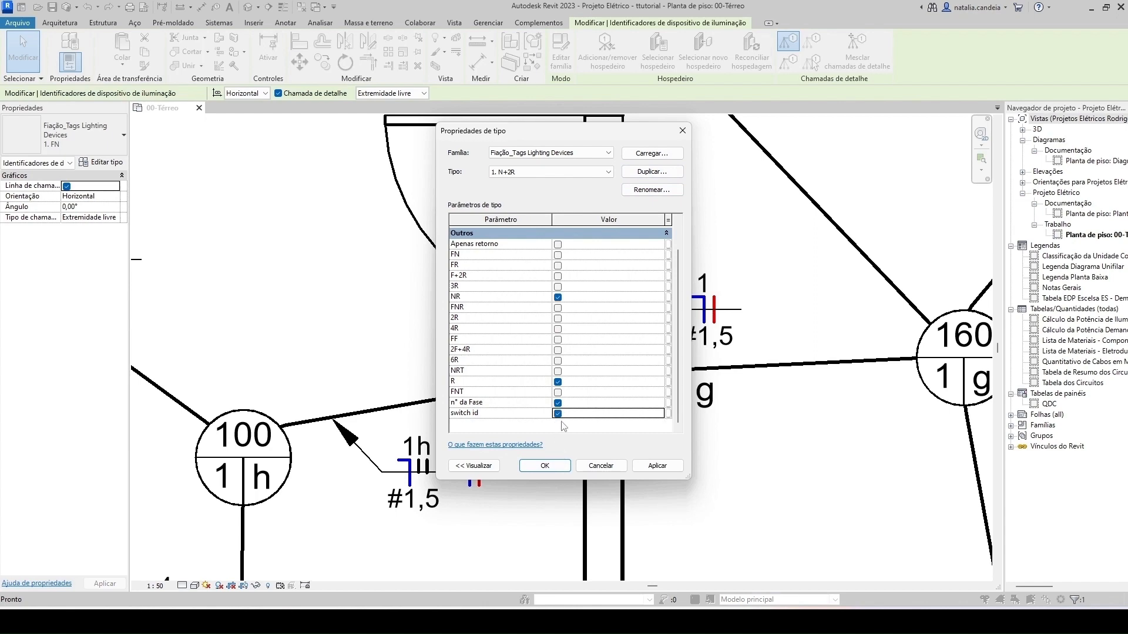
left_click(553, 469)
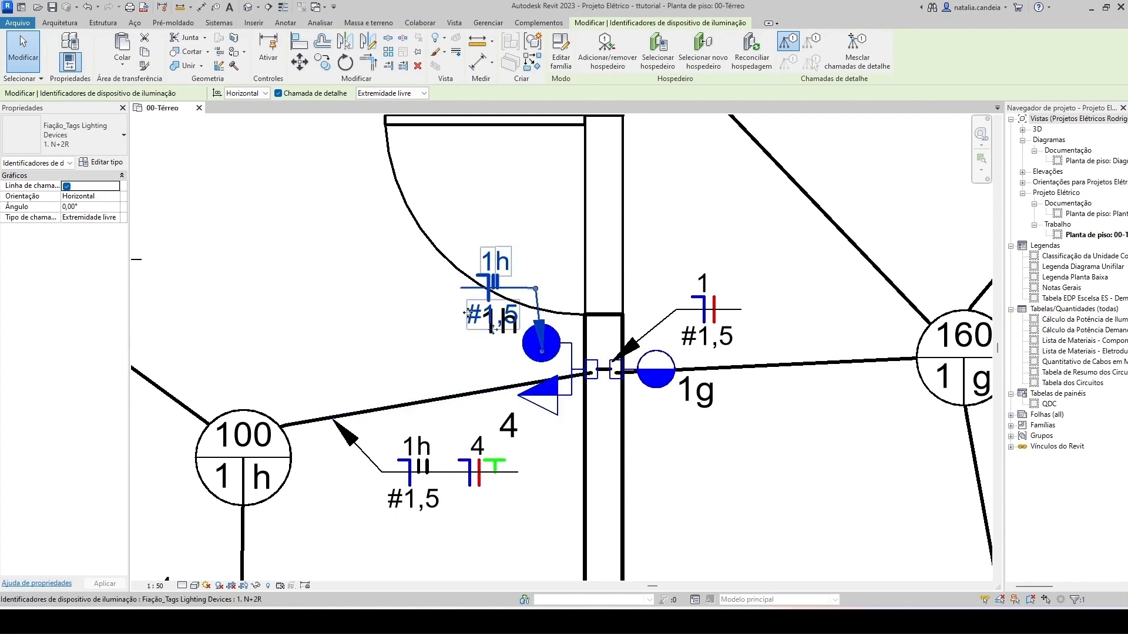
- Move the new 1h tag and its leader to the free space above the conduit between the 100 light and the switch
left_click_drag(467, 313, 355, 377)
left_click(438, 305)
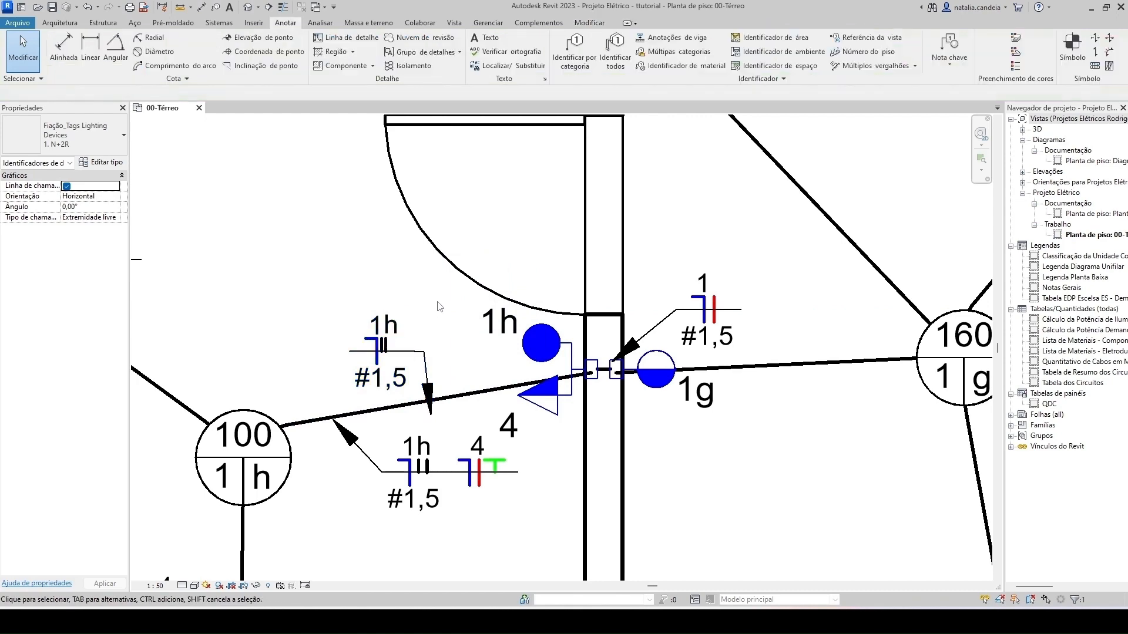
scroll(399, 349, "up", 3)
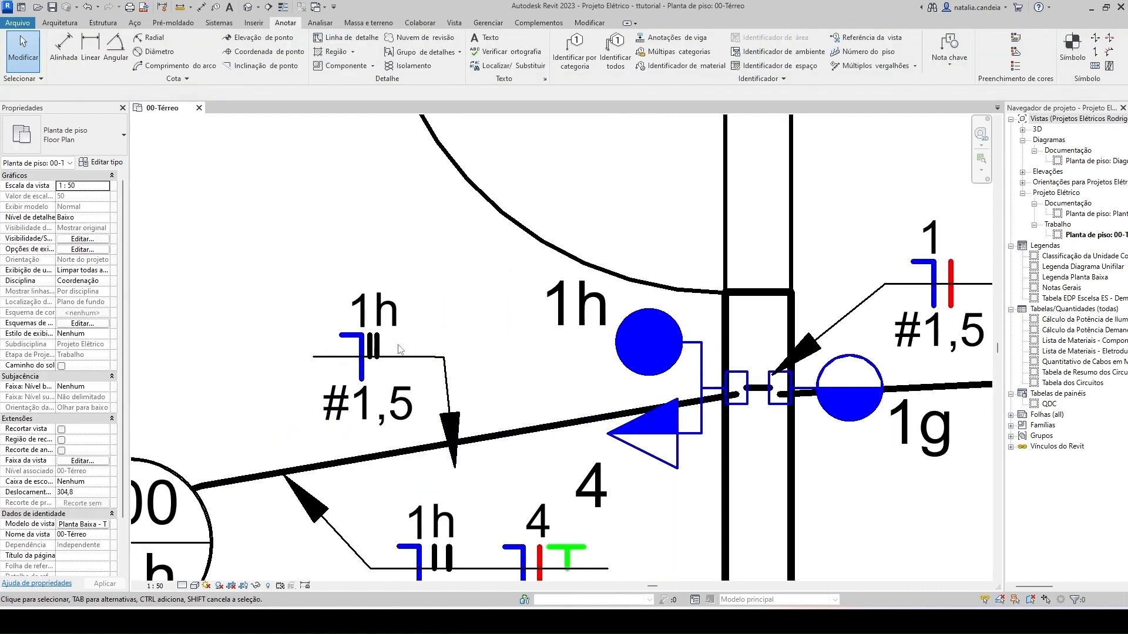
scroll(398, 349, "up", 3)
left_click(363, 351)
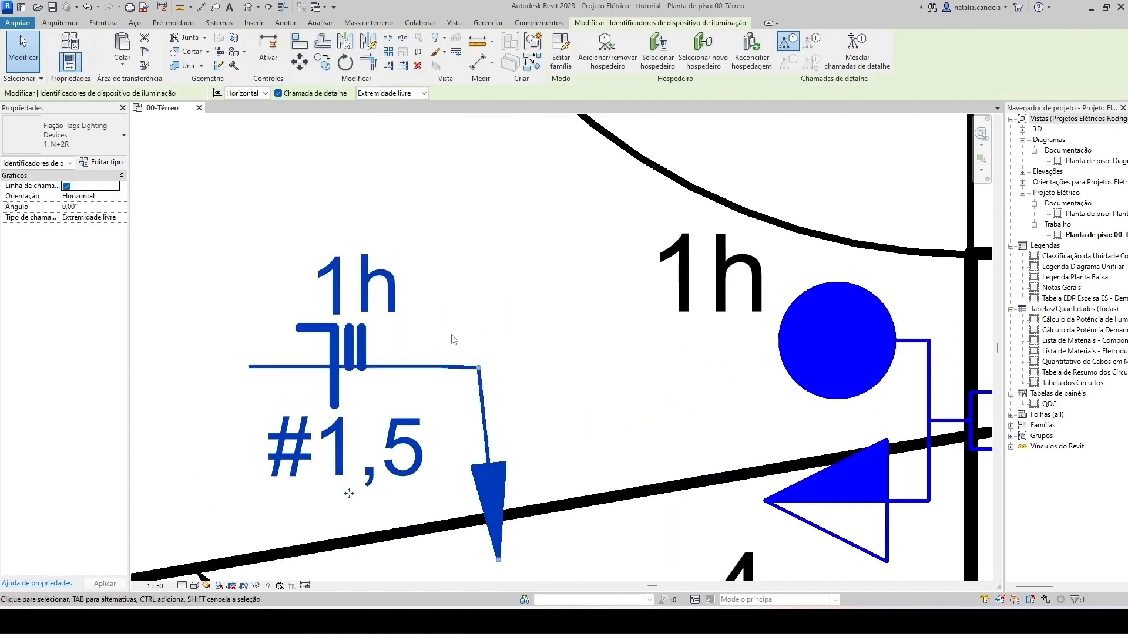
left_click(453, 339)
scroll(453, 339, "down", 5)
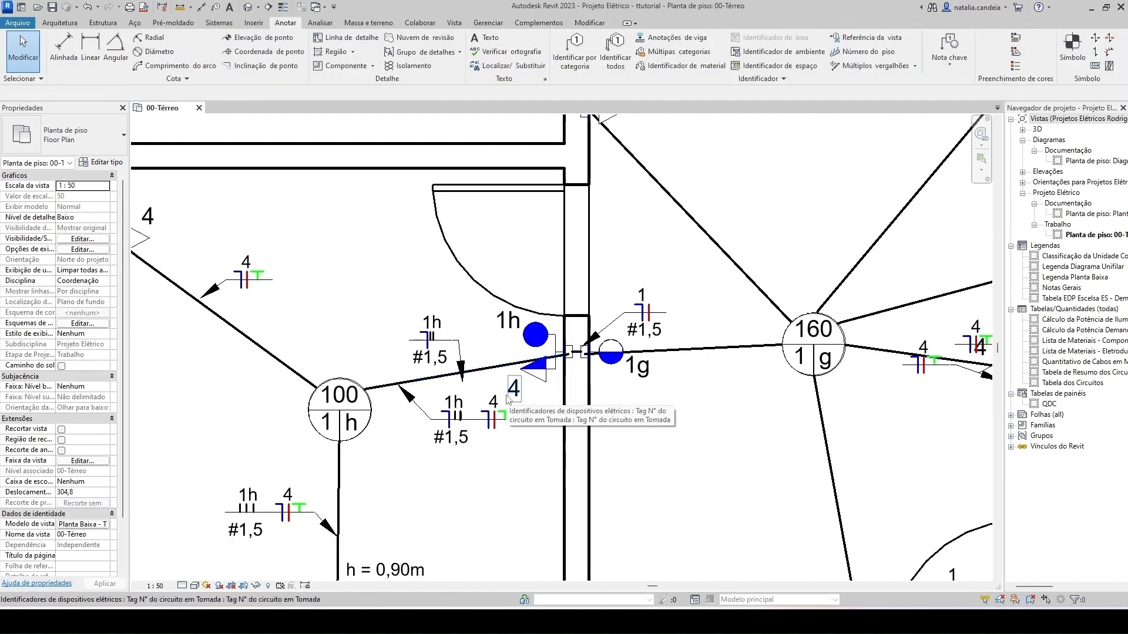
- Turn off NR, n° da Fase and switch id in the moved tag's type, leaving only R
scroll(447, 320, "up", 4)
left_click(447, 320)
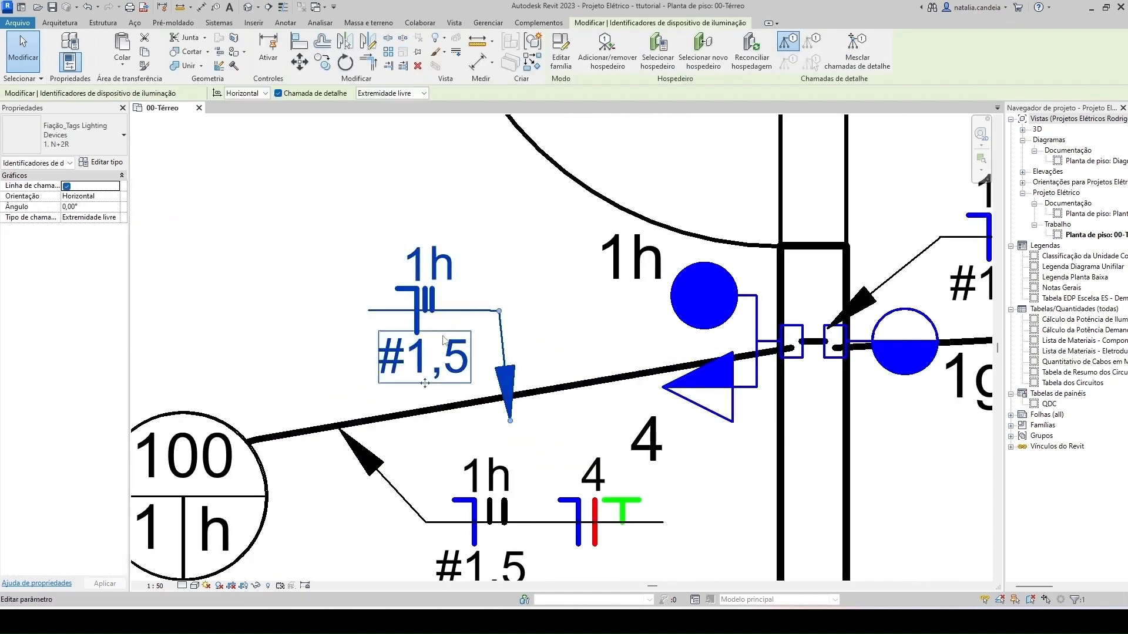
left_click(103, 162)
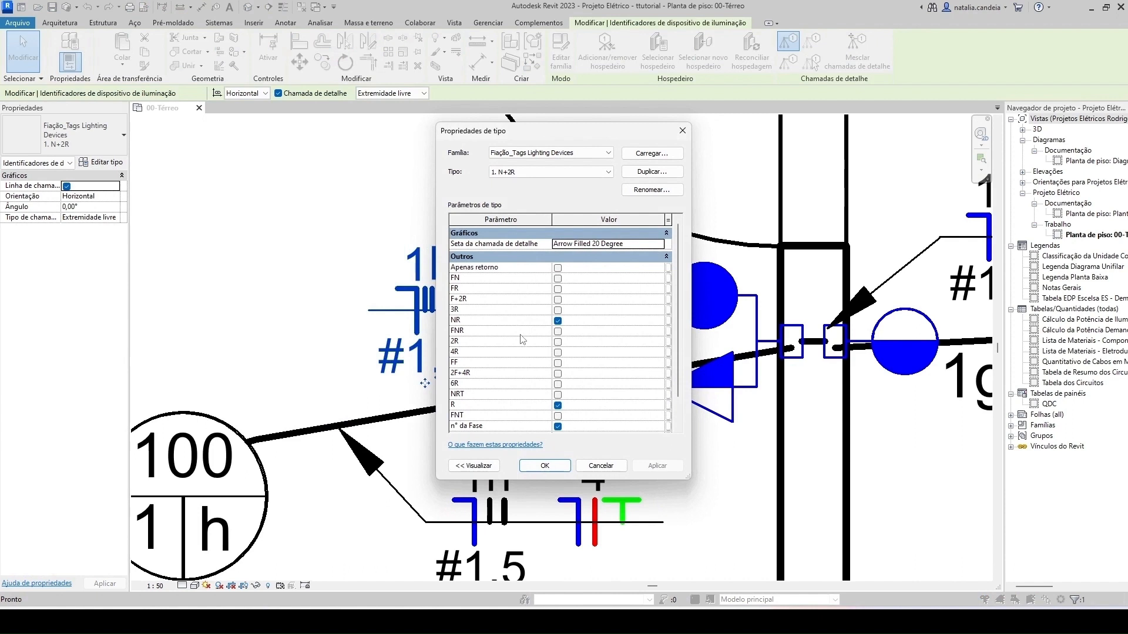
scroll(512, 439, "down", 1)
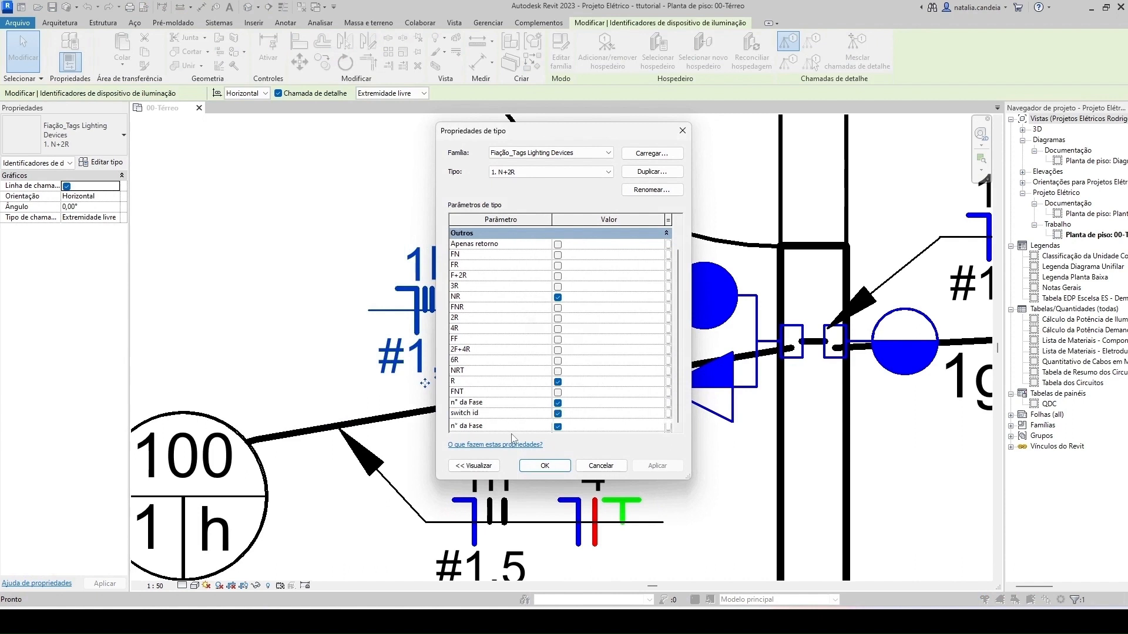
left_click(558, 404)
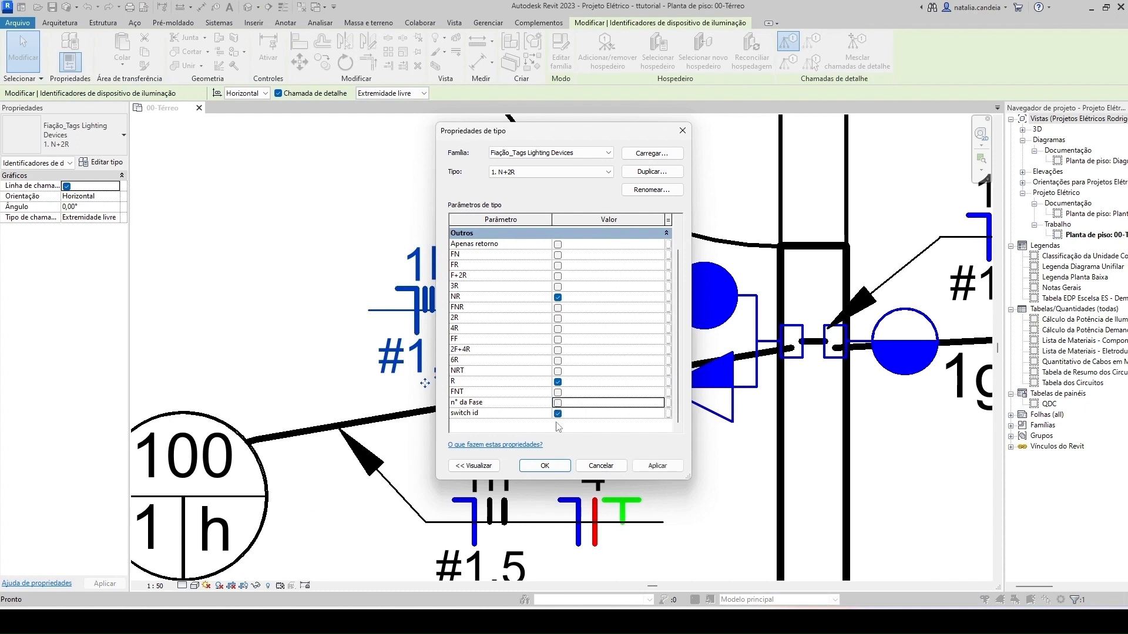
left_click(558, 414)
left_click(557, 299)
- Rename the tag type to 1. R sem id and apply the type changes
left_click(651, 189)
left_click_drag(569, 306, 539, 307)
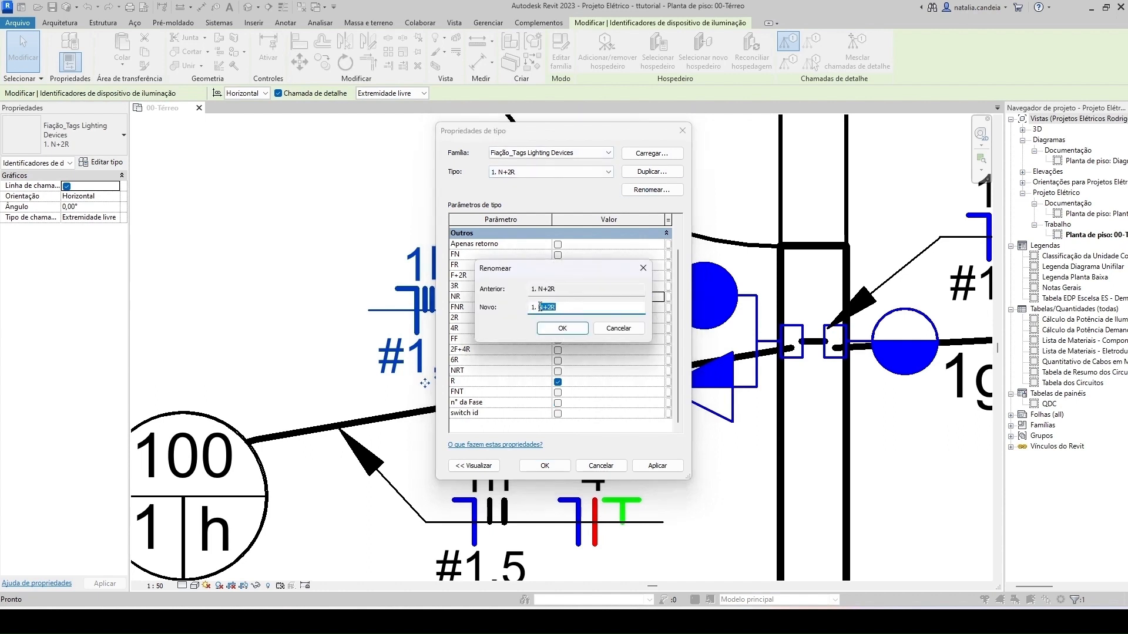
type("R sem id")
key("Return")
left_click(546, 467)
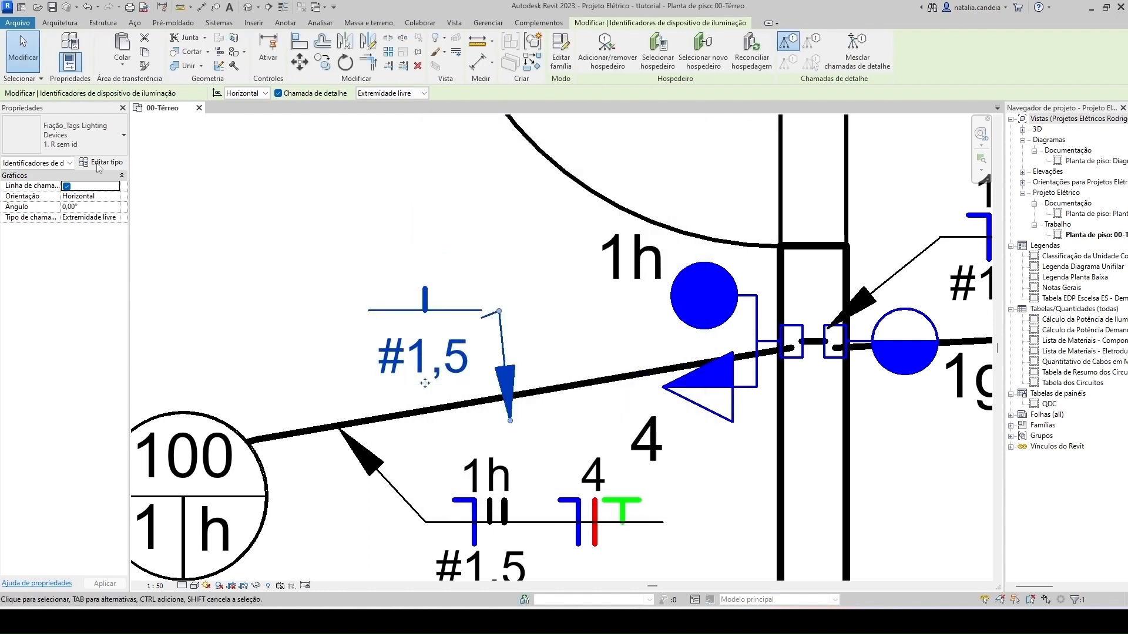
- Clear the 1,5 conductor size from the R sem id tag
left_click(438, 370)
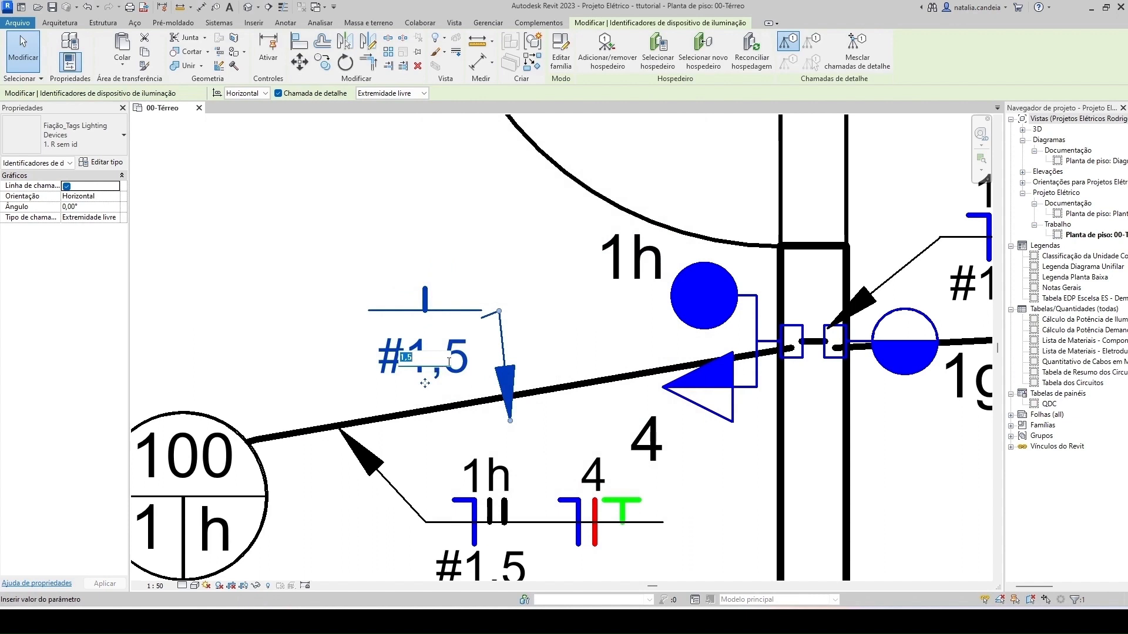
left_click(531, 284)
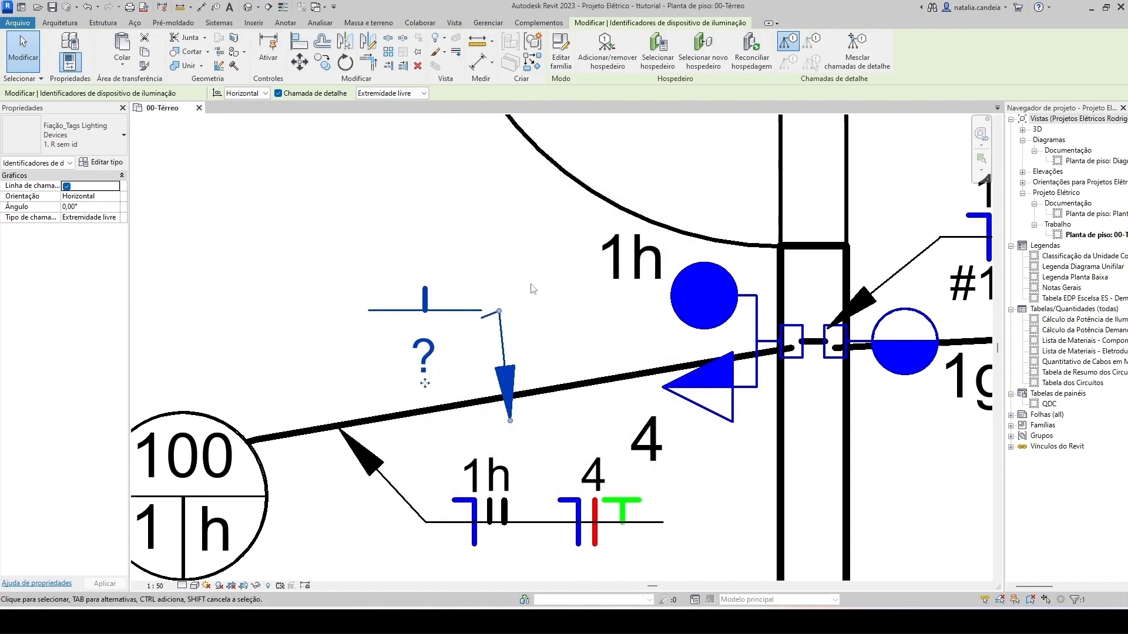
scroll(531, 285, "down", 4)
left_click(564, 427)
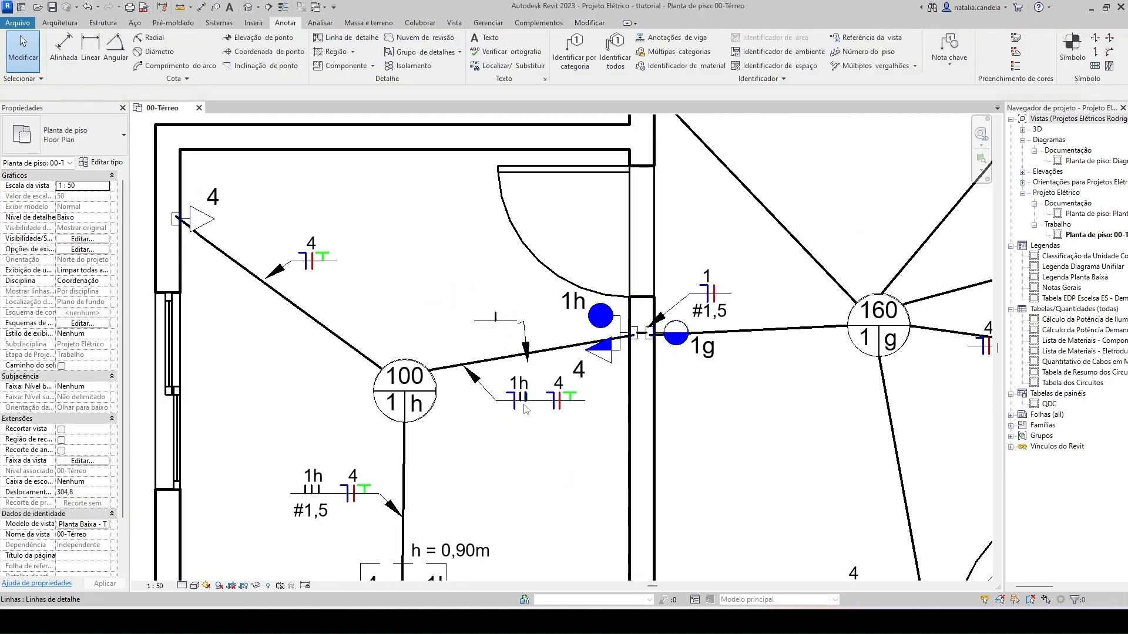
- Remove the leader from the R sem id tag and move the tag down to the 1h tag's line
scroll(526, 391, "up", 4)
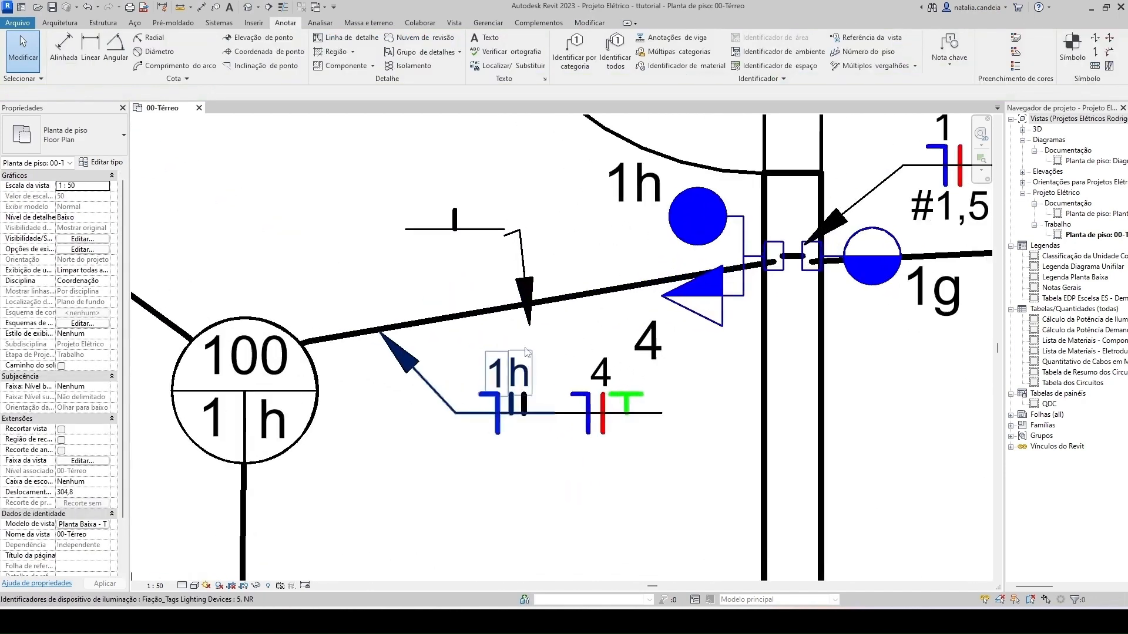
left_click(480, 236)
left_click(567, 228)
left_click(480, 235)
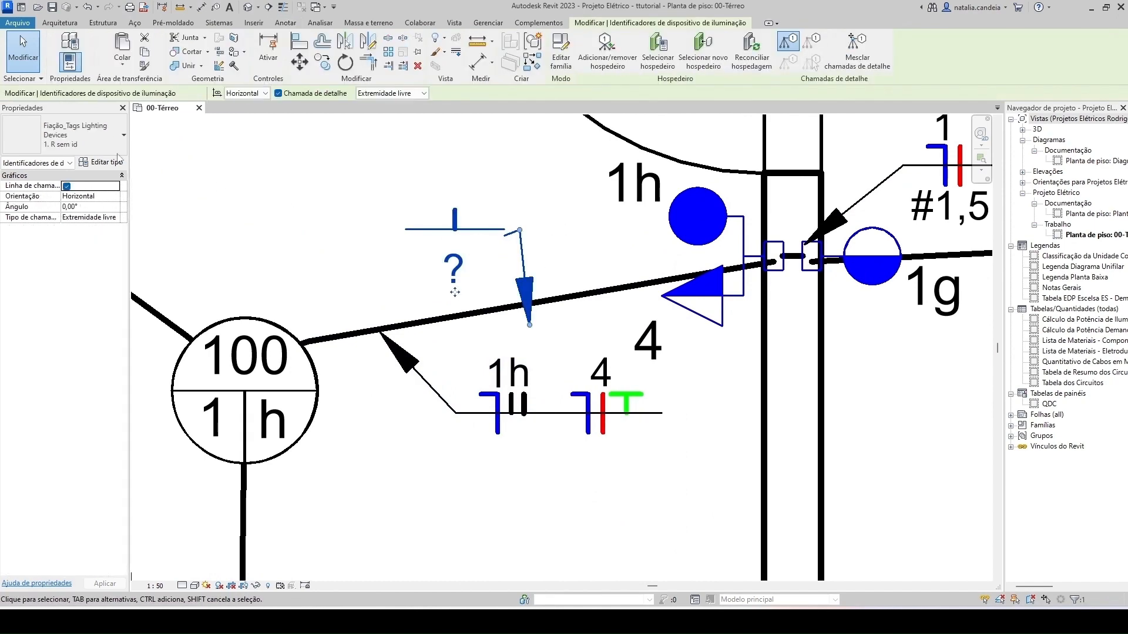
left_click(341, 184)
scroll(339, 185, "down", 4)
middle_click_drag(353, 208, 409, 313)
scroll(411, 296, "up", 1)
left_click(445, 306)
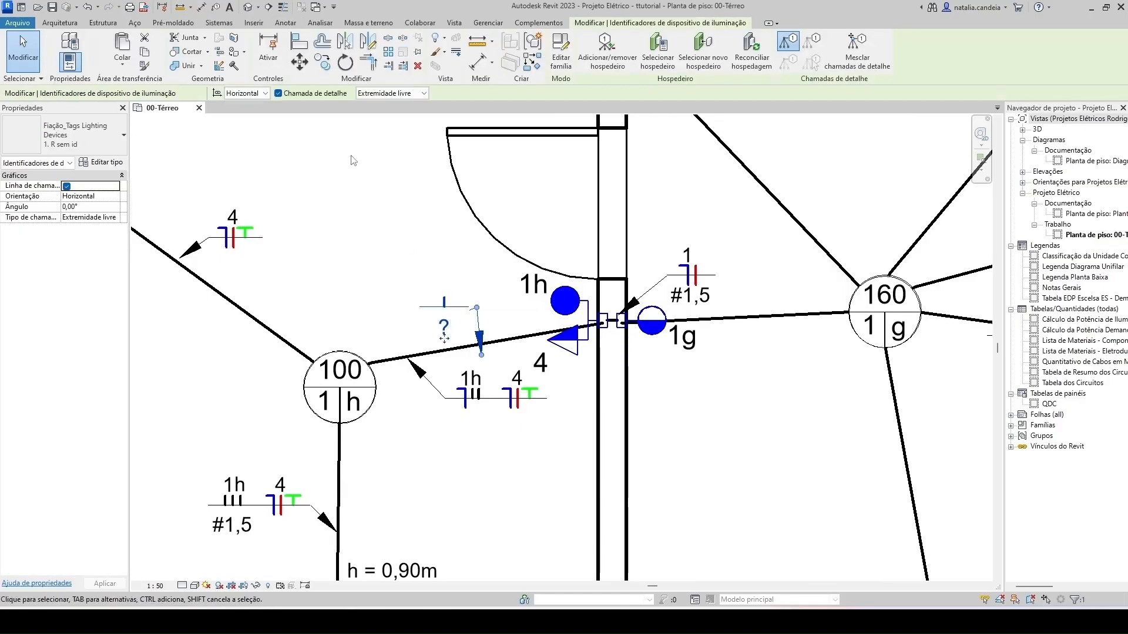
left_click(278, 93)
scroll(444, 340, "up", 1)
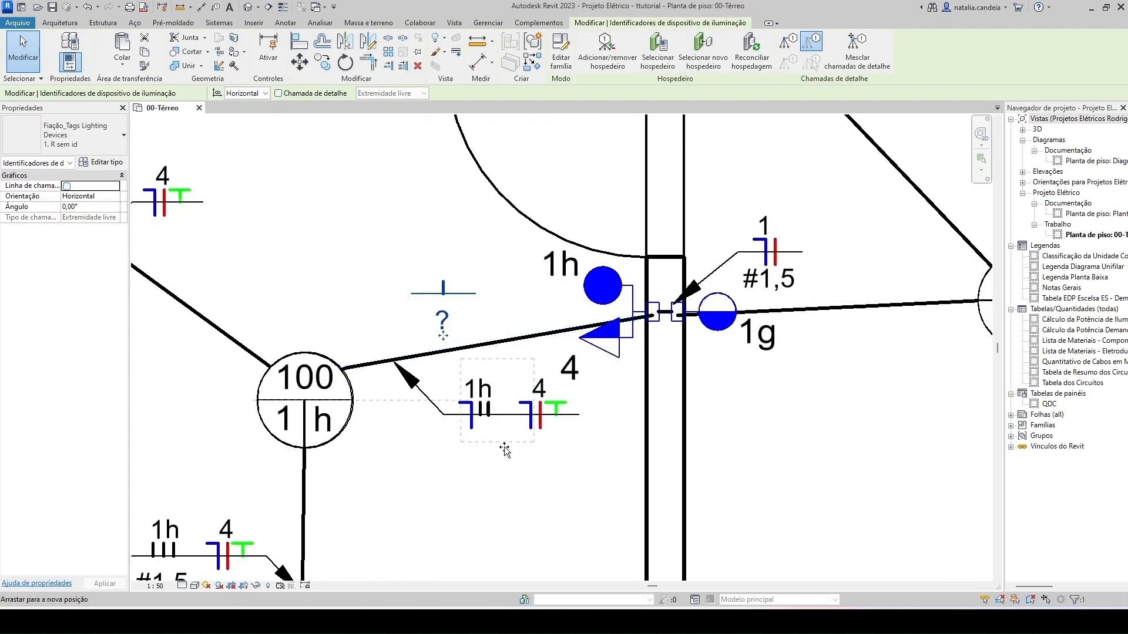
left_click_drag(504, 446, 504, 447)
scroll(503, 448, "up", 4)
left_click(474, 430)
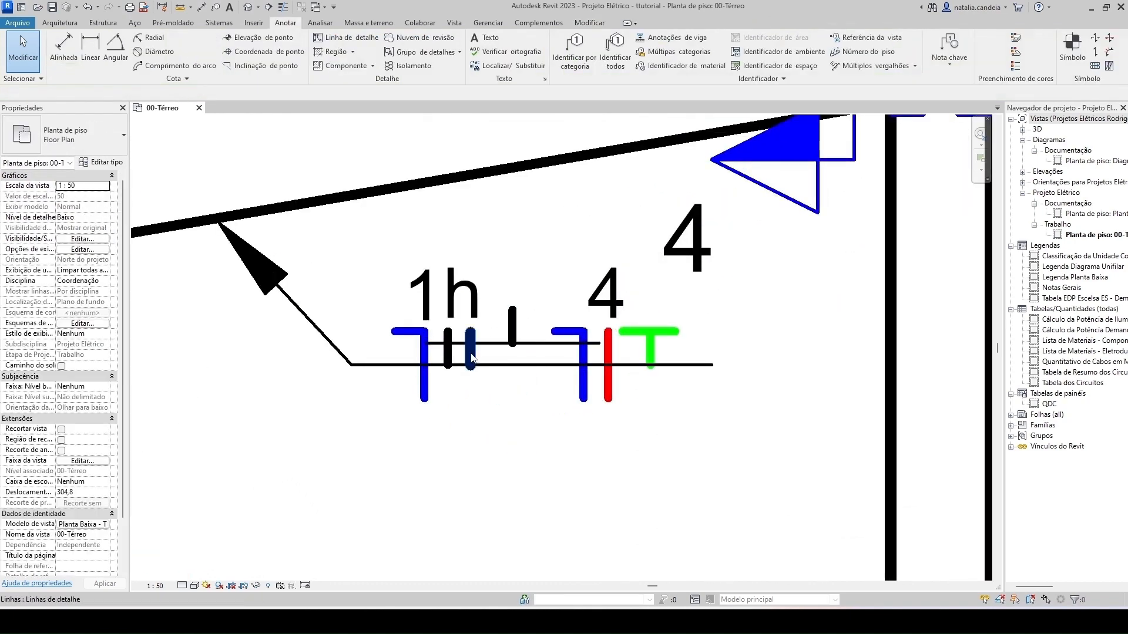
- Delete the hand-drawn second return line on the 1h tag and fit the R sem id tag in its place
left_click(471, 354)
key("Delete")
left_click(513, 338)
left_click_drag(513, 452, 473, 475)
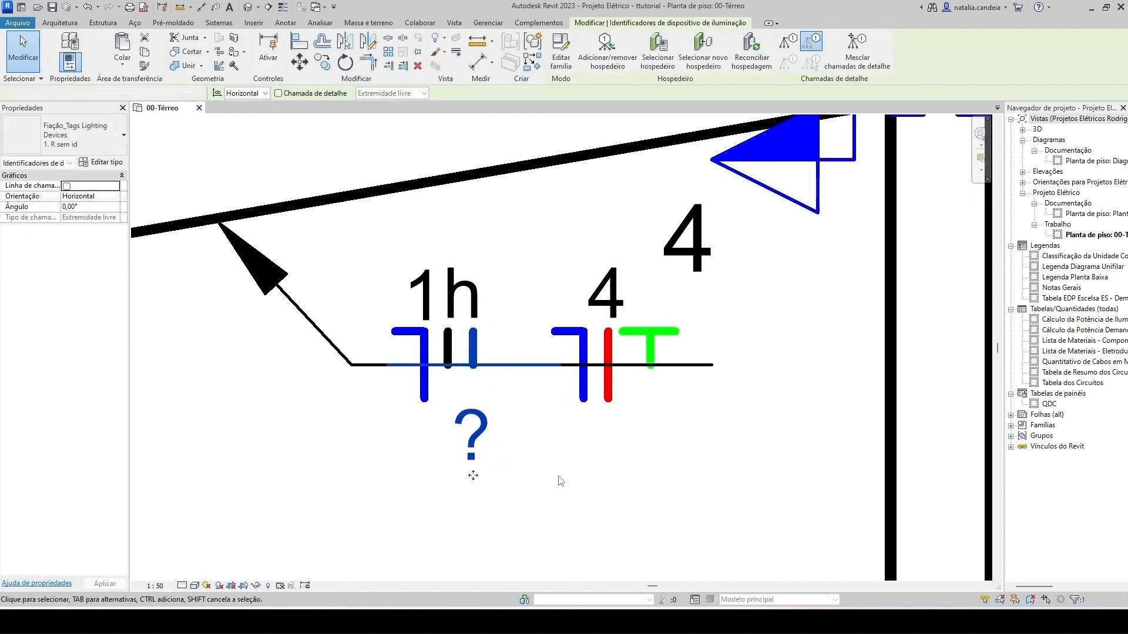
key("Delete")
scroll(560, 457, "down", 2)
scroll(566, 464, "down", 2)
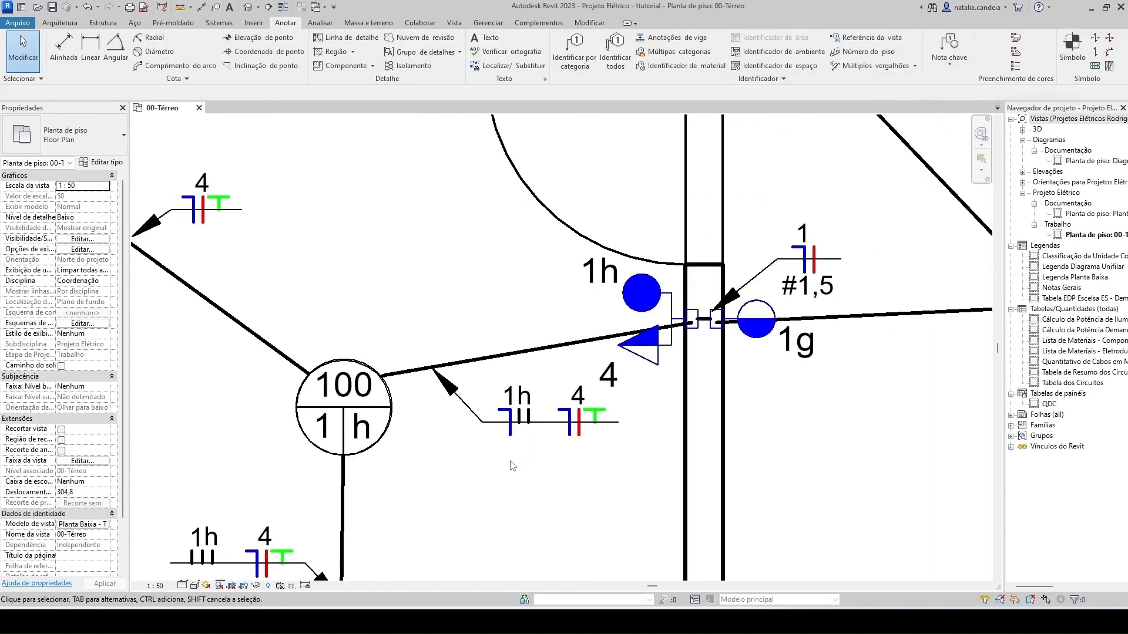
- Place a text note reading #1,5 below the 1h tag and widen its box to fit one line
middle_click_drag(519, 468, 533, 444)
left_click(493, 39)
left_click_drag(510, 421, 556, 453)
type("#")
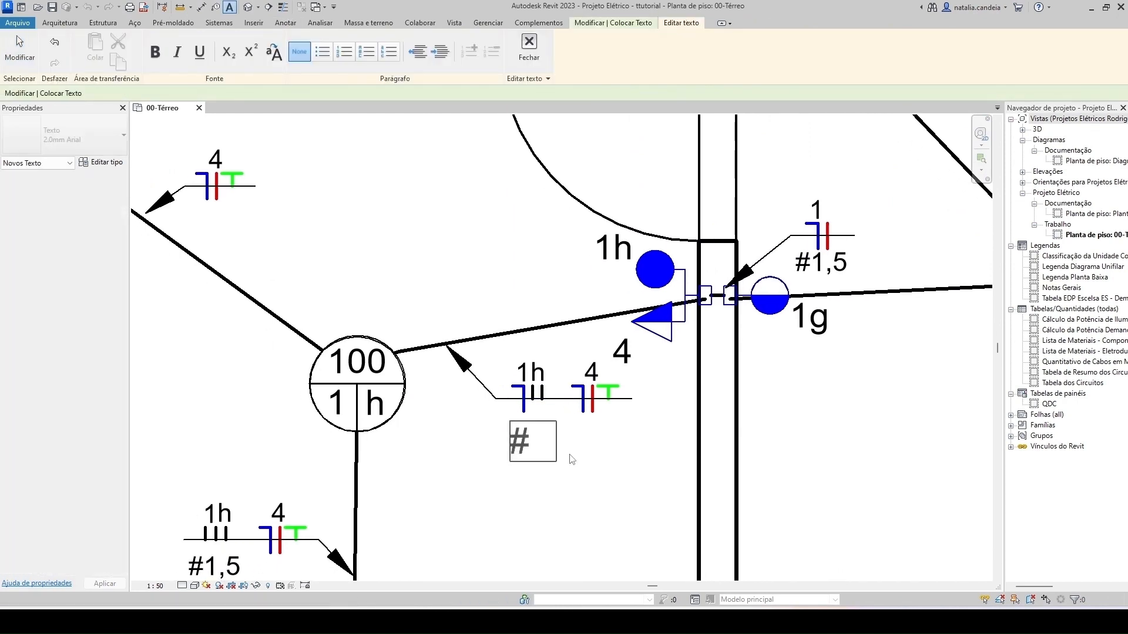
type("1,5")
left_click(573, 462)
left_click_drag(556, 423, 580, 423)
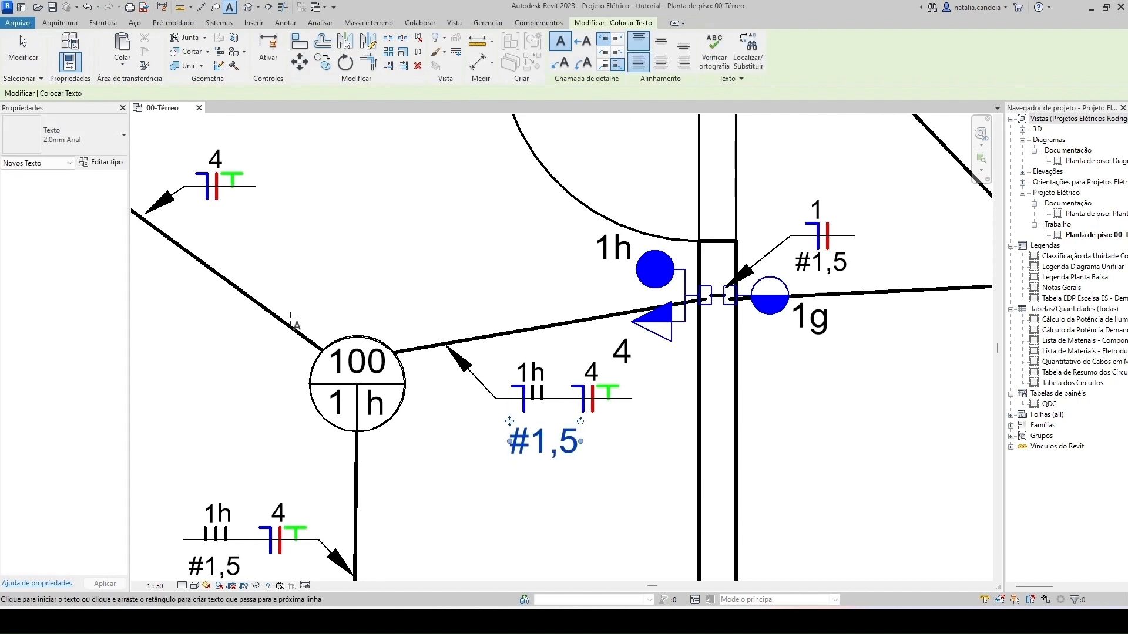
- Change the #1,5 note to the 1.5mm Arial text type and move it closer under the 1h tag's line
left_click(76, 136)
left_click(51, 192)
key("Escape")
left_click(562, 457)
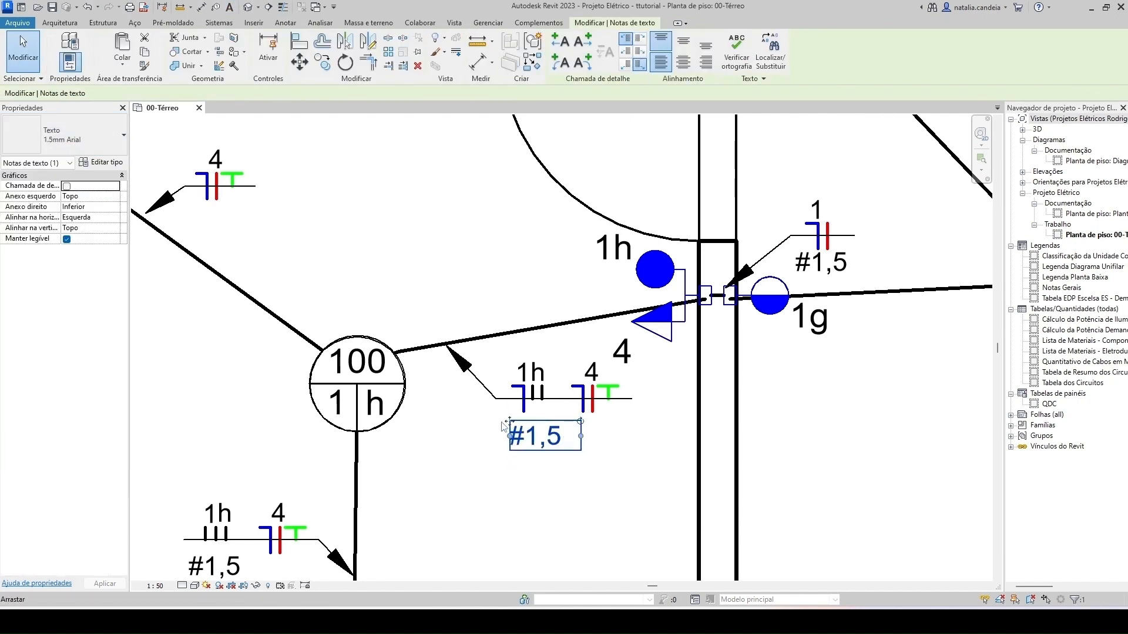
left_click_drag(507, 421, 501, 410)
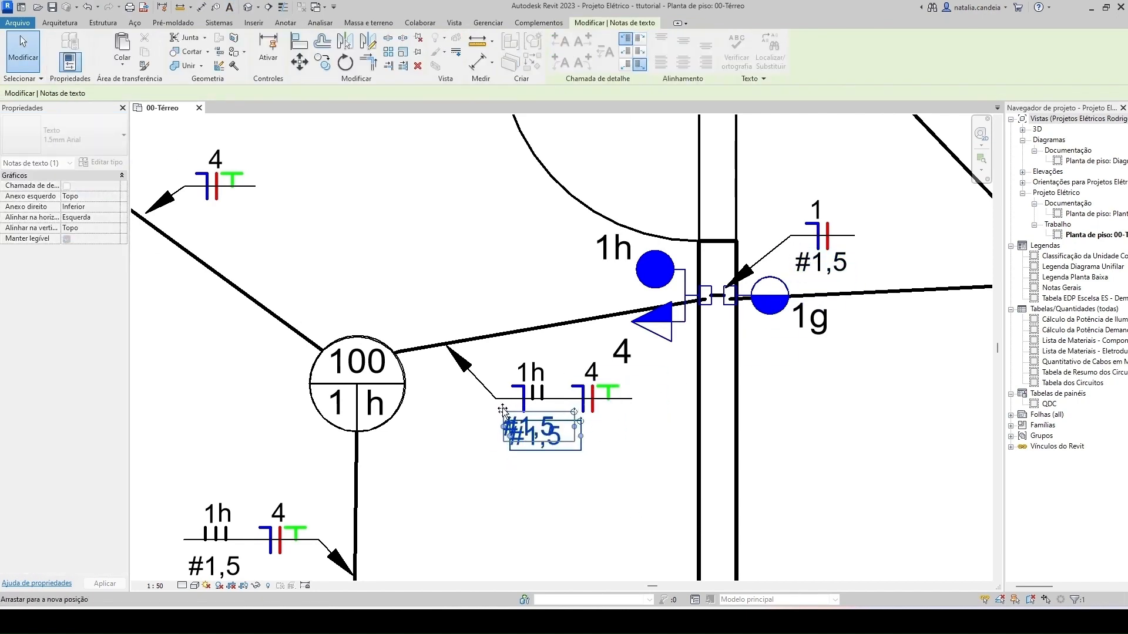
left_click(612, 487)
- Align the circuit 1 FN tag with the circuit 4 tag on one shared leader line below the 1g switch beside the door
scroll(614, 488, "down", 7)
middle_click_drag(593, 491, 559, 470)
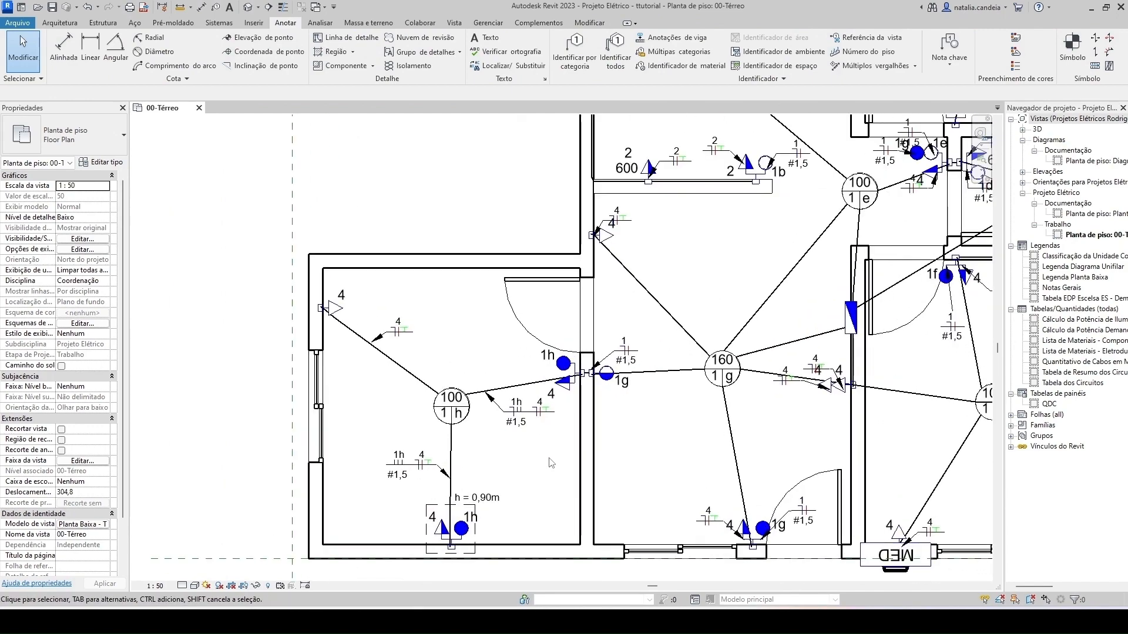
scroll(551, 463, "up", 3)
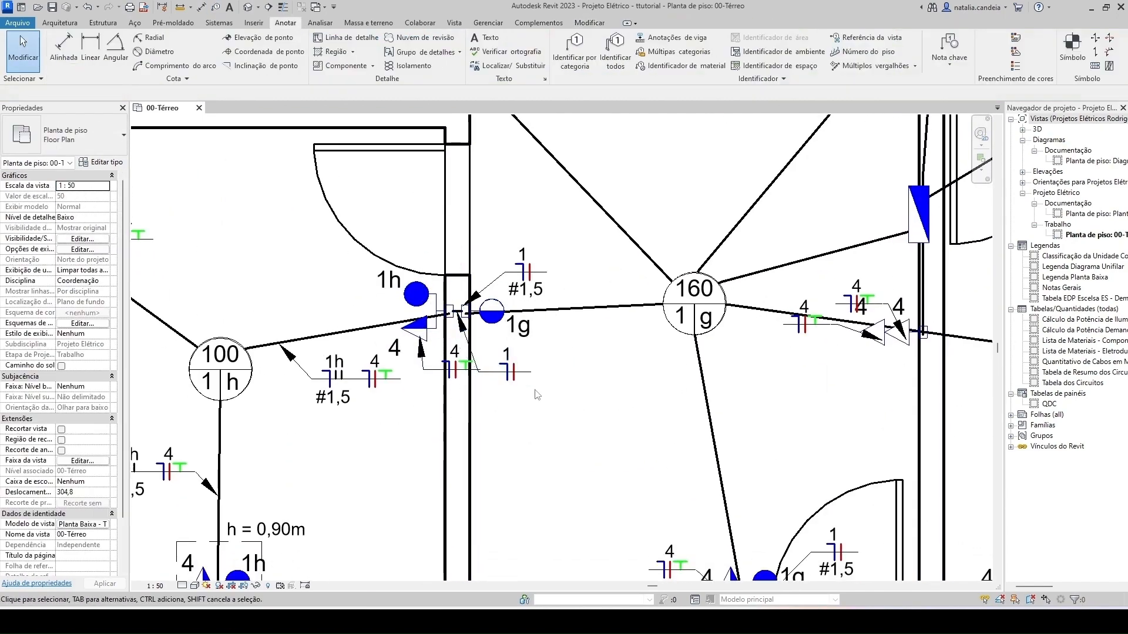
left_click_drag(514, 372, 530, 372)
scroll(470, 337, "up", 3)
scroll(598, 301, "down", 1)
left_click(85, 135)
left_click_drag(682, 451, 681, 460)
left_click_drag(614, 452, 598, 455)
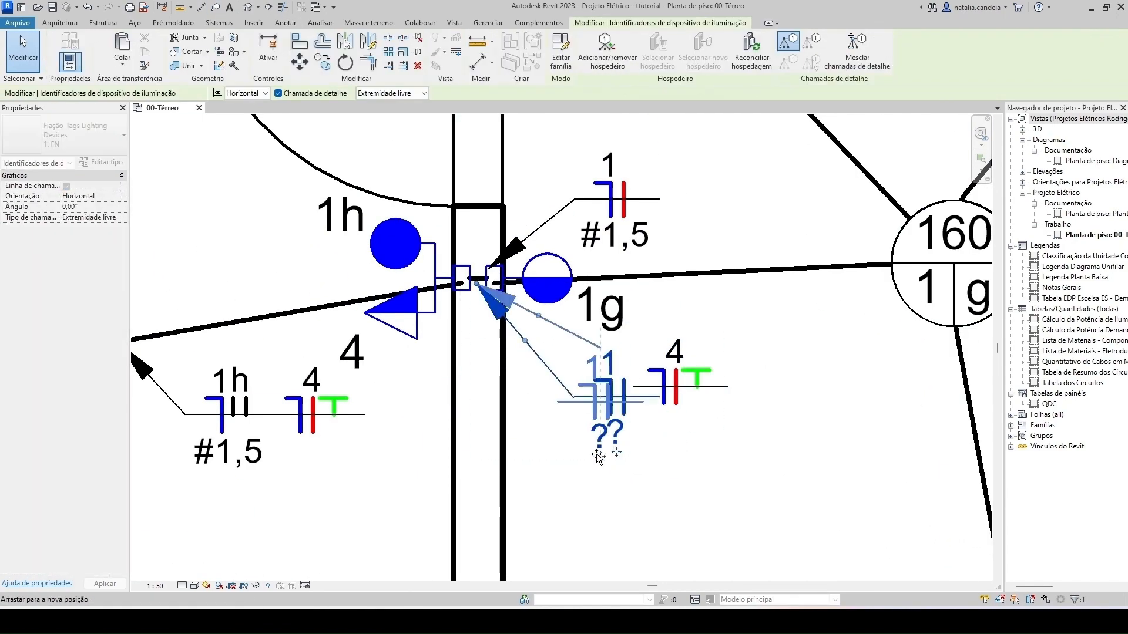
scroll(811, 347, "up", 3)
left_click_drag(600, 510, 606, 511)
- Add a #1,5 label under the circuit 1 tag on the shared leader below the 1g switch
scroll(592, 264, "down", 4)
left_click(534, 370)
left_click_drag(541, 230, 533, 371, "ctrl")
scroll(546, 374, "up", 3)
left_click(494, 446)
scroll(447, 470, "down", 6)
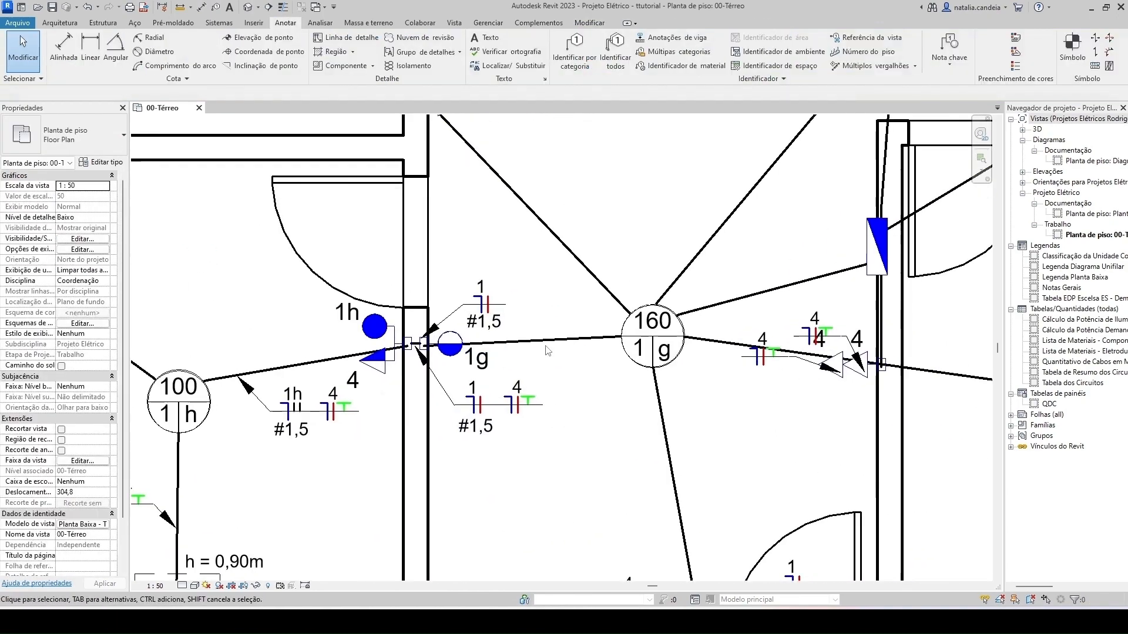
- In the room of light f, move the circuit 1 tag beside the circuit 4 tag above the h = 0,90m switch box
middle_click_drag(822, 500, 396, 328)
scroll(605, 458, "up", 1)
scroll(726, 405, "down", 2)
middle_click_drag(804, 235, 659, 458)
scroll(910, 457, "up", 1)
left_click_drag(799, 339, 592, 287)
left_click_drag(676, 428, 680, 258)
scroll(746, 170, "up", 4)
left_click_drag(630, 292, 630, 374)
scroll(616, 391, "up", 1)
- Turn off the leader of the circuit 1 tag above the h = 0,90m box and change it to the three-return type for 1f
left_click(477, 376)
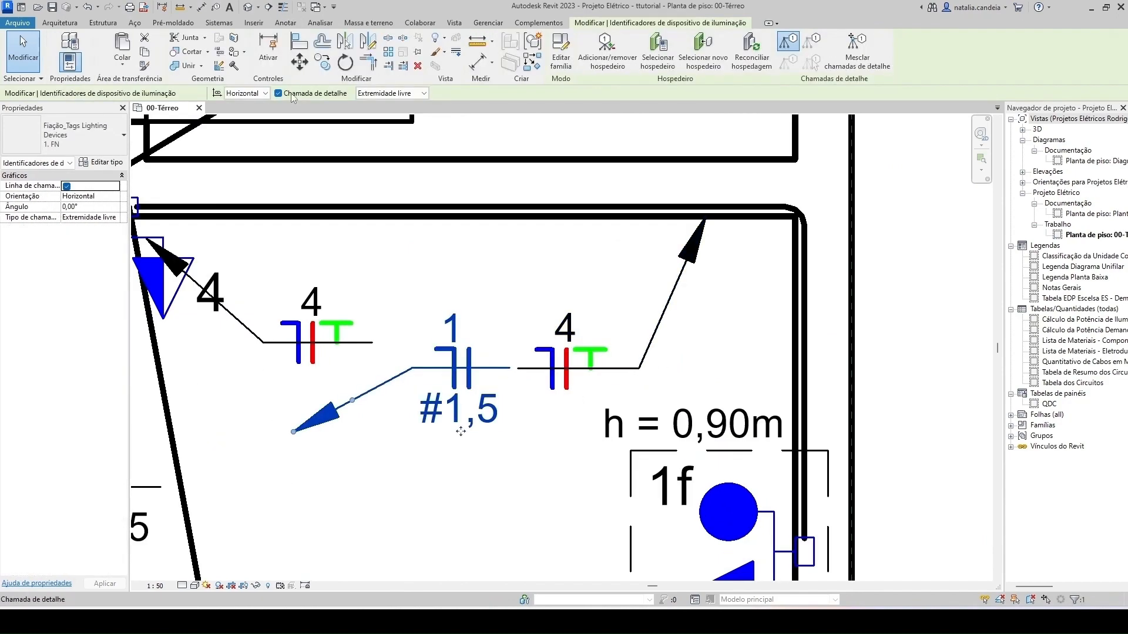
left_click(278, 93)
left_click(91, 144)
scroll(369, 229, "down", 3)
scroll(674, 379, "down", 1)
left_click(93, 149)
left_click(31, 249)
left_click(729, 448)
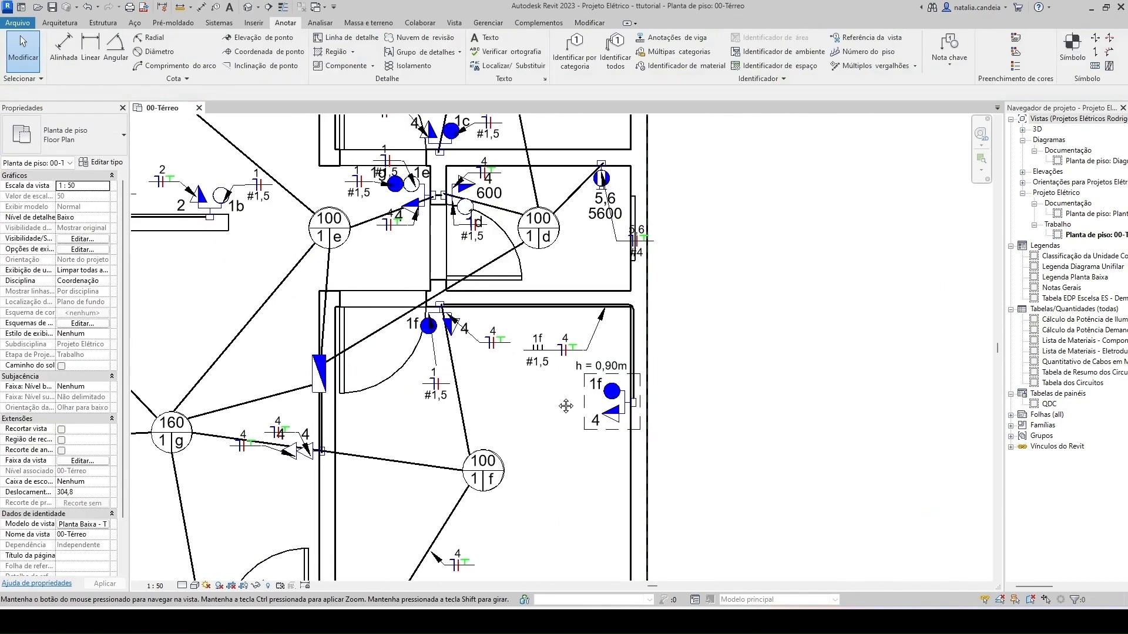
- Change the circuit 1 tag below the 1f door switch to a return-wire type and arrange it with the circuit 4 tag on one leader
scroll(381, 436, "up", 5)
left_click(491, 352)
left_click(92, 144)
left_click(31, 220)
left_click_drag(446, 371, 576, 423)
left_click_drag(431, 181, 503, 357)
scroll(503, 357, "down", 1)
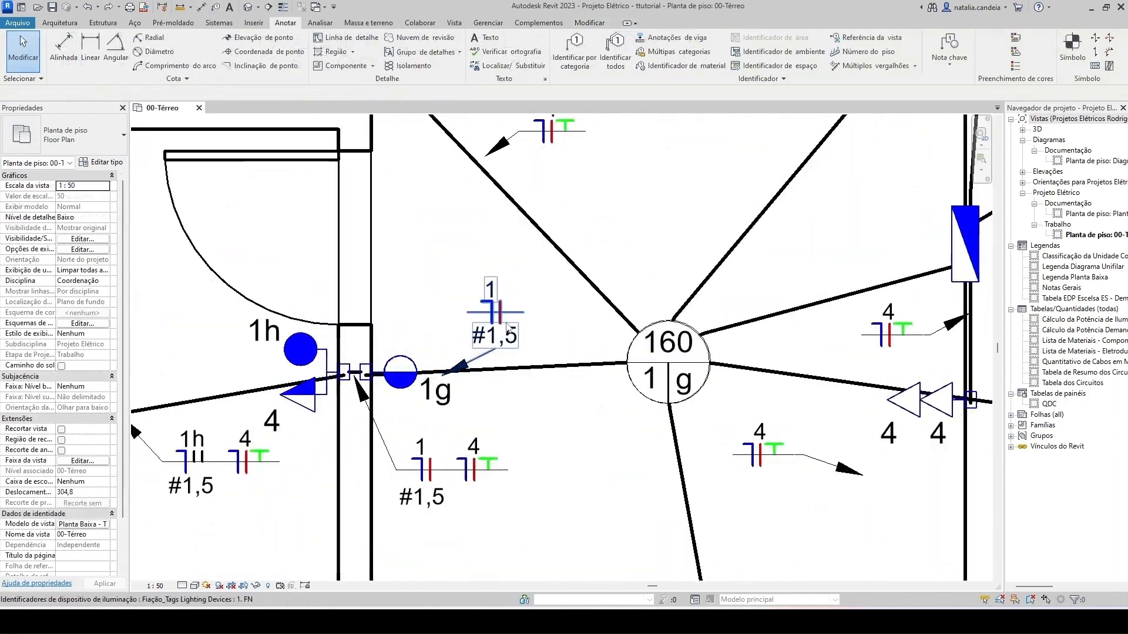
- Move the leadered circuit 1 FN tag of the 1g switch below the conduit that runs to light g
scroll(464, 329, "down", 2)
scroll(461, 312, "up", 3)
left_click(461, 312)
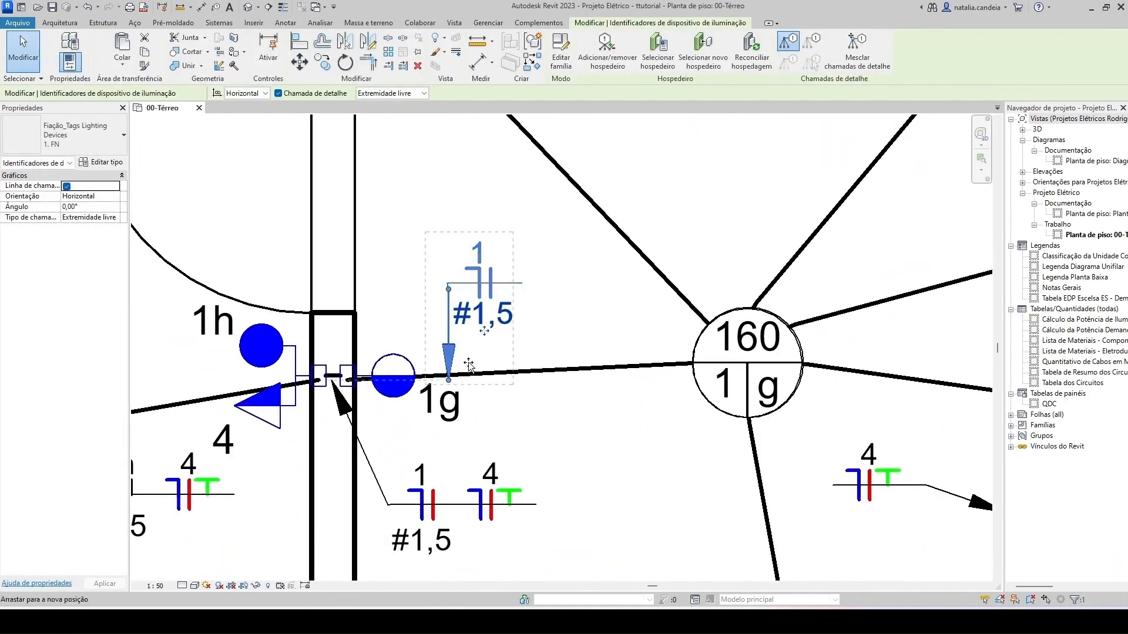
scroll(468, 365, "down", 5)
scroll(506, 340, "up", 2)
left_click(582, 396)
scroll(481, 405, "up", 2)
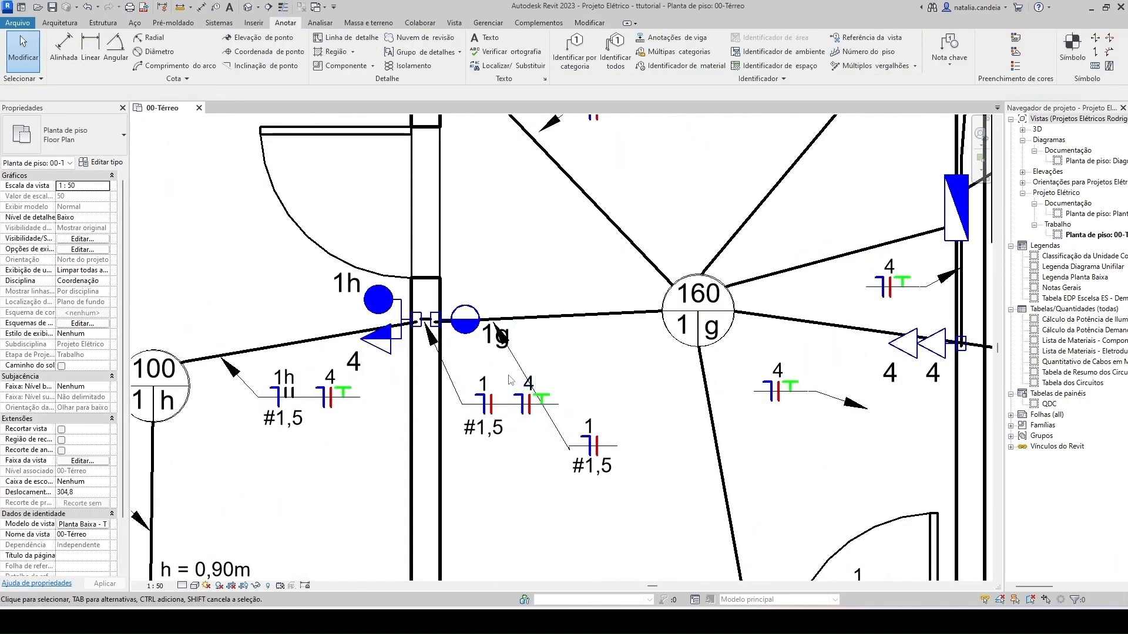
- Move the joined circuit 1 and circuit 4 tags above the 1g switch and point their leader at the short conduit through the wall
left_click(494, 402)
left_click(527, 404, "ctrl")
key("Up")
key("Up")
key("Up")
key("Up")
left_click(581, 392)
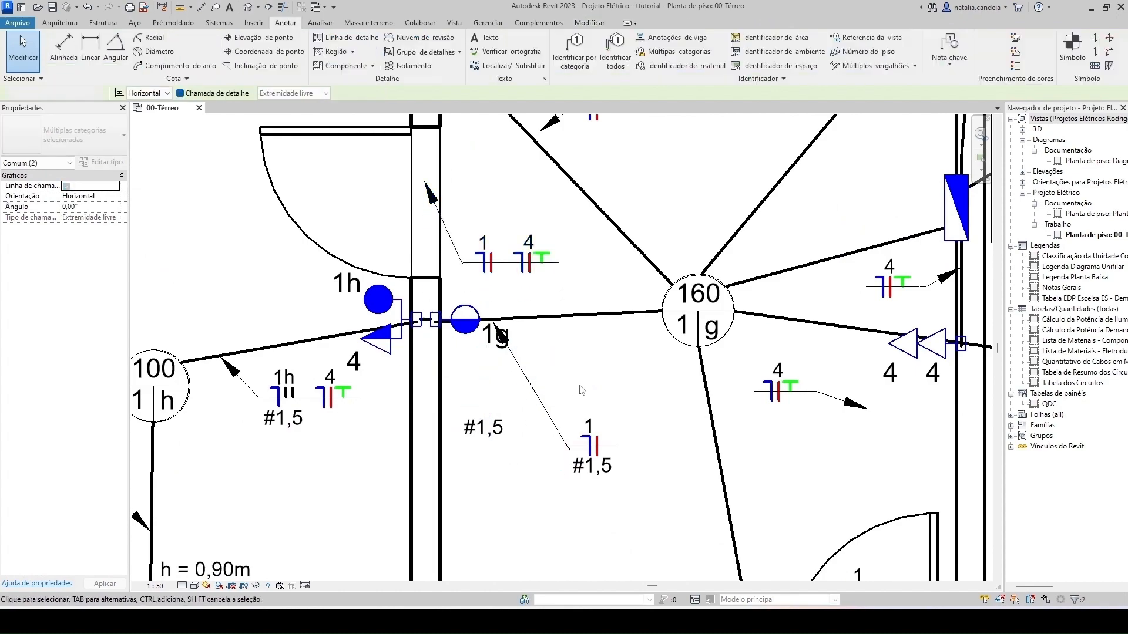
left_click(483, 259)
left_click_drag(424, 181, 427, 317)
scroll(427, 317, "up", 5)
left_click(580, 263)
scroll(580, 263, "down", 3)
scroll(596, 315, "down", 7)
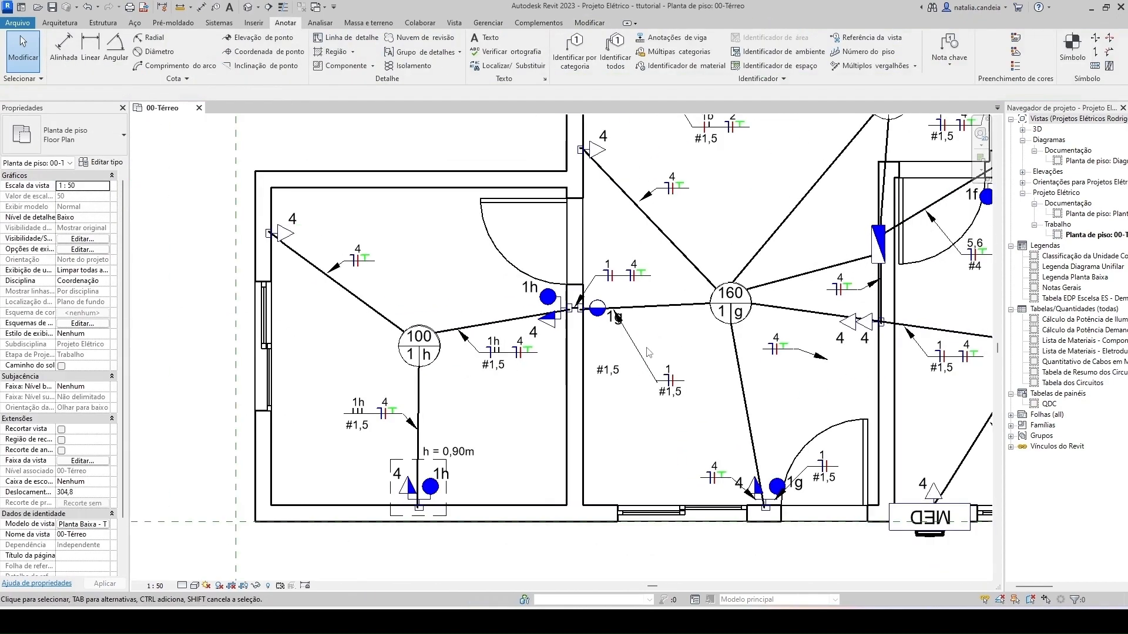
- Move the loose #1,5 label up under the circuit 1 tag above the 1g switch
scroll(598, 374, "up", 2)
left_click_drag(608, 365, 608, 244)
left_click(679, 280)
scroll(679, 280, "down", 3)
middle_click_drag(662, 308, 572, 319)
scroll(573, 319, "down", 1)
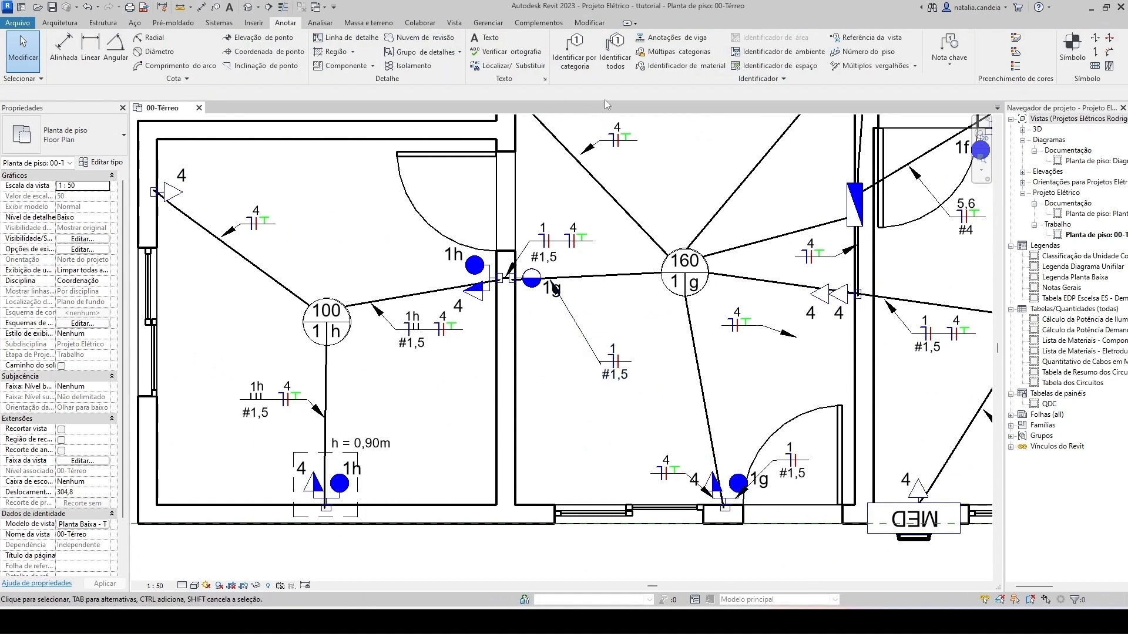
- Tag the corner socket in the room of light h with a circuit 4 FNT tag and point its leader at the conduit between 1g and light g
left_click(575, 50)
scroll(259, 212, "up", 4)
scroll(320, 238, "down", 3)
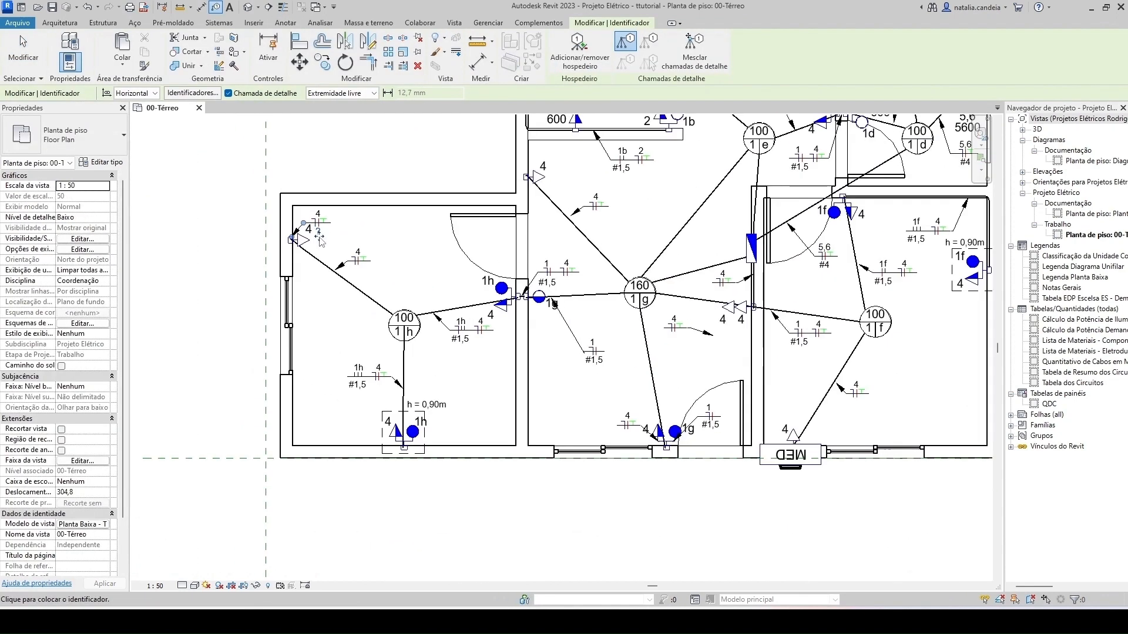
key("Escape")
left_click(604, 324)
left_click_drag(292, 238, 604, 298)
scroll(607, 323, "up", 5)
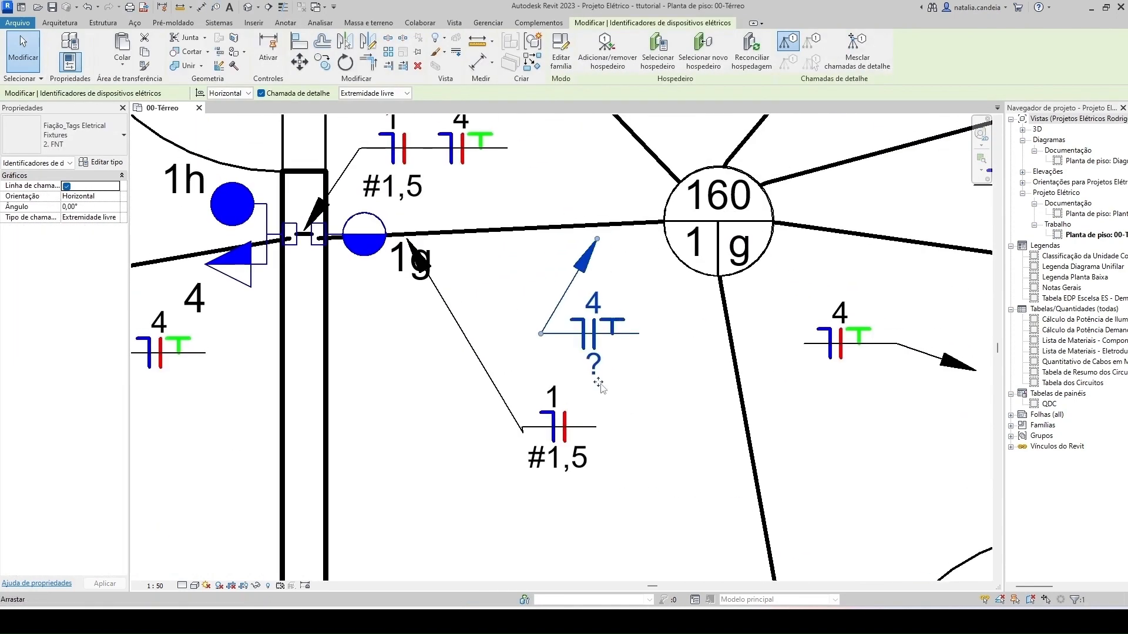
left_click_drag(554, 418, 553, 372)
left_click_drag(586, 226, 595, 318)
left_click(626, 338)
scroll(626, 338, "down", 2)
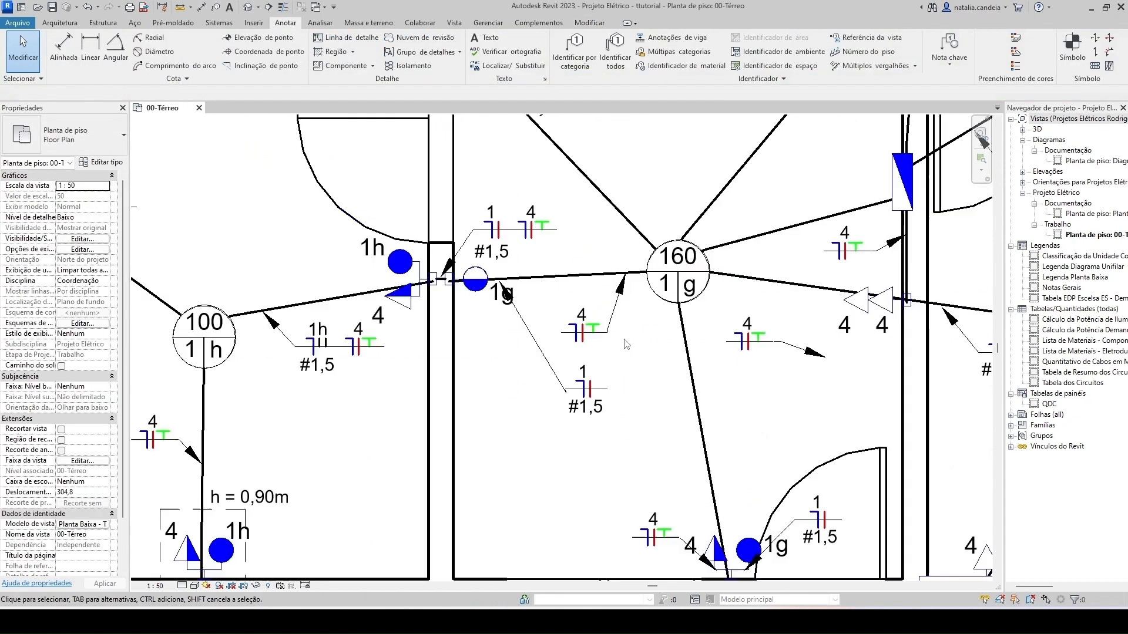
- Line up the leaderless circuit 1 FN tag to the left of the circuit 4 tag below the 1g conduit, leaving a gap between them
scroll(581, 350, "up", 1)
left_click(584, 347)
left_click(591, 431)
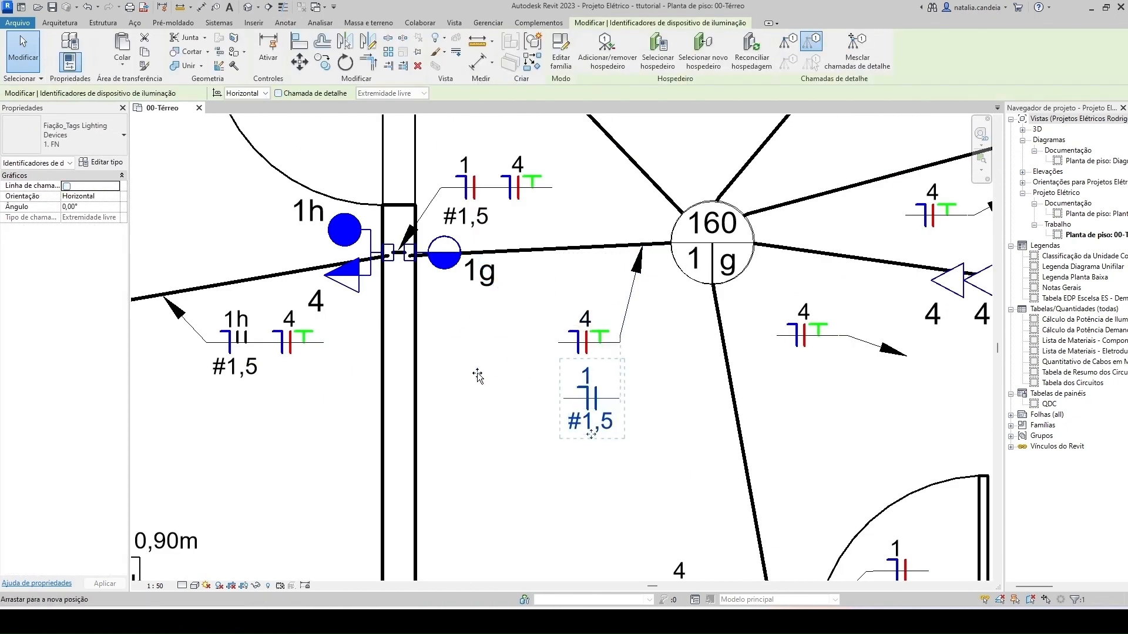
left_click_drag(477, 373, 479, 376)
left_click(552, 399)
scroll(554, 400, "down", 2)
scroll(554, 401, "up", 2)
- Tag the 1g switch with a second circuit 1 FN tag and move it into the gap between the two tags below the conduit
left_click(574, 53)
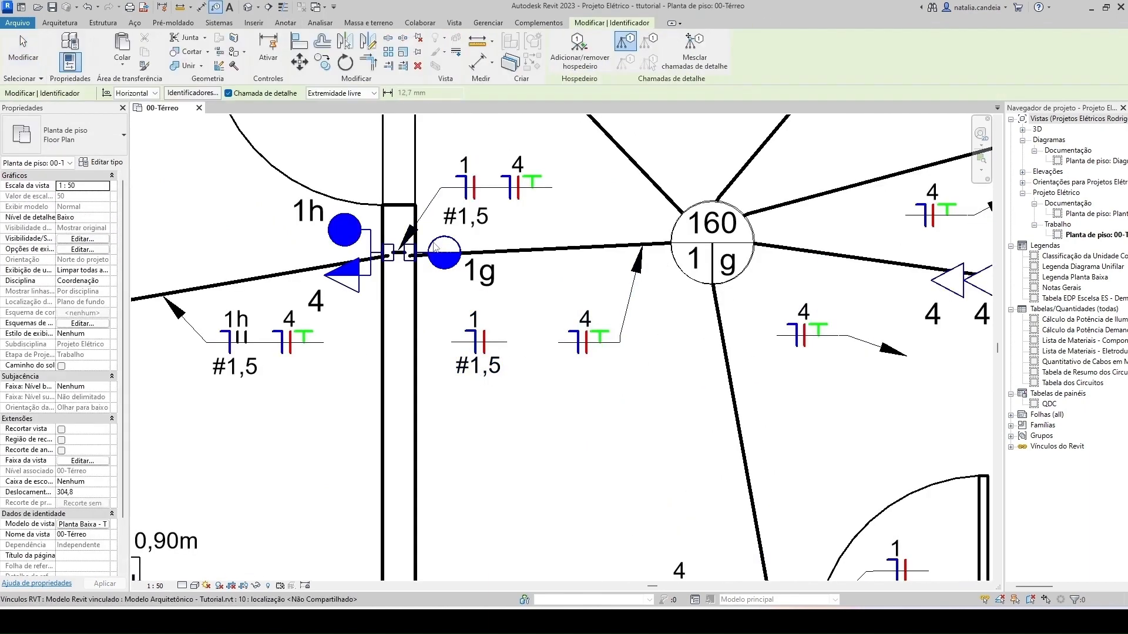
scroll(398, 254, "up", 2)
scroll(411, 260, "down", 1)
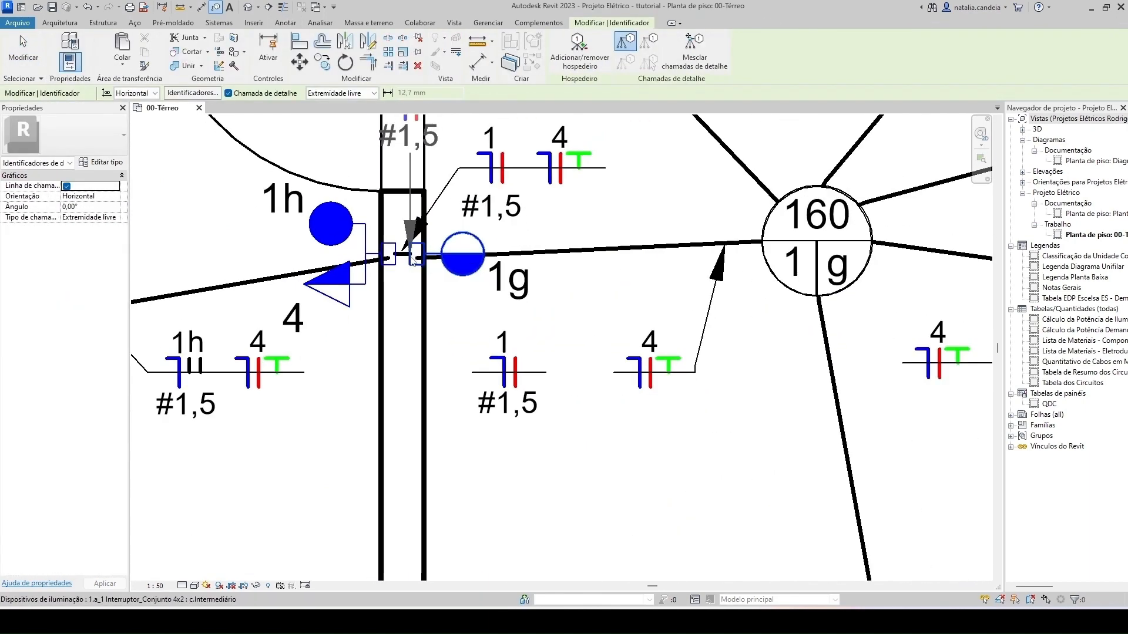
left_click(412, 189)
key("Escape")
scroll(431, 229, "down", 4)
left_click_drag(420, 194, 510, 327)
- Turn off the middle tag's leader, change it to the four-return type for 1g and line it up with its neighbours
scroll(516, 326, "up", 3)
left_click(517, 325)
left_click(279, 94)
left_click(125, 146)
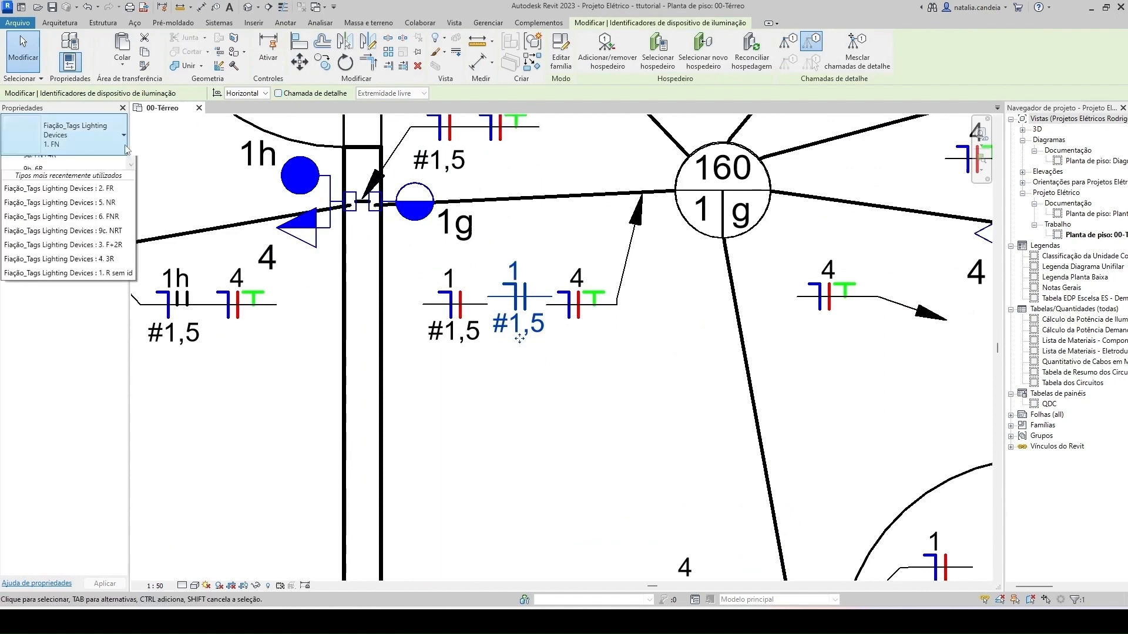
left_click(37, 340)
scroll(562, 305, "up", 2)
left_click(509, 371)
left_click(550, 377)
scroll(518, 369, "down", 3)
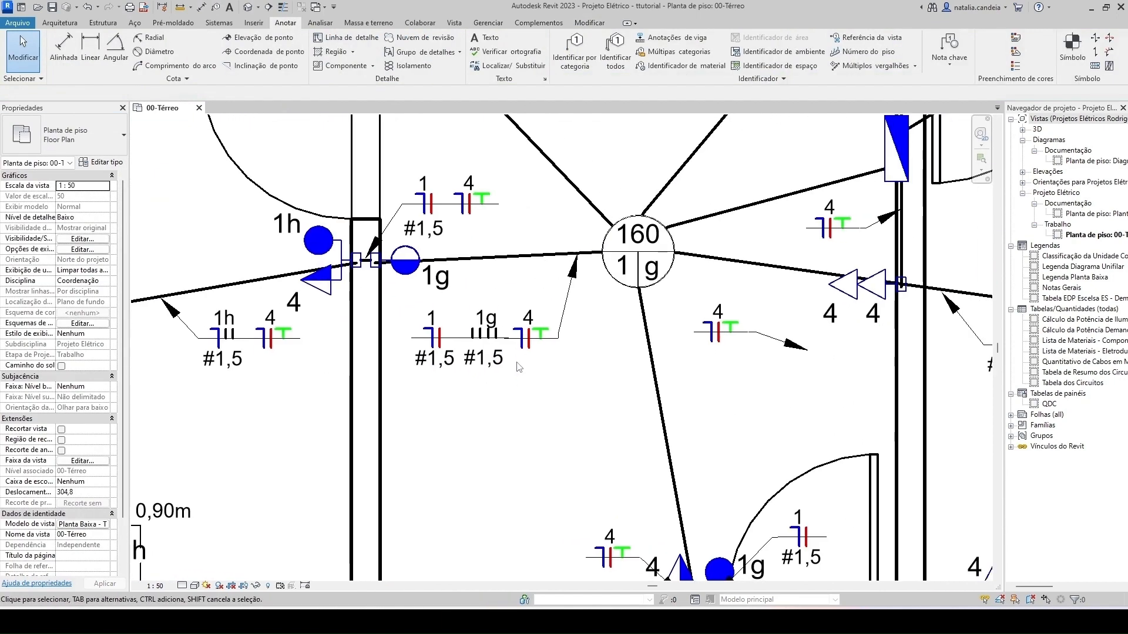
- Fine-tune the positions of the circuit 4, 1g and circuit 1 tags so their lines join into one continuous leader line
scroll(552, 343, "up", 1)
left_click(510, 326)
scroll(511, 329, "up", 2)
scroll(495, 374, "up", 3)
scroll(557, 336, "down", 3)
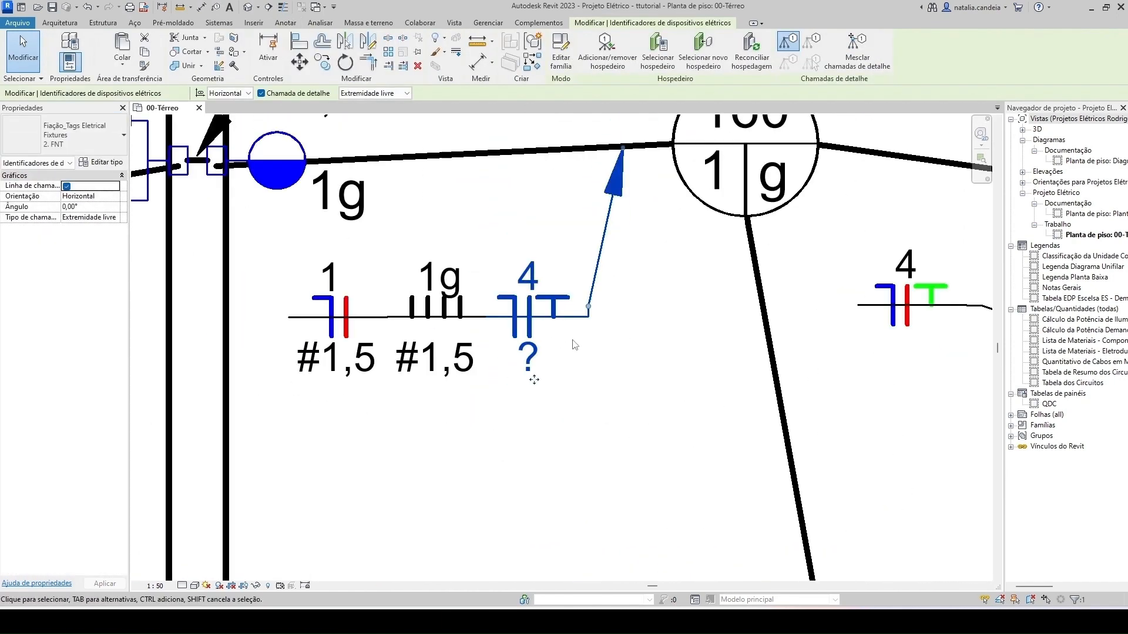
left_click(367, 354)
scroll(390, 334, "up", 3)
scroll(381, 272, "up", 6)
left_click(385, 275)
scroll(385, 275, "down", 8)
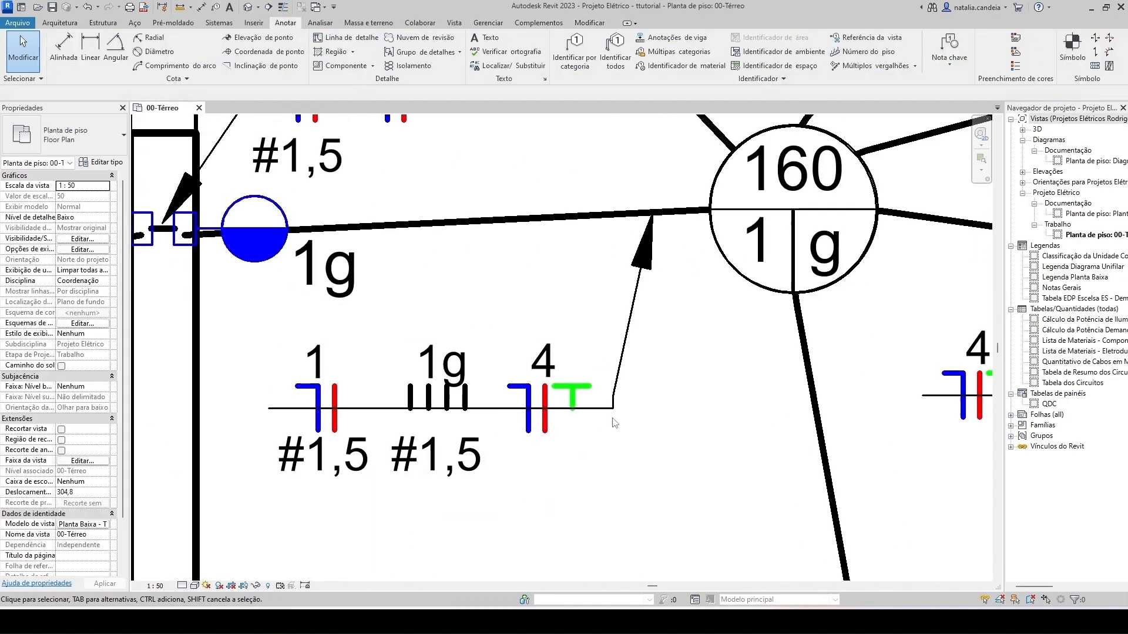
- Change the wiring tag for circuits 5,6 near the distribution board to the type 4. 2FT
left_click(593, 326)
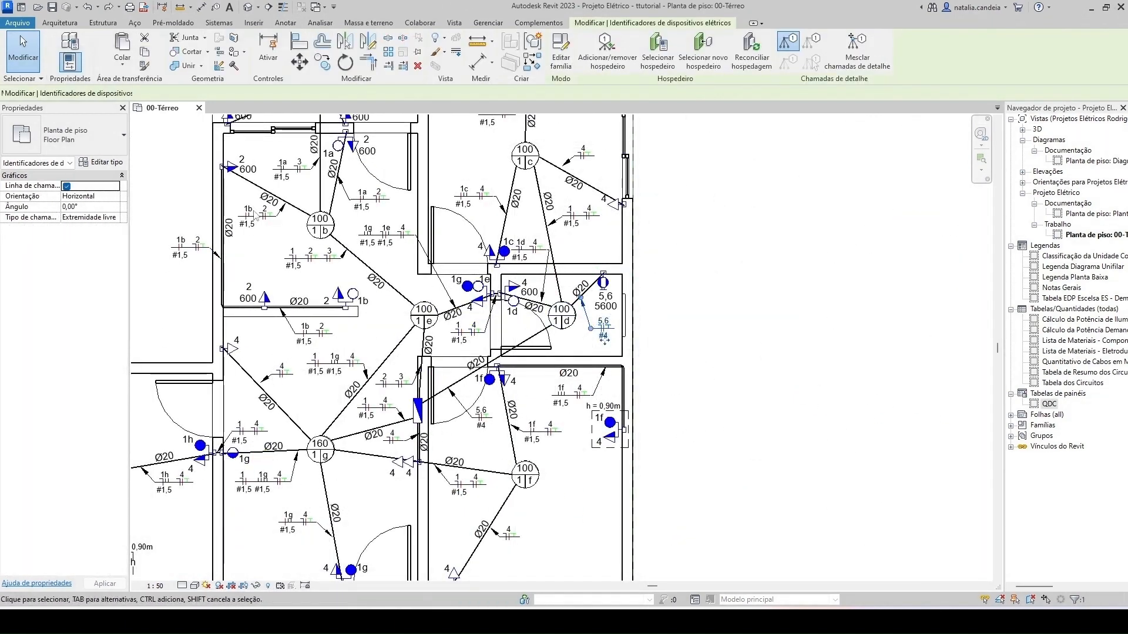
left_click(105, 144)
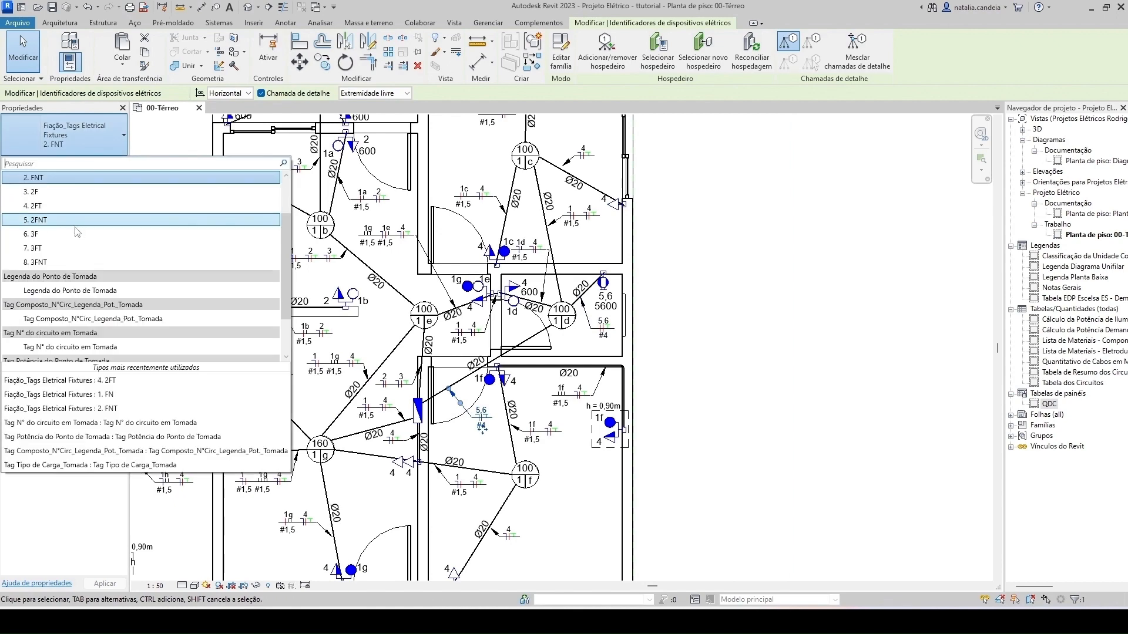
left_click(50, 205)
left_click(757, 305)
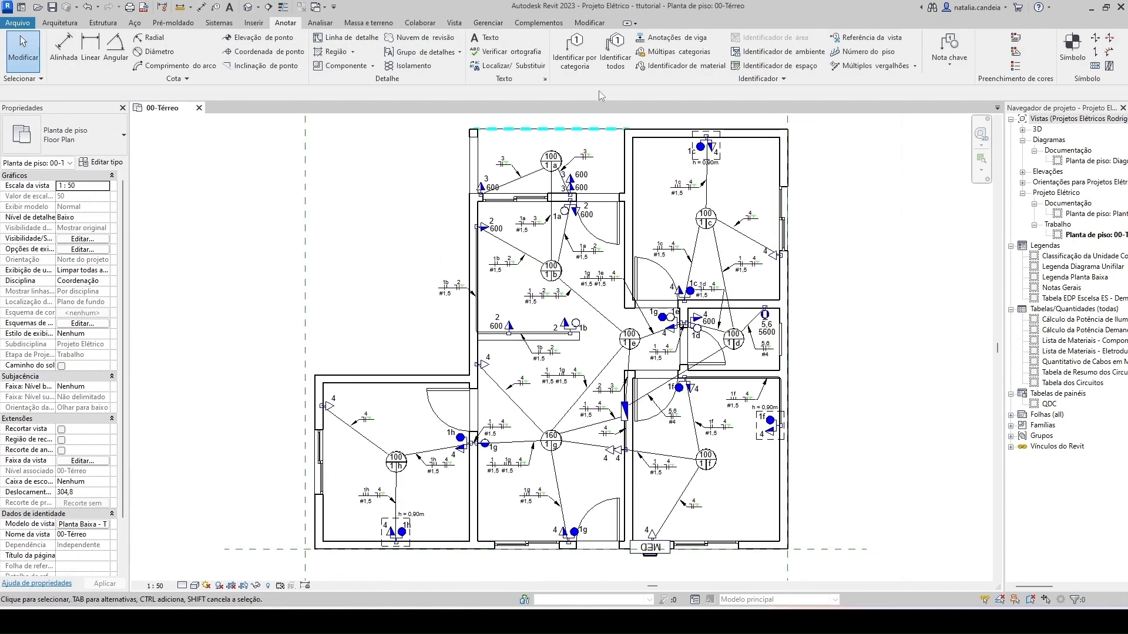
- Tag the conduits around light h and the conduit between 1g and light g with leaderless diameter tags
left_click(575, 59)
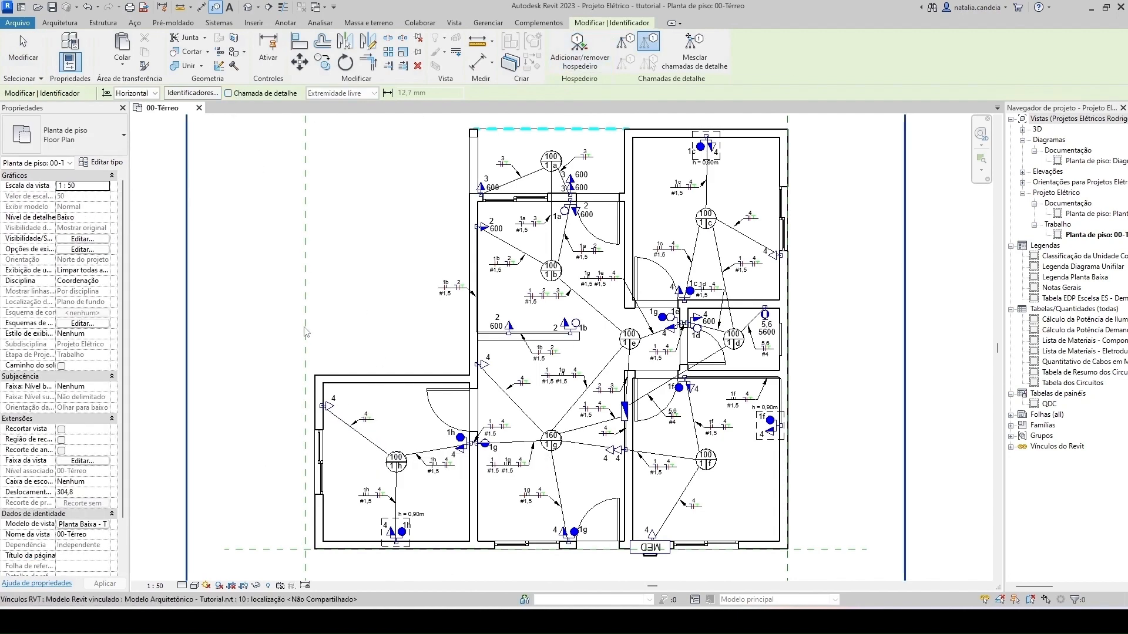
scroll(364, 454, "up", 4)
left_click(356, 419)
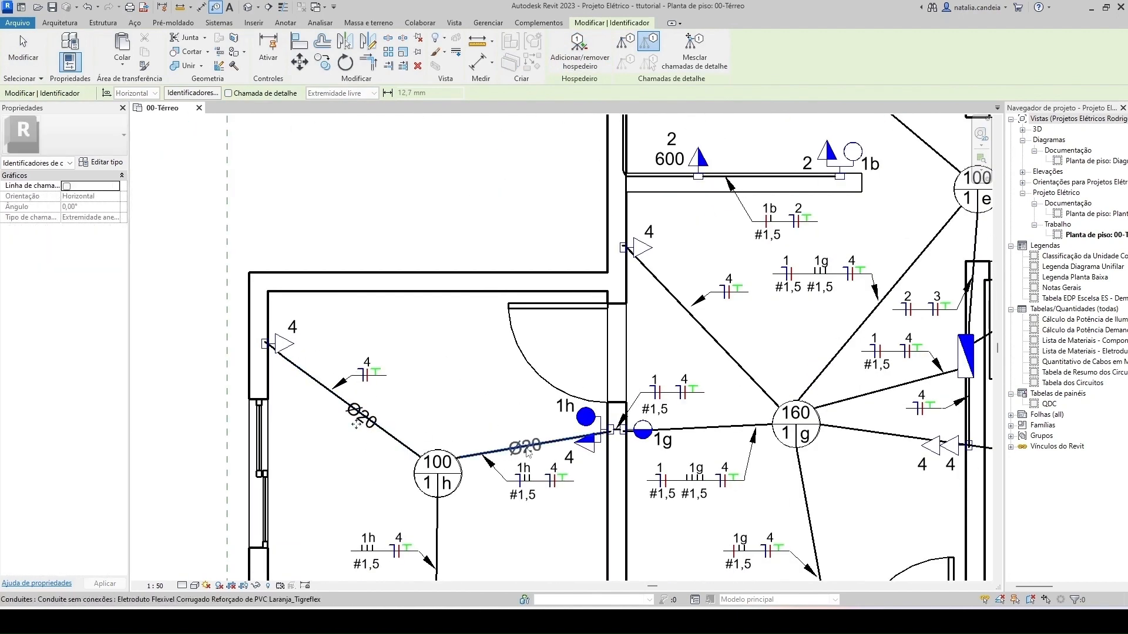
left_click(527, 451)
middle_click_drag(517, 470, 517, 334)
left_click(437, 418)
left_click(704, 293)
- Tag the remaining conduits with diameter tags, including the light c to light d run, the 5600 outlet run and those around light a
scroll(796, 360, "down", 3)
scroll(781, 281, "up", 3)
middle_click_drag(658, 258, 623, 387)
left_click(690, 236)
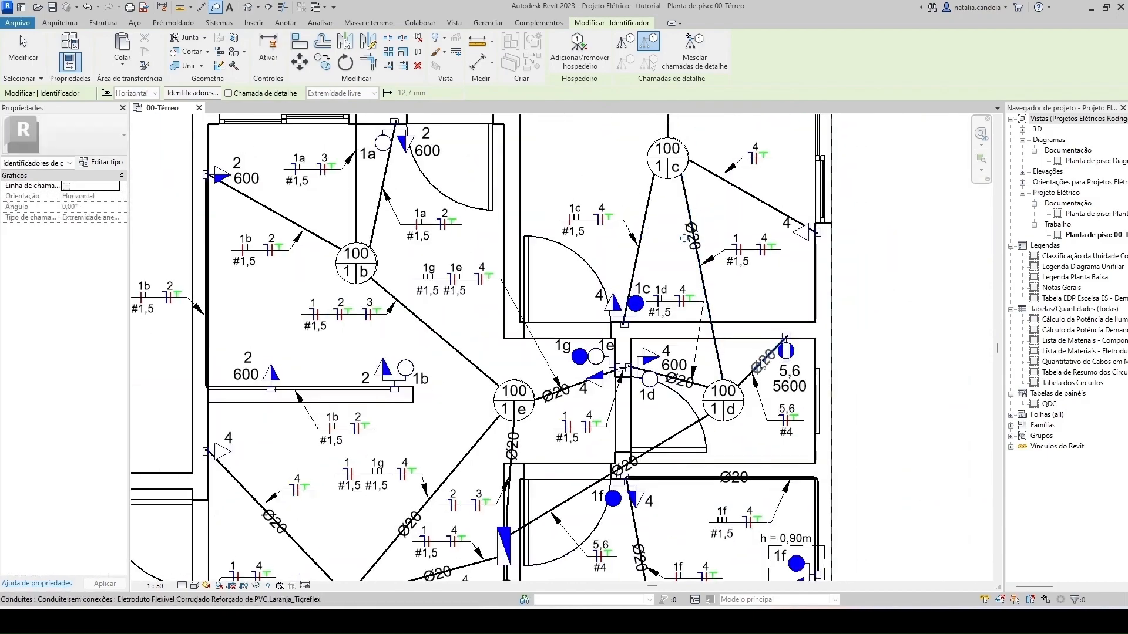
left_click(762, 363)
middle_click_drag(623, 235, 742, 320)
middle_click_drag(478, 200, 481, 288)
left_click(498, 252)
key("Escape")
- Move the diameter tags on the conduits around light a clear of the conduit lines and neighbouring symbols
scroll(424, 236, "up", 3)
left_click_drag(434, 242, 434, 256)
left_click_drag(527, 260, 519, 263)
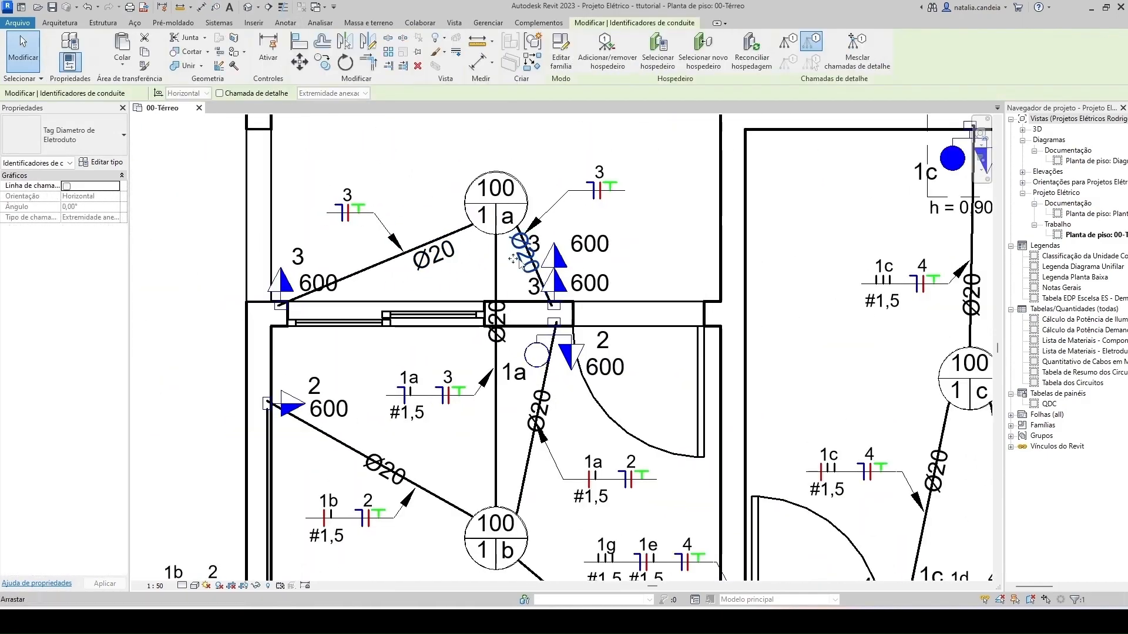
scroll(517, 329, "up", 1)
left_click_drag(548, 301, 530, 314)
- Shift the other diameter tags off their conduit lines across the plan, including the lower conduit of light f and the corner socket conduit of light h
scroll(646, 352, "down", 3)
scroll(611, 388, "up", 2)
middle_click_drag(610, 388, 579, 311)
left_click_drag(622, 288, 609, 286)
left_click_drag(487, 337, 482, 346)
scroll(623, 176, "up", 3)
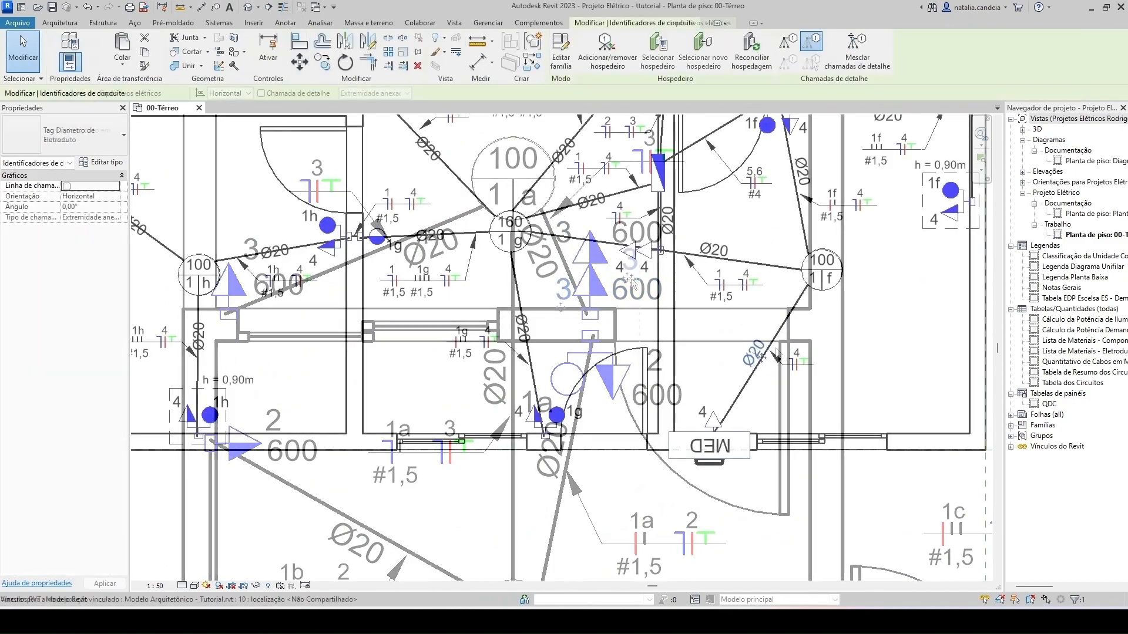
scroll(588, 352, "up", 3)
left_click_drag(670, 376, 662, 365)
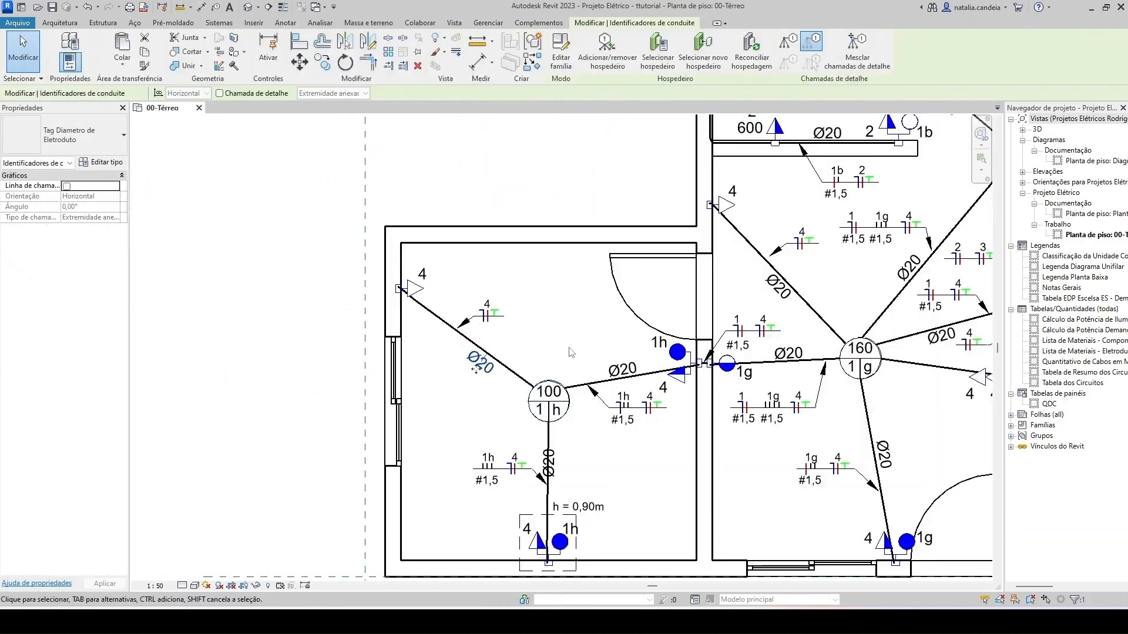
key("Escape")
scroll(518, 291, "down", 5)
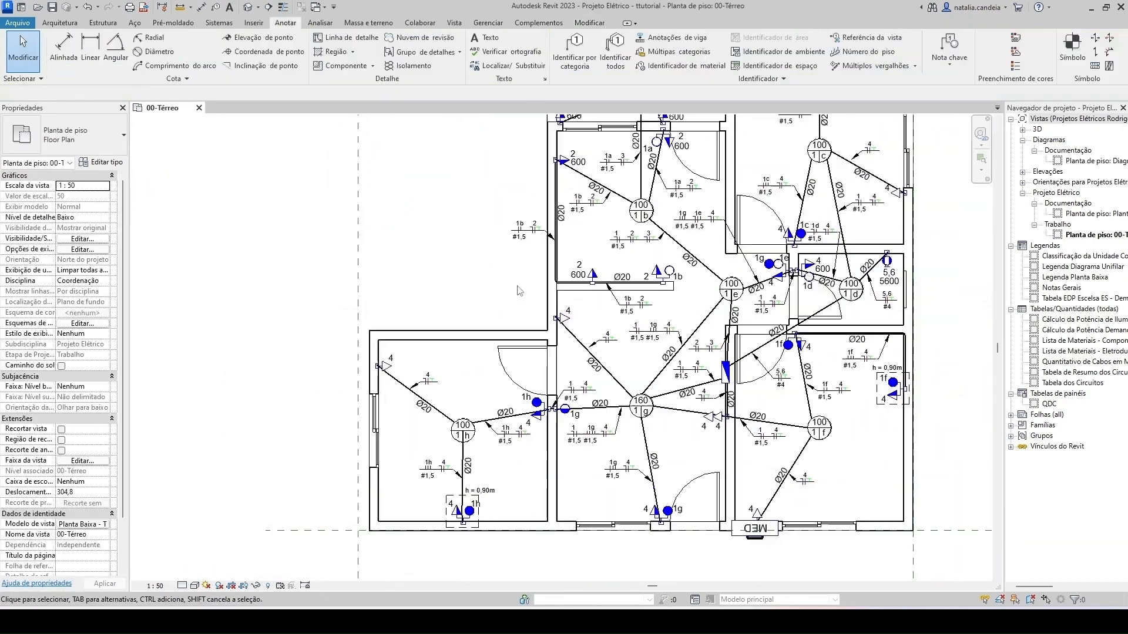
scroll(518, 291, "down", 2)
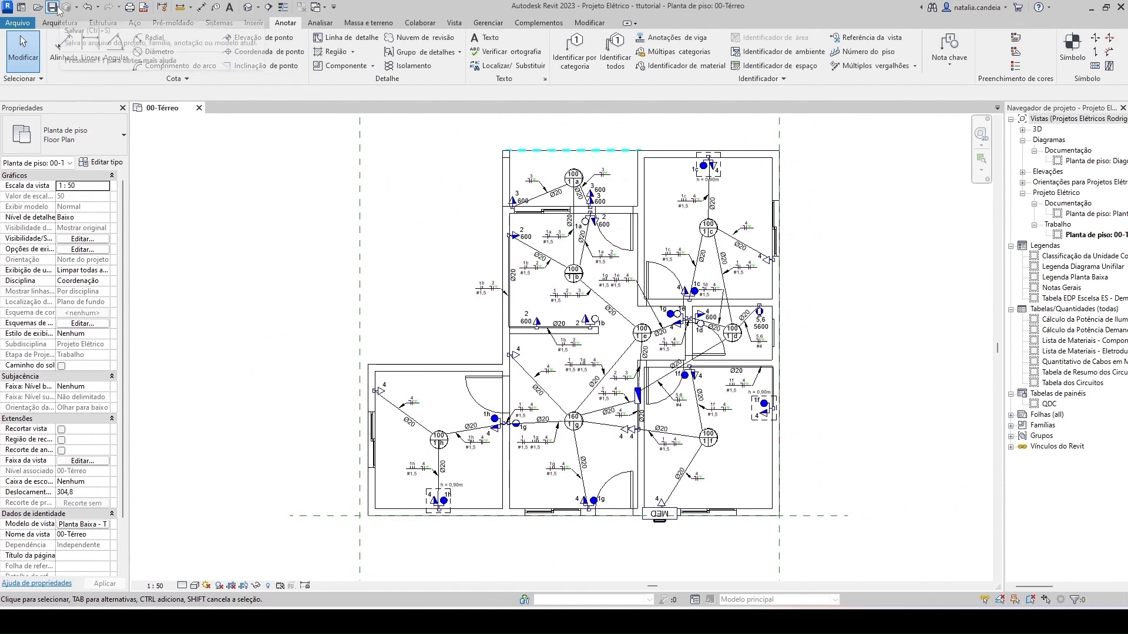